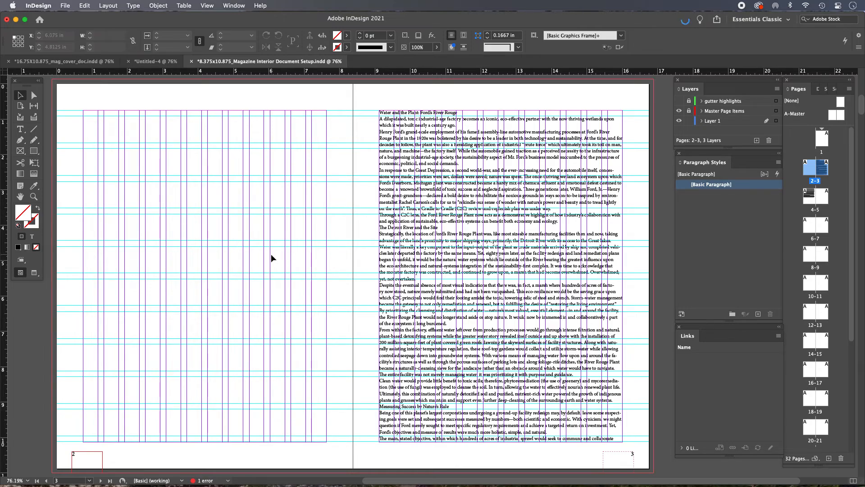
# Place pages1_2_bg_image.psd at full size on spread 2-3, starting at the upper-left bleed corner of page 2
pyautogui.click(66, 6)
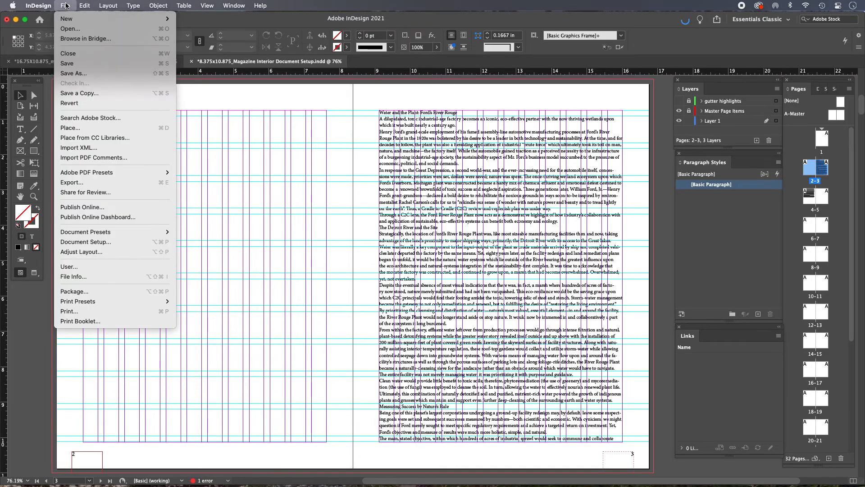
pyautogui.click(77, 127)
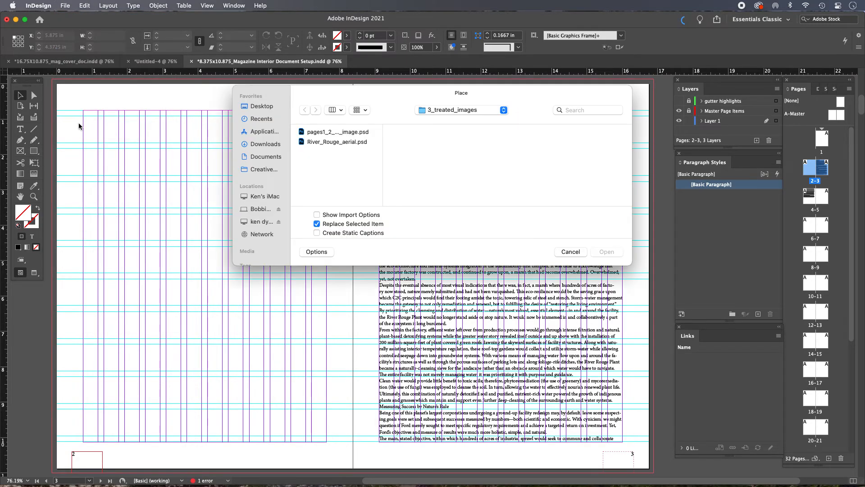
pyautogui.click(351, 132)
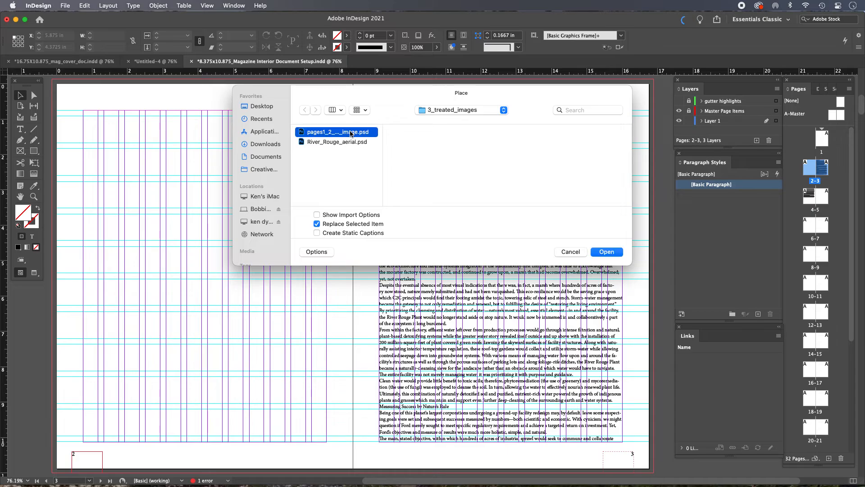
pyautogui.click(607, 253)
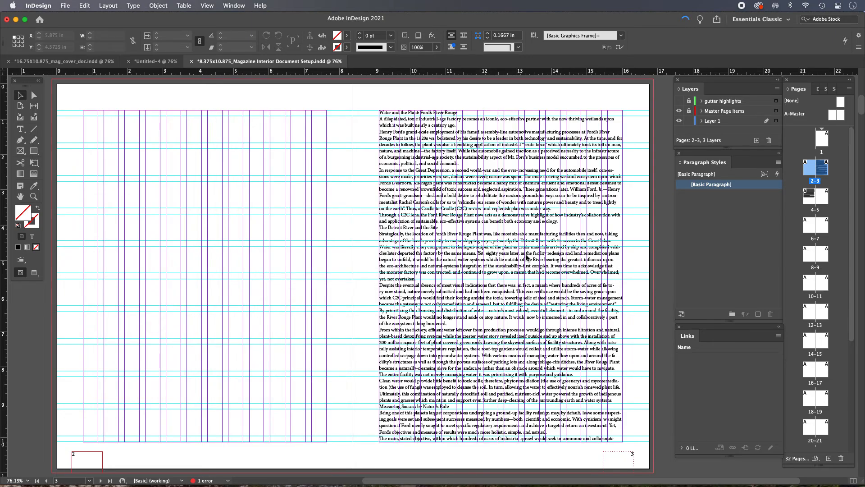
pyautogui.click(183, 105)
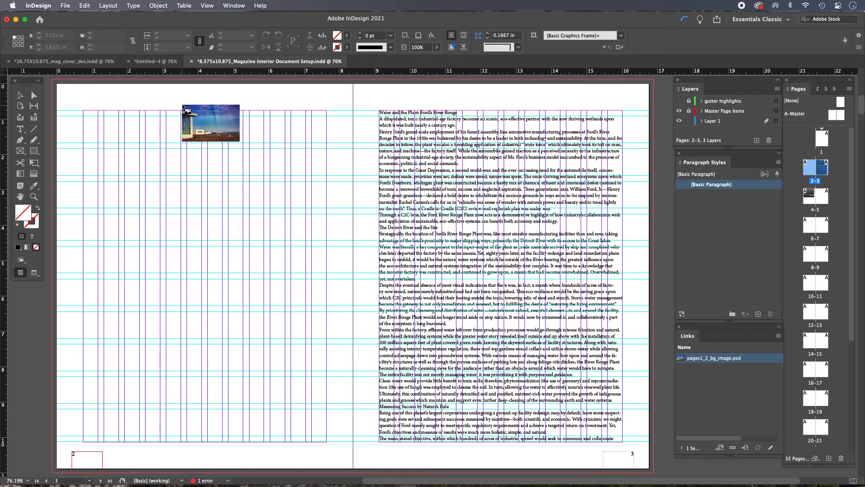
pyautogui.moveTo(183, 106); pyautogui.dragTo(54, 81)
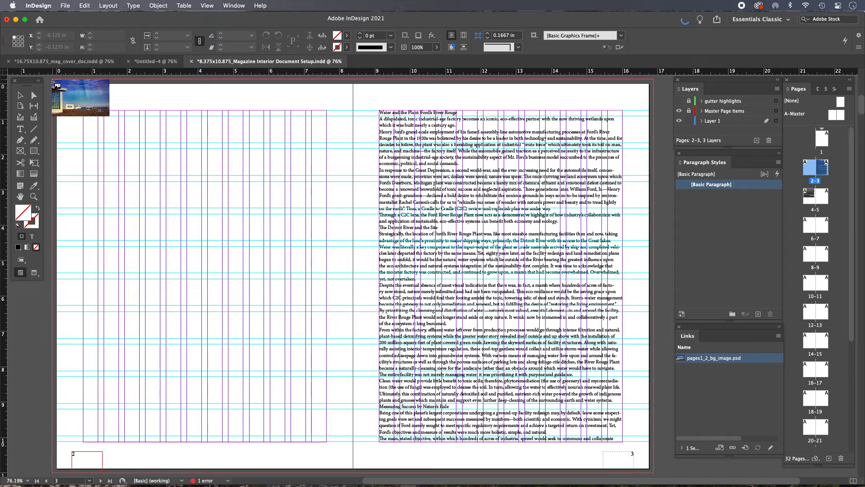
pyautogui.click(53, 80)
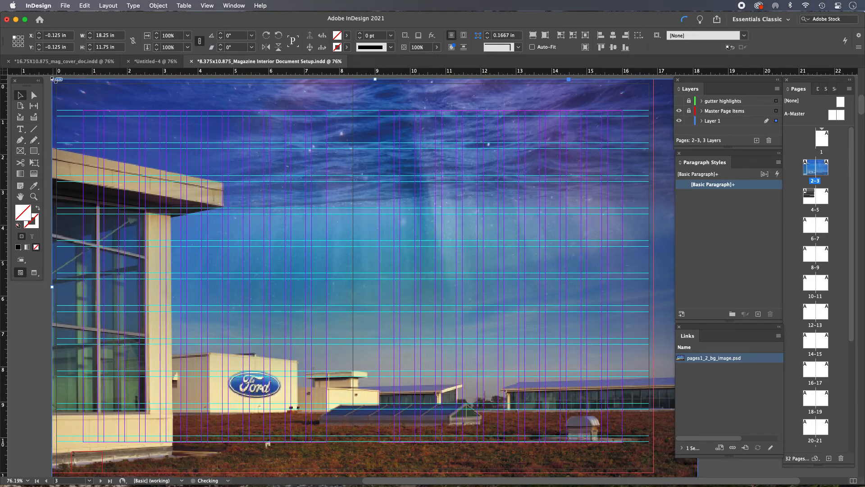
# Scale the placed image and its frame proportionally to about 8.5 x 5.47 in, spanning page 2 from the outer bleed to the spine
pyautogui.keyDown('alt'); pyautogui.keyDown('super'); pyautogui.click(467, 333); pyautogui.keyUp('super'); pyautogui.keyUp('alt')
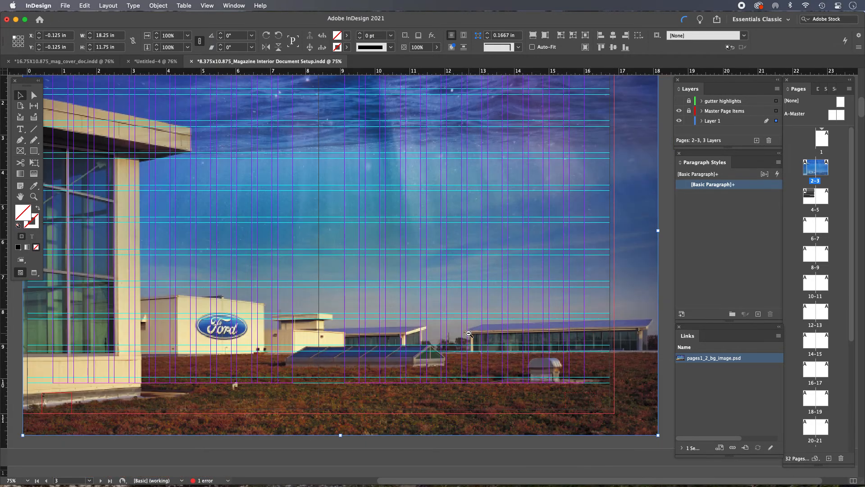
pyautogui.keyDown('alt'); pyautogui.keyDown('super'); pyautogui.click(464, 329); pyautogui.keyUp('super'); pyautogui.keyUp('alt')
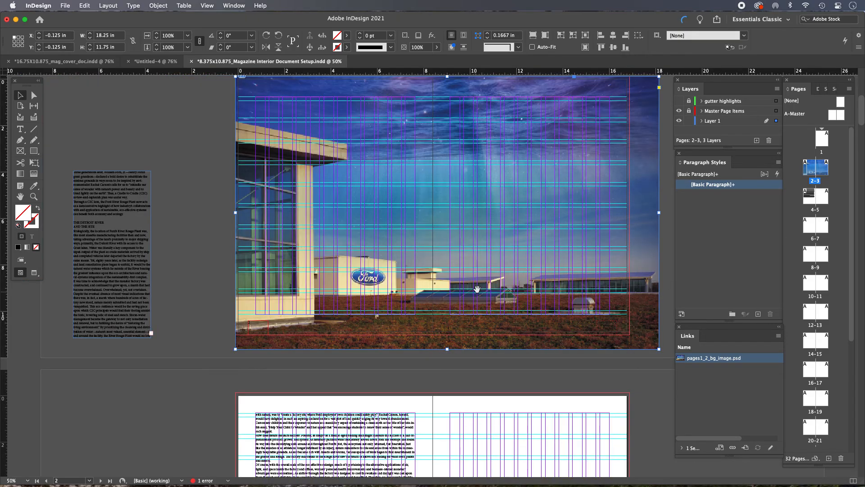
pyautogui.click(404, 349)
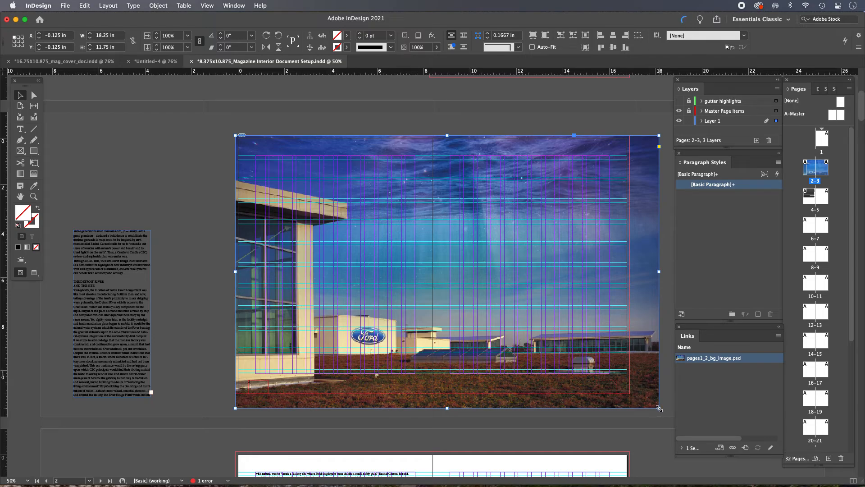
pyautogui.moveTo(658, 408); pyautogui.dragTo(433, 256)
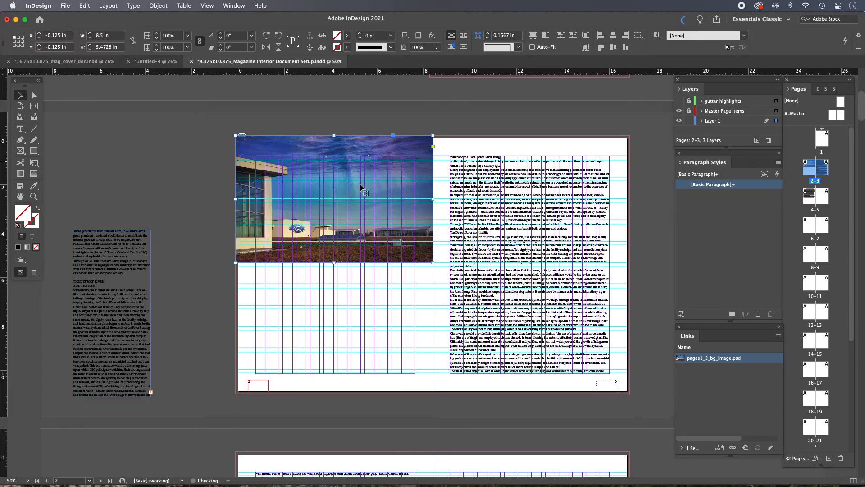
# Hide the guides to check the deselected, scaled image on page 2 without them, and show the guides again
pyautogui.keyDown('super'); pyautogui.click(396, 304); pyautogui.keyUp('super')
pyautogui.keyDown('super'); pyautogui.click(425, 297); pyautogui.keyUp('super')
pyautogui.moveTo(432, 281); pyautogui.dragTo(387, 388)
pyautogui.keyDown('alt'); pyautogui.keyDown('super'); pyautogui.click(400, 349); pyautogui.keyUp('super'); pyautogui.keyUp('alt')
pyautogui.moveTo(401, 306); pyautogui.dragTo(304, 384)
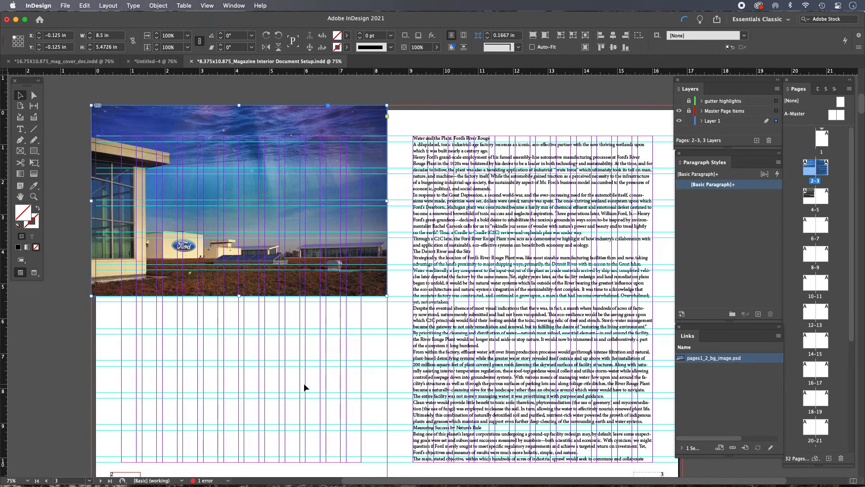
pyautogui.press('w')
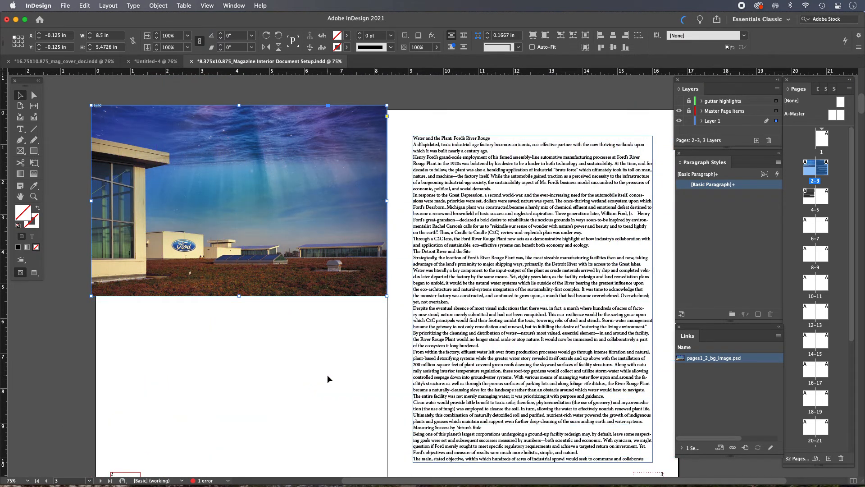
pyautogui.click(85, 88)
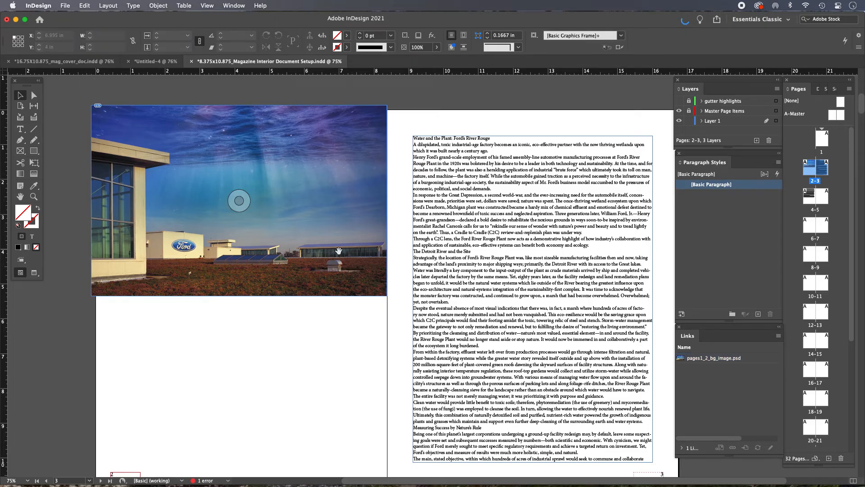
pyautogui.scroll(-2, 354, 251)
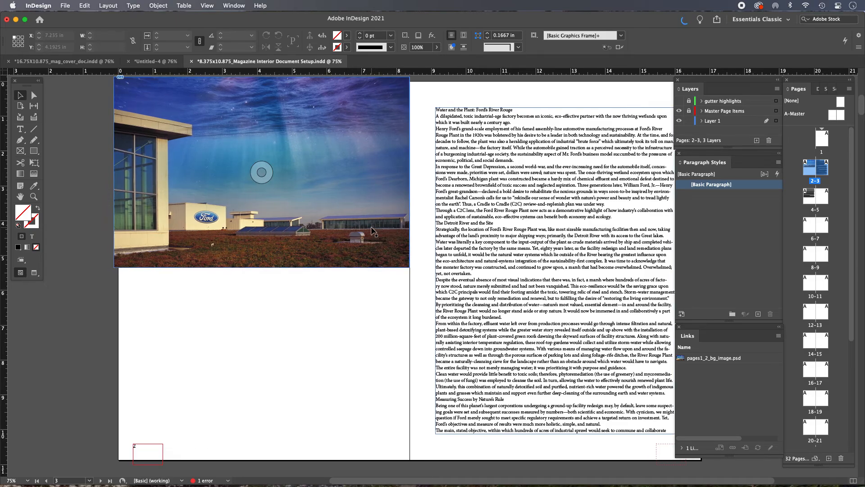
pyautogui.scroll(1, 356, 225)
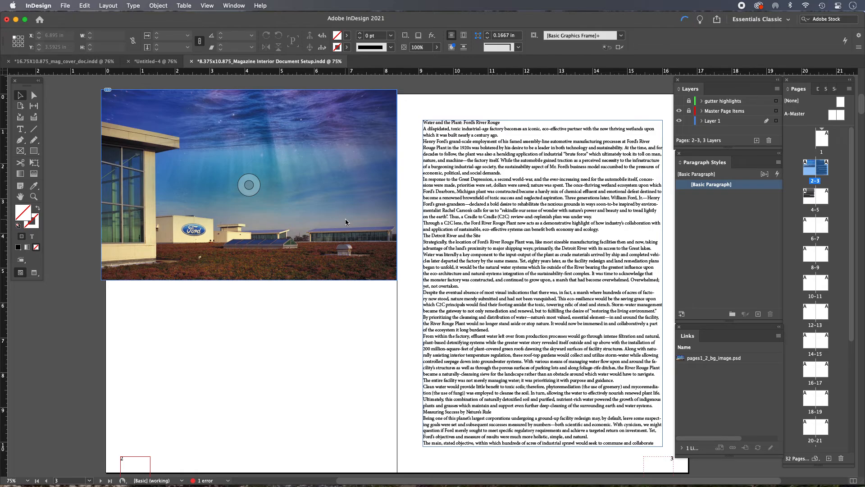
pyautogui.press('super+semicolon')
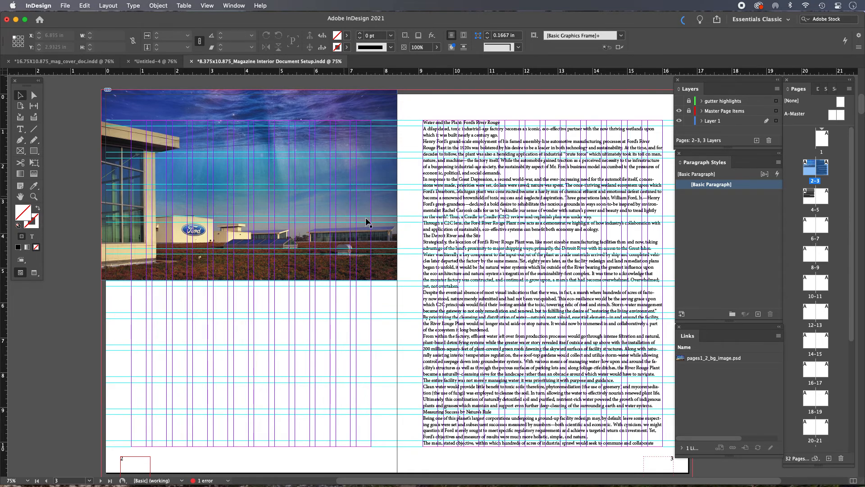
# Show the document's baseline grid around the lower edge of the page 2 image
pyautogui.moveTo(370, 254); pyautogui.dragTo(430, 317)
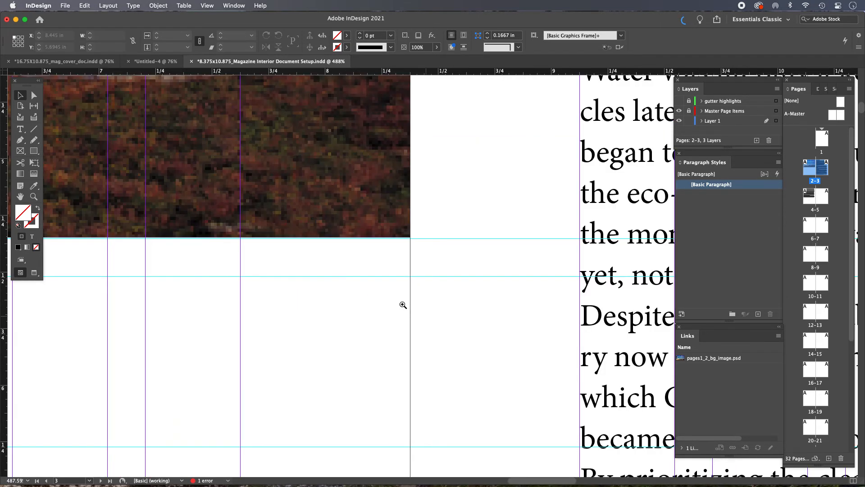
pyautogui.keyDown('alt'); pyautogui.click(220, 230); pyautogui.keyUp('alt')
pyautogui.keyDown('alt'); pyautogui.click(341, 271); pyautogui.keyUp('alt')
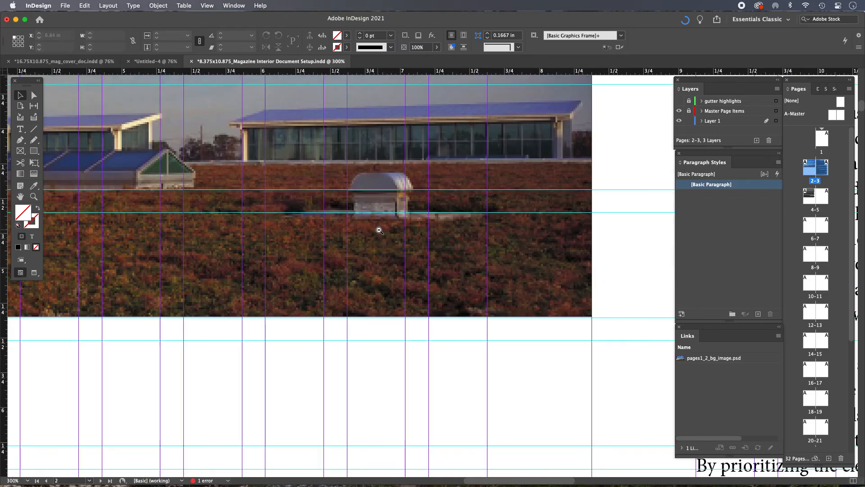
pyautogui.keyDown('alt'); pyautogui.click(298, 295); pyautogui.keyUp('alt')
pyautogui.keyDown('alt'); pyautogui.click(247, 281); pyautogui.keyUp('alt')
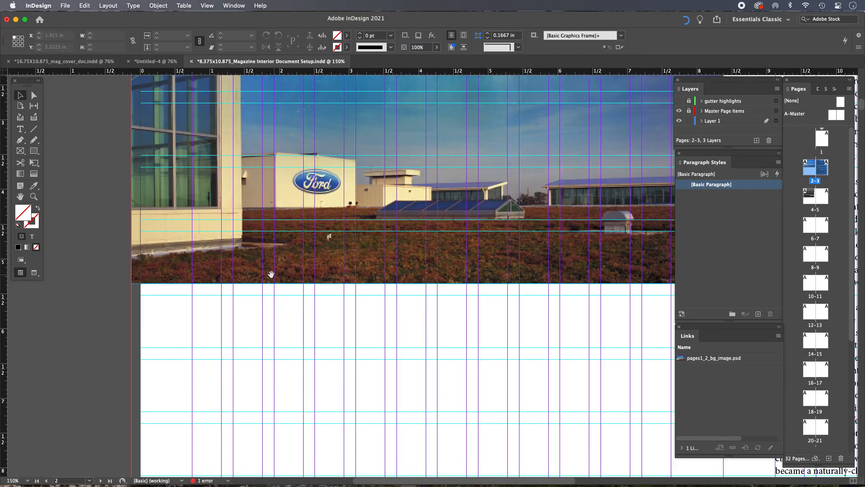
pyautogui.moveTo(404, 263); pyautogui.dragTo(309, 284)
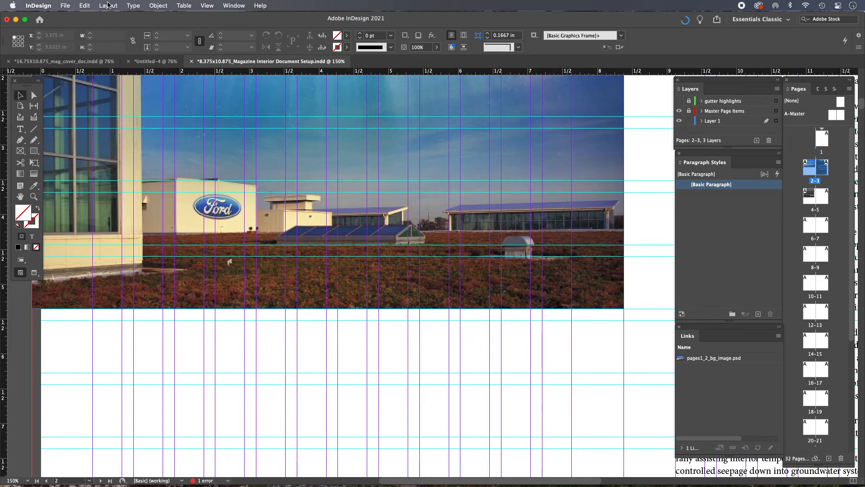
pyautogui.click(234, 6)
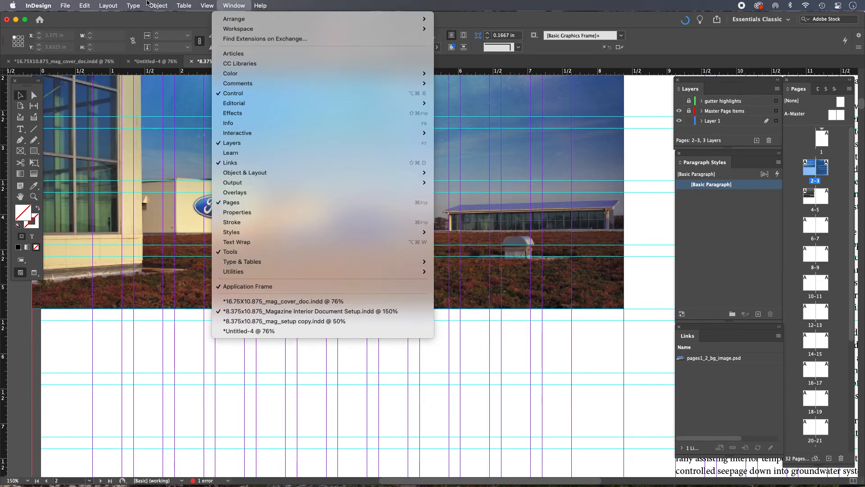
pyautogui.moveTo(207, 5)
pyautogui.moveTo(233, 197)
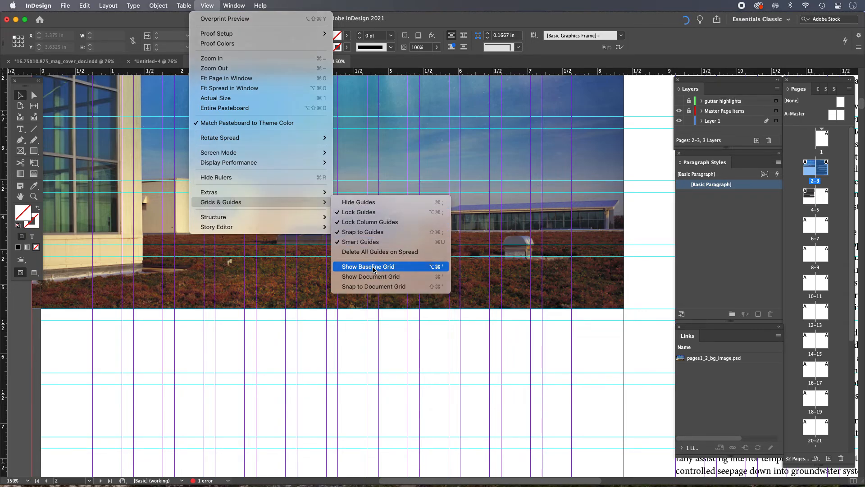
pyautogui.click(373, 267)
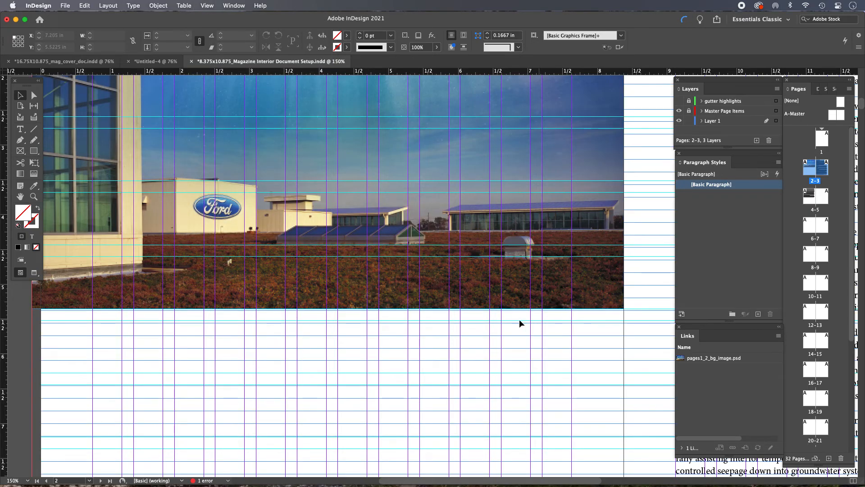
# Examine how the image's lower edge lines up with the horizontal row guides and the baseline grid near the spine
pyautogui.moveTo(321, 329); pyautogui.dragTo(357, 302)
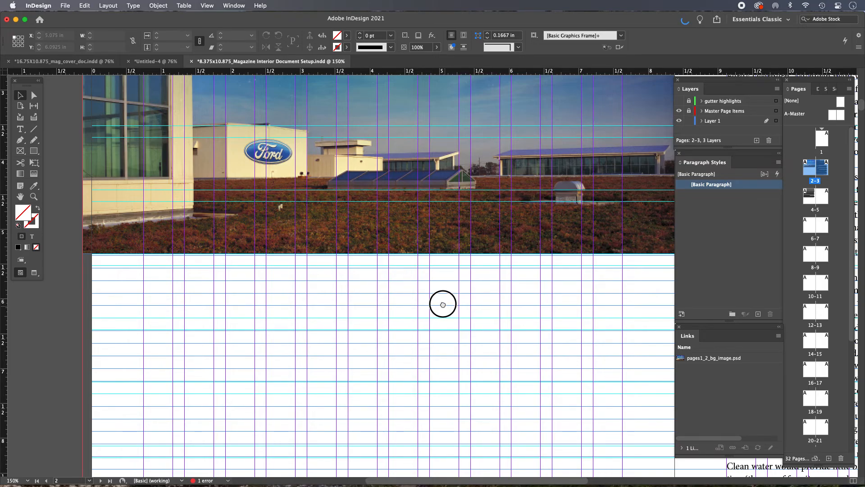
pyautogui.moveTo(443, 305); pyautogui.dragTo(342, 286)
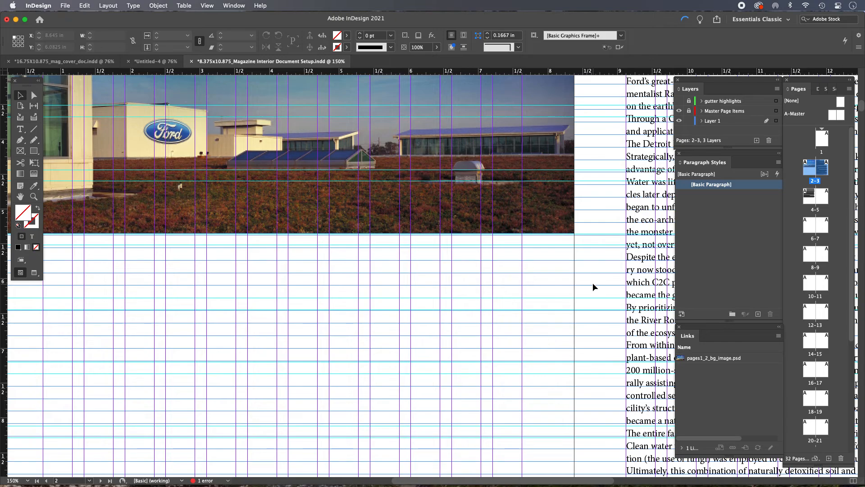
pyautogui.moveTo(555, 219); pyautogui.dragTo(634, 310)
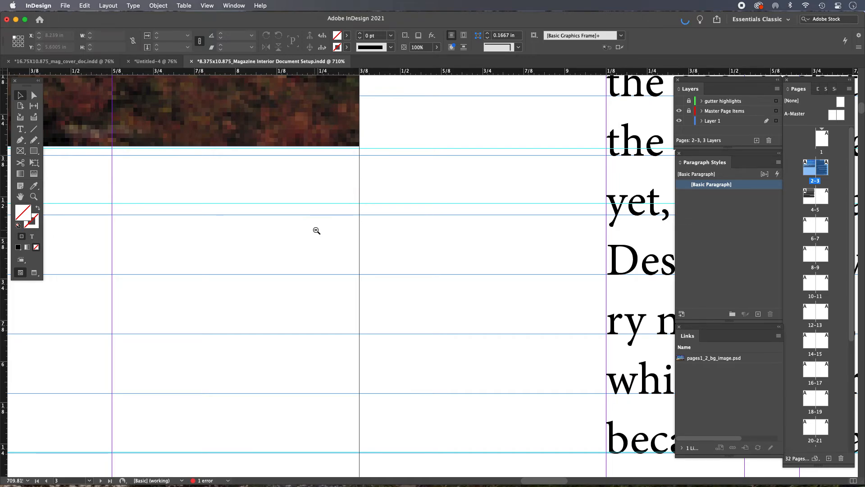
pyautogui.keyDown('alt'); pyautogui.click(365, 226); pyautogui.keyUp('alt')
pyautogui.keyDown('alt'); pyautogui.click(389, 261); pyautogui.keyUp('alt')
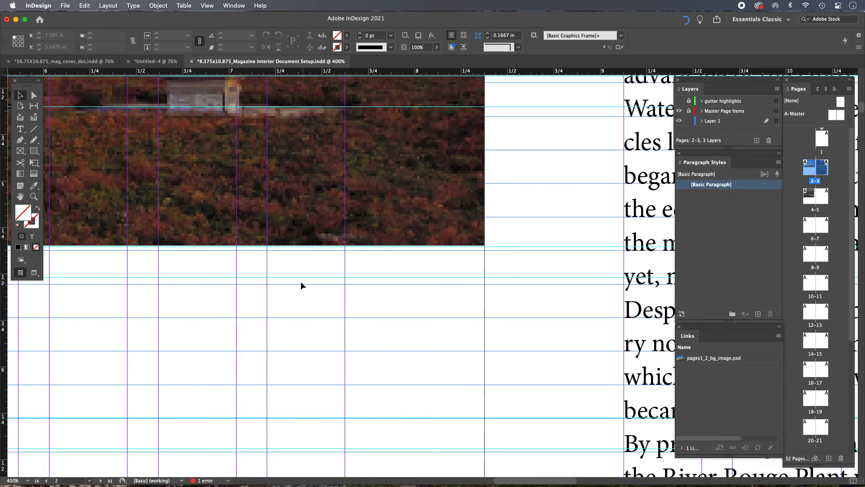
pyautogui.keyDown('alt'); pyautogui.click(386, 299); pyautogui.keyUp('alt')
pyautogui.keyDown('alt'); pyautogui.click(386, 296); pyautogui.keyUp('alt')
pyautogui.keyDown('alt'); pyautogui.click(397, 294); pyautogui.keyUp('alt')
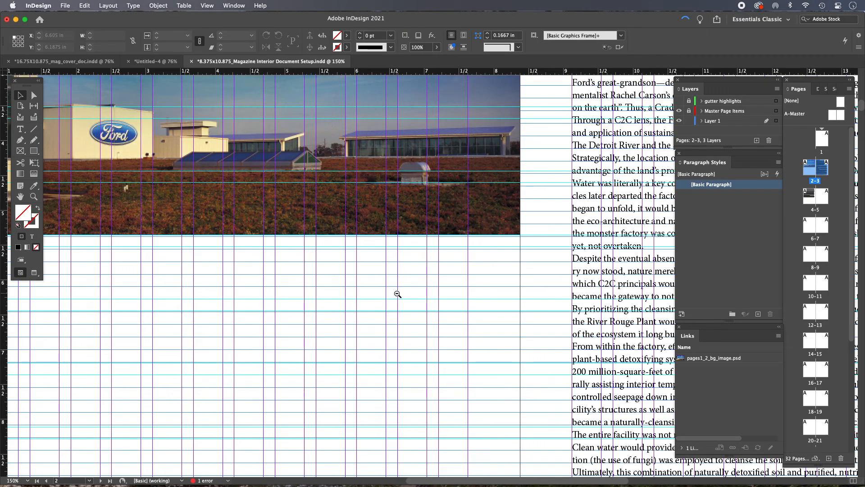
pyautogui.keyDown('alt'); pyautogui.click(395, 293); pyautogui.keyUp('alt')
pyautogui.keyDown('alt'); pyautogui.click(393, 293); pyautogui.keyUp('alt')
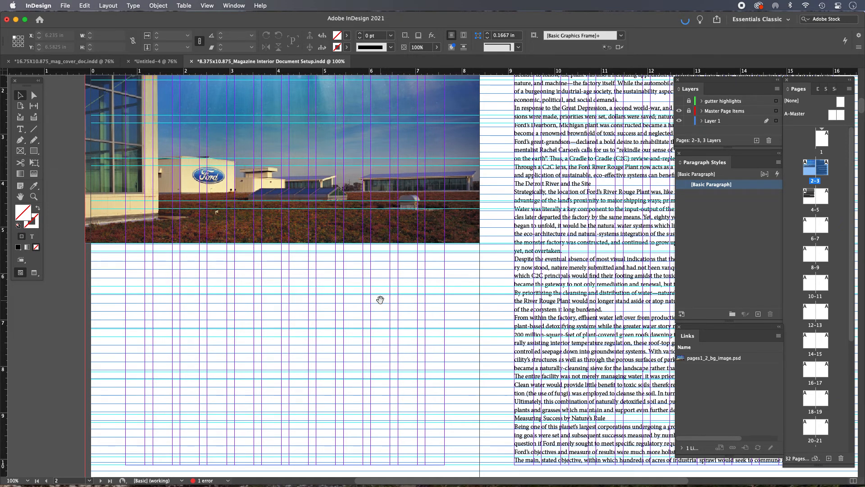
# Move the page 2 image slightly down to Y about -0.1155 in so its lower edge meets the nearest row guide
pyautogui.moveTo(477, 251); pyautogui.dragTo(459, 293)
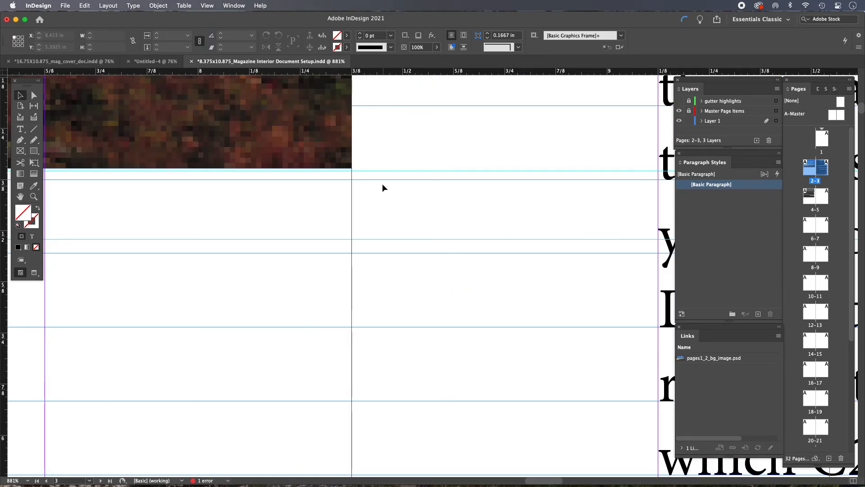
pyautogui.click(339, 143)
pyautogui.moveTo(338, 141); pyautogui.dragTo(338, 145)
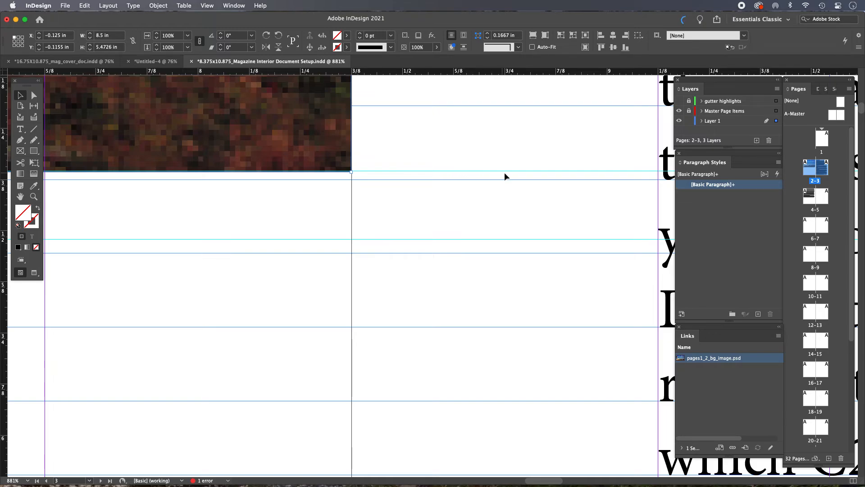
# Examine the repositioned image on the whole page and the baseline grid alignment at the bottom margin around the spine
pyautogui.keyDown('alt'); pyautogui.keyDown('super'); pyautogui.click(311, 255); pyautogui.keyUp('super'); pyautogui.keyUp('alt')
pyautogui.keyDown('alt'); pyautogui.keyDown('super'); pyautogui.click(350, 249); pyautogui.keyUp('super'); pyautogui.keyUp('alt')
pyautogui.keyDown('alt'); pyautogui.keyDown('super'); pyautogui.click(354, 251); pyautogui.keyUp('super'); pyautogui.keyUp('alt')
pyautogui.keyDown('alt'); pyautogui.keyDown('super'); pyautogui.click(356, 250); pyautogui.keyUp('super'); pyautogui.keyUp('alt')
pyautogui.keyDown('alt'); pyautogui.keyDown('super'); pyautogui.click(359, 251); pyautogui.keyUp('super'); pyautogui.keyUp('alt')
pyautogui.keyDown('alt'); pyautogui.keyDown('super'); pyautogui.click(408, 263); pyautogui.keyUp('super'); pyautogui.keyUp('alt')
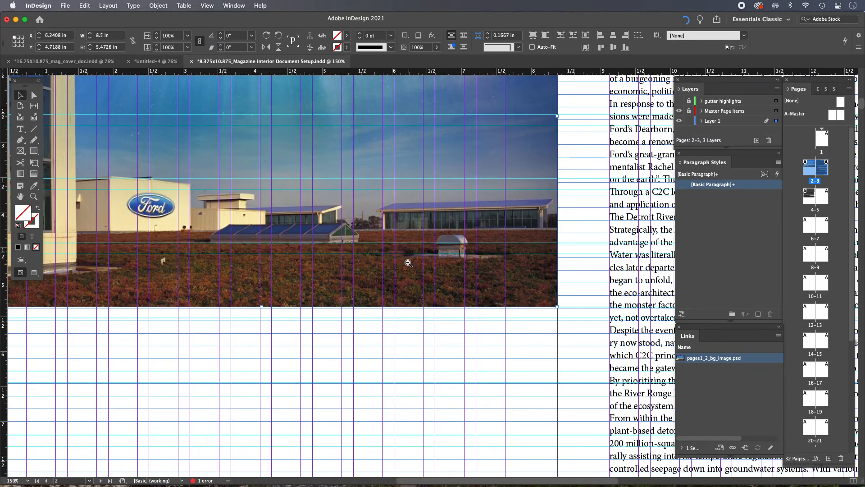
pyautogui.keyDown('alt'); pyautogui.keyDown('super'); pyautogui.click(409, 262); pyautogui.keyUp('super'); pyautogui.keyUp('alt')
pyautogui.keyDown('alt'); pyautogui.keyDown('super'); pyautogui.click(408, 261); pyautogui.keyUp('super'); pyautogui.keyUp('alt')
pyautogui.keyDown('alt'); pyautogui.keyDown('super'); pyautogui.click(428, 256); pyautogui.keyUp('super'); pyautogui.keyUp('alt')
pyautogui.moveTo(428, 257); pyautogui.dragTo(362, 246)
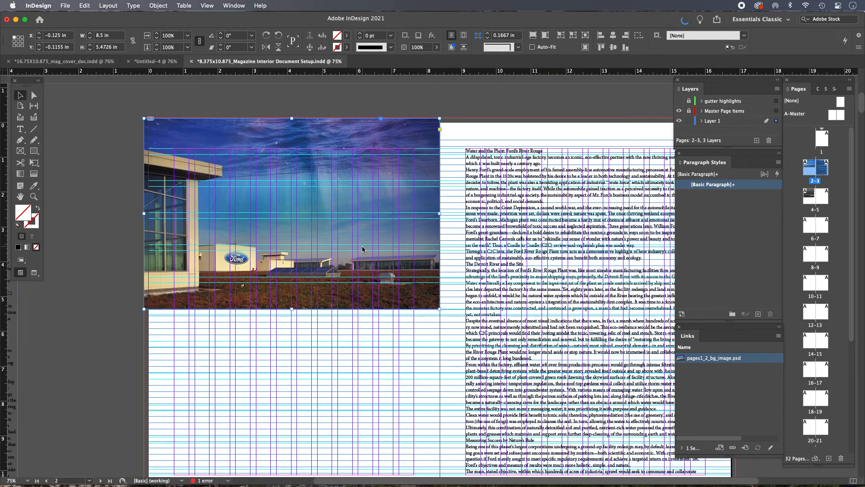
pyautogui.moveTo(445, 366); pyautogui.dragTo(437, 259)
pyautogui.moveTo(417, 347); pyautogui.dragTo(506, 435)
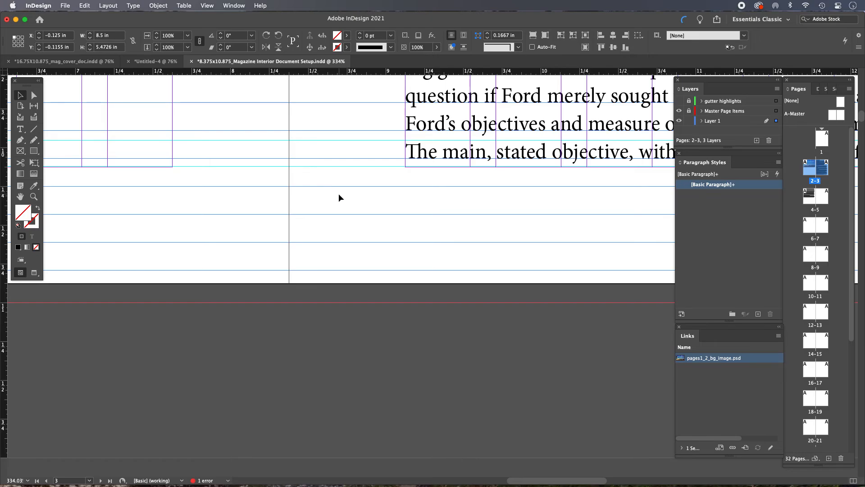
pyautogui.press('super+0')
pyautogui.moveTo(254, 223); pyautogui.dragTo(407, 233)
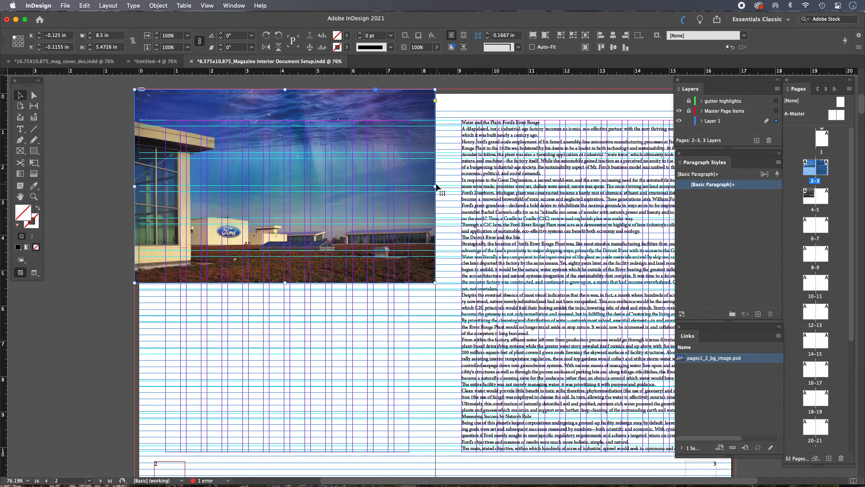
pyautogui.moveTo(413, 223); pyautogui.dragTo(375, 208)
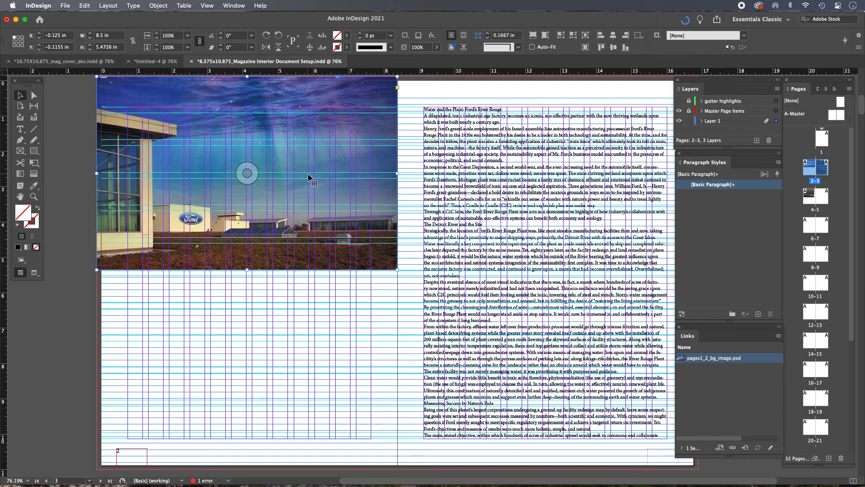
pyautogui.hscroll(-3, 319, 197)
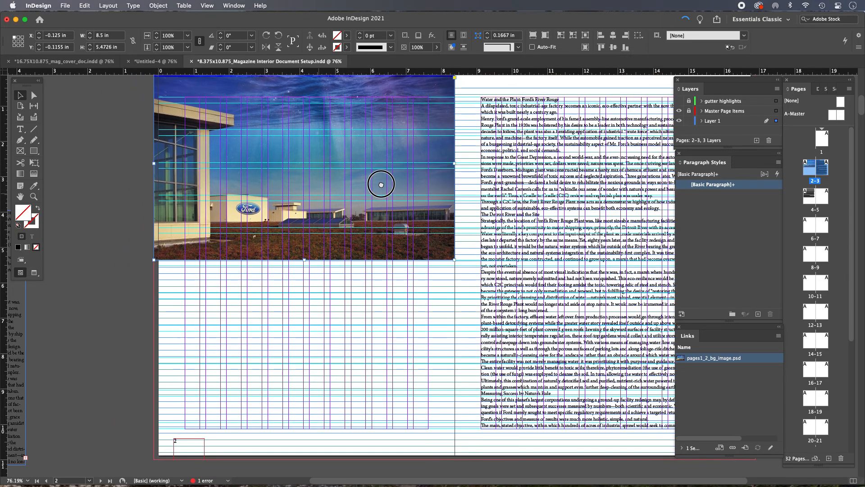
pyautogui.moveTo(403, 174); pyautogui.dragTo(382, 181)
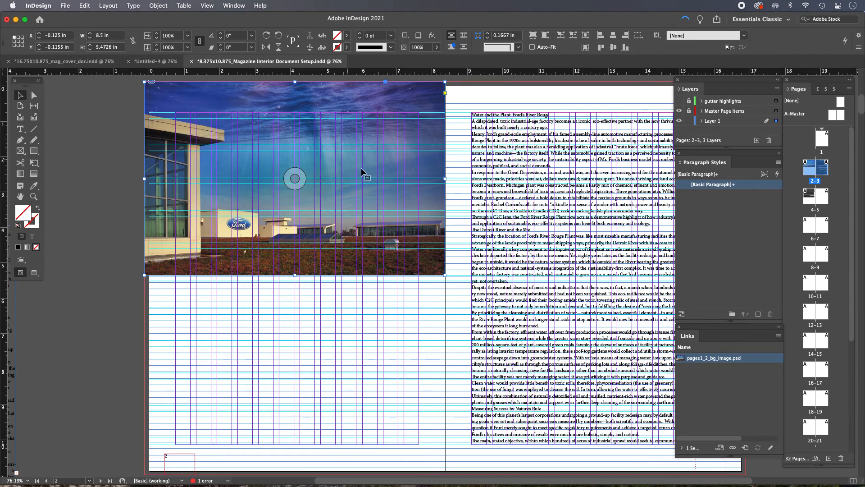
# Try enlarging the page 2 image proportionally across the whole spread, about 17.26 by 11.12 in, and undo the enlargement
pyautogui.keyDown('alt'); pyautogui.keyDown('super'); pyautogui.click(409, 216); pyautogui.keyUp('super'); pyautogui.keyUp('alt')
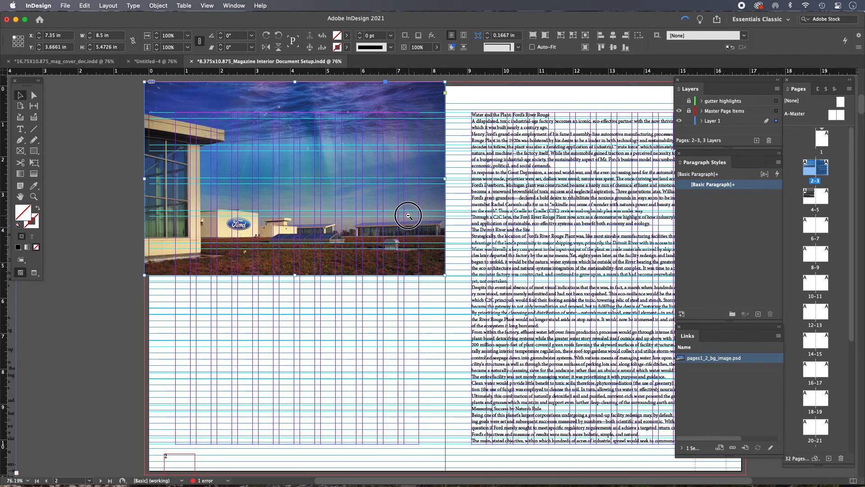
pyautogui.moveTo(445, 276); pyautogui.dragTo(312, 216)
pyautogui.keyDown('alt'); pyautogui.keyDown('super'); pyautogui.click(330, 221); pyautogui.keyUp('super'); pyautogui.keyUp('alt')
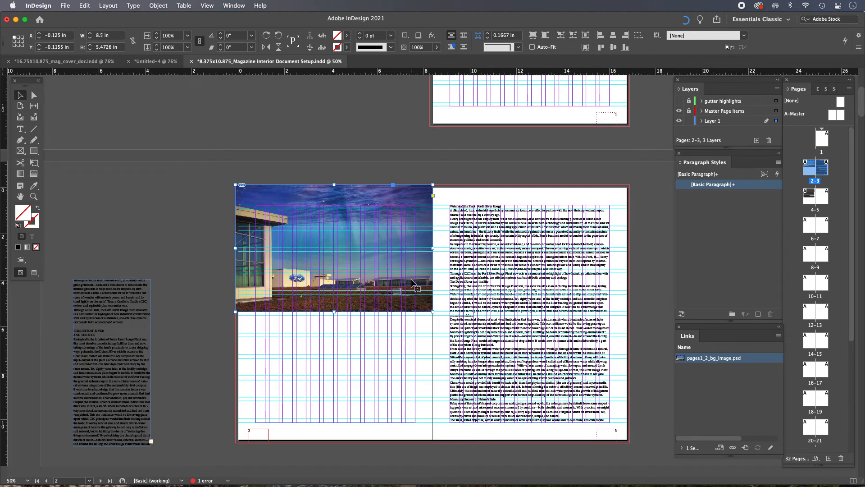
pyautogui.moveTo(432, 311); pyautogui.dragTo(628, 444)
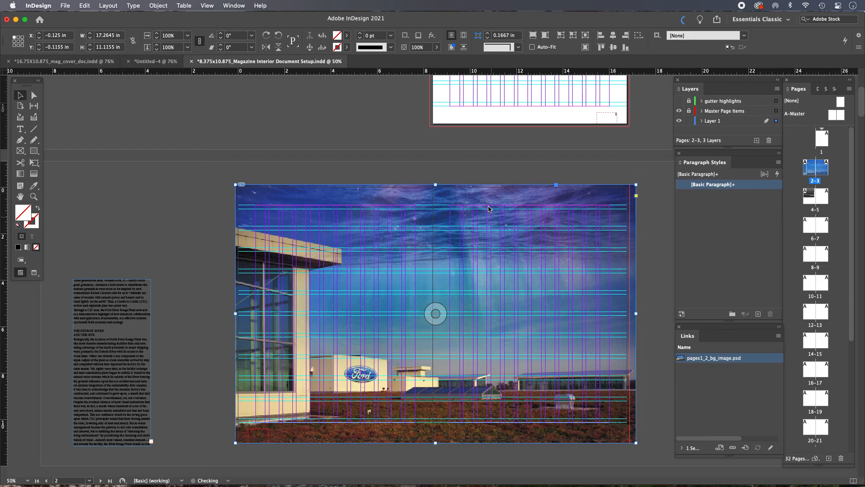
pyautogui.scroll(-3, 551, 256)
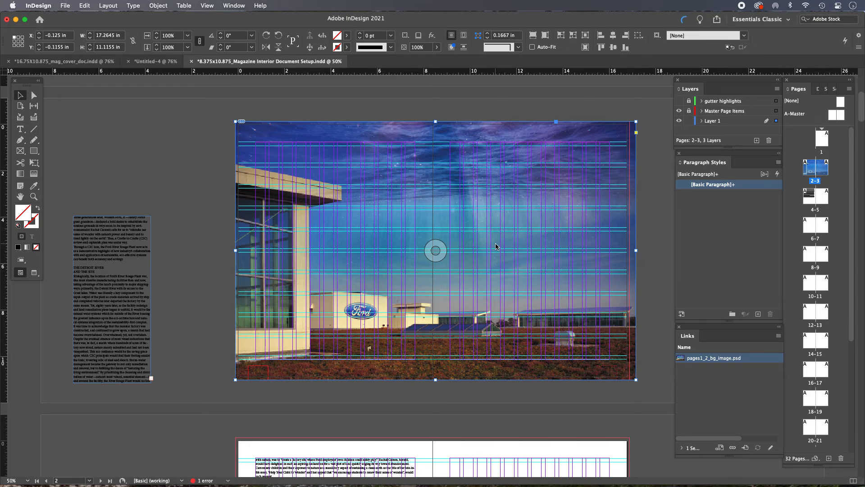
pyautogui.press('super+z')
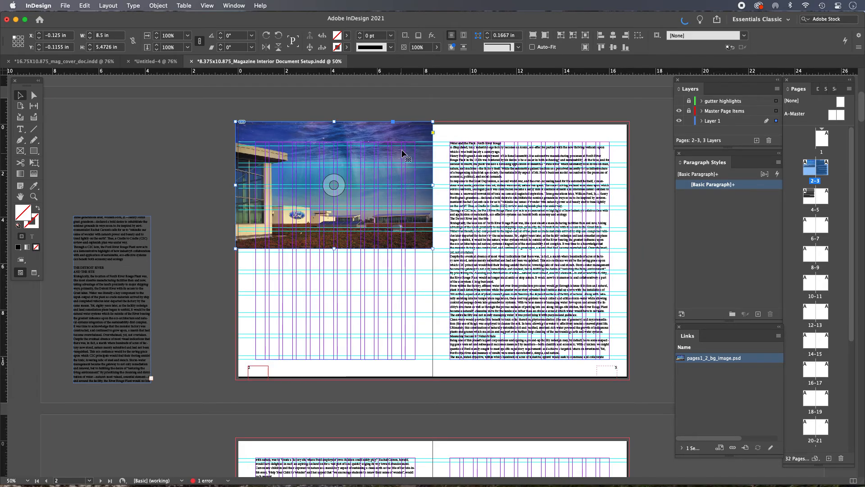
# Move the image straight down to the bottom bleed of page 2, at Y about 5.53 in
pyautogui.moveTo(401, 134); pyautogui.dragTo(399, 266)
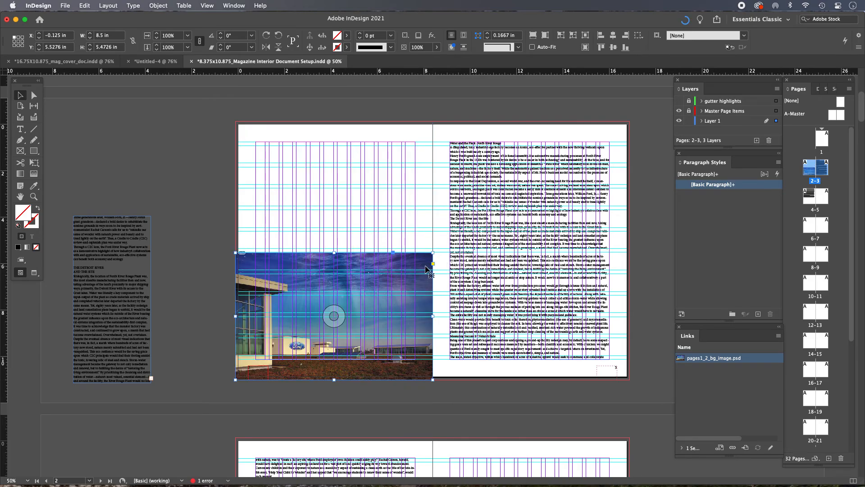
pyautogui.keyDown('super'); pyautogui.click(422, 263); pyautogui.keyUp('super')
pyautogui.moveTo(414, 277); pyautogui.dragTo(371, 242)
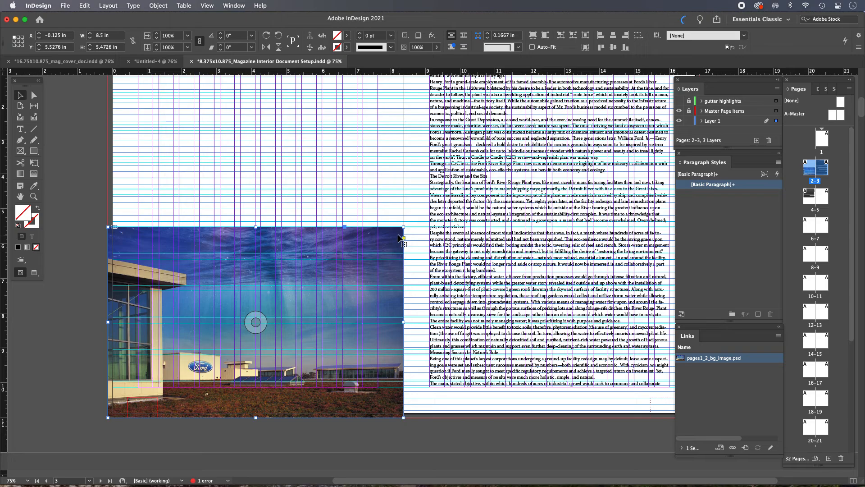
# Enlarge the image proportionally from its upper right corner across the spine onto page 3, to about 11.34 by 7.32 in
pyautogui.moveTo(403, 227); pyautogui.dragTo(506, 230)
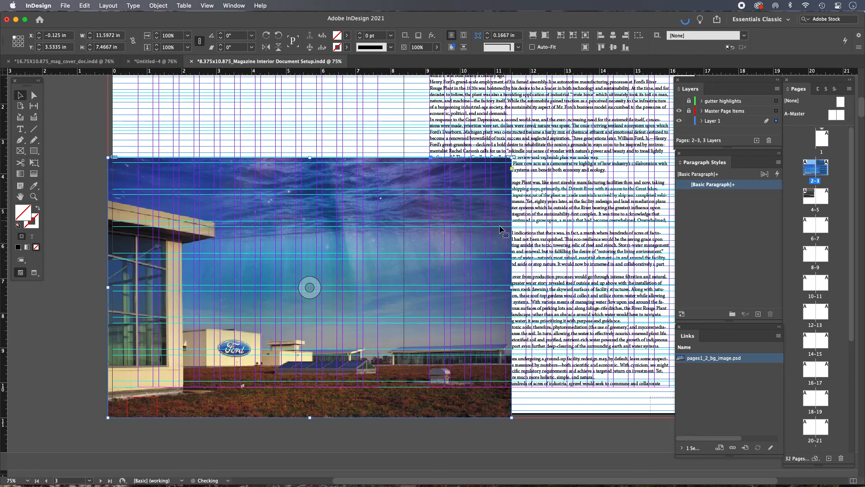
pyautogui.press('super+minus')
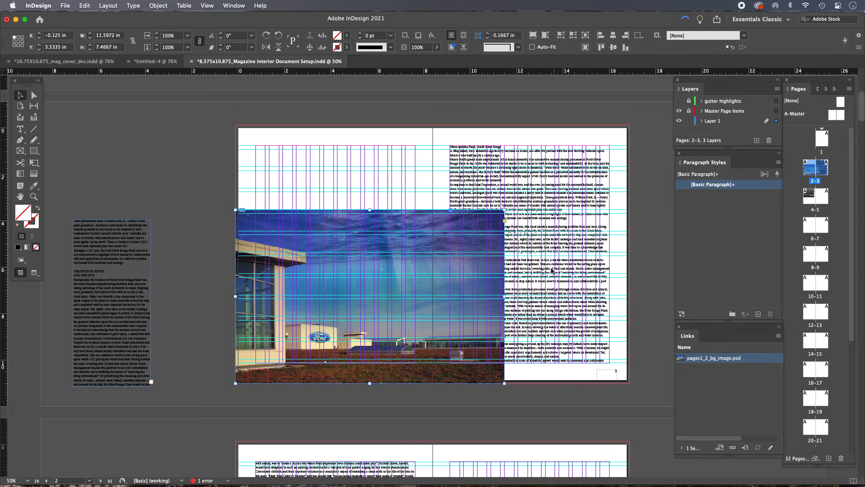
pyautogui.click(488, 268)
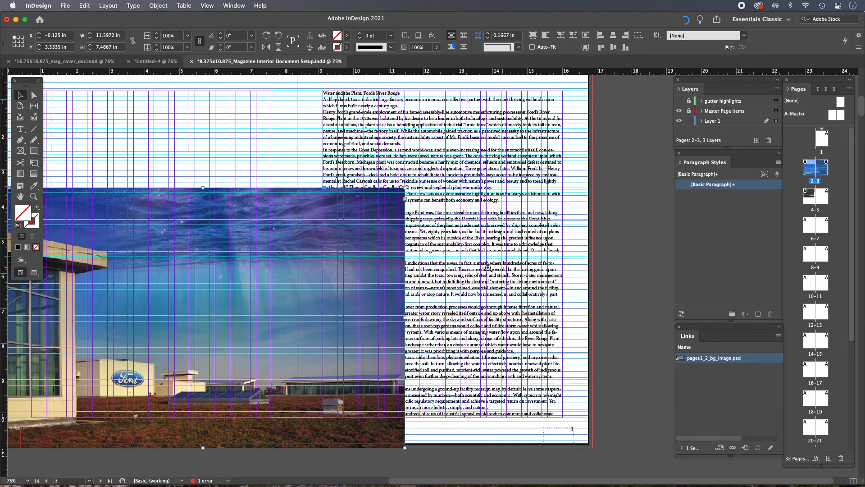
pyautogui.click(385, 252)
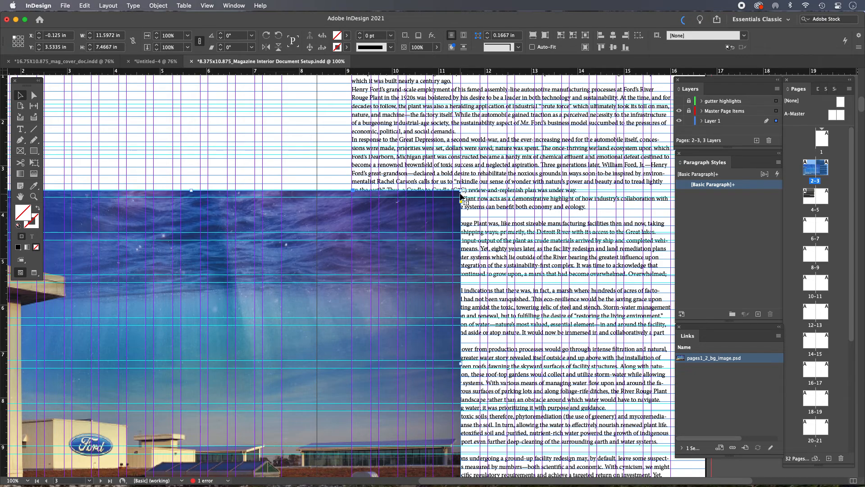
pyautogui.moveTo(460, 191); pyautogui.dragTo(449, 200)
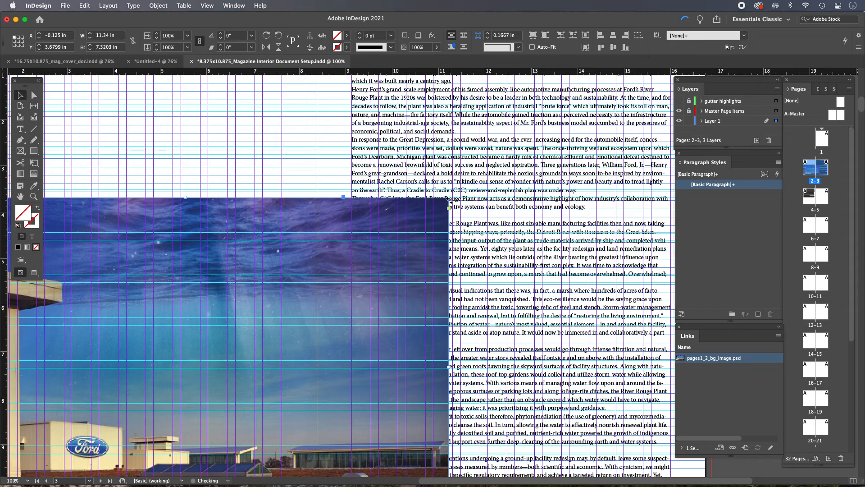
# Hide the document's baseline grid, leaving the column and row guides displayed over the image
pyautogui.moveTo(343, 235); pyautogui.dragTo(572, 233)
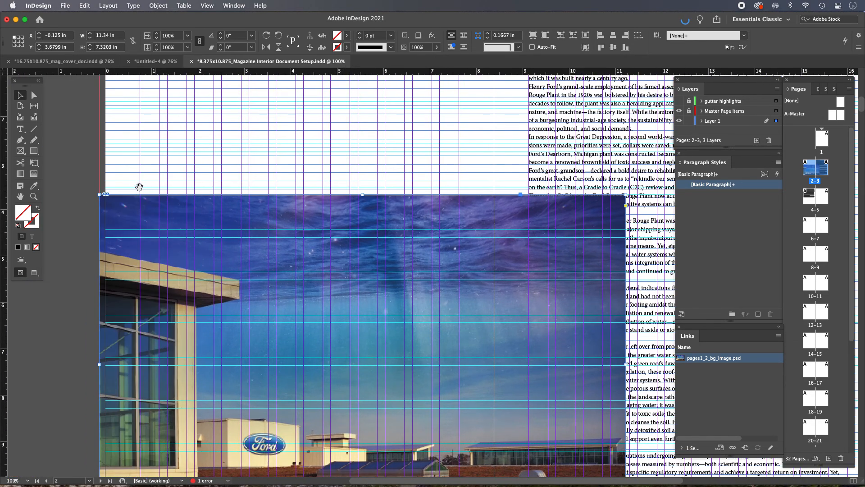
pyautogui.click(207, 5)
pyautogui.moveTo(288, 202)
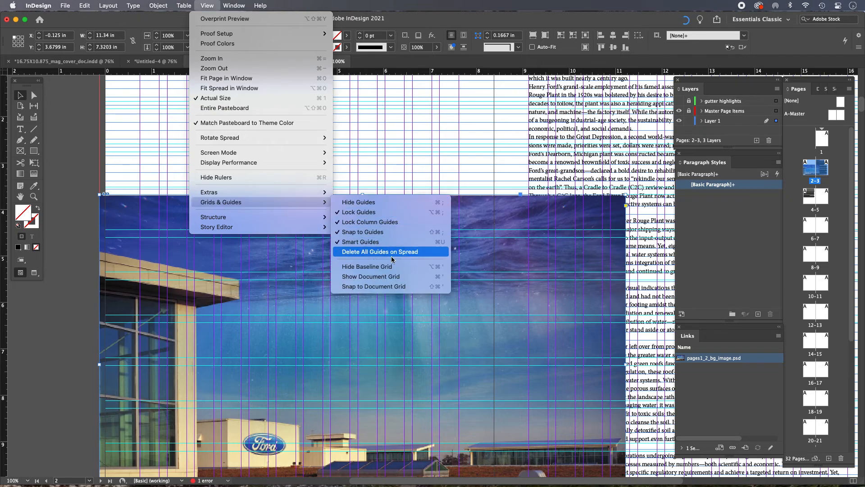
pyautogui.click(386, 269)
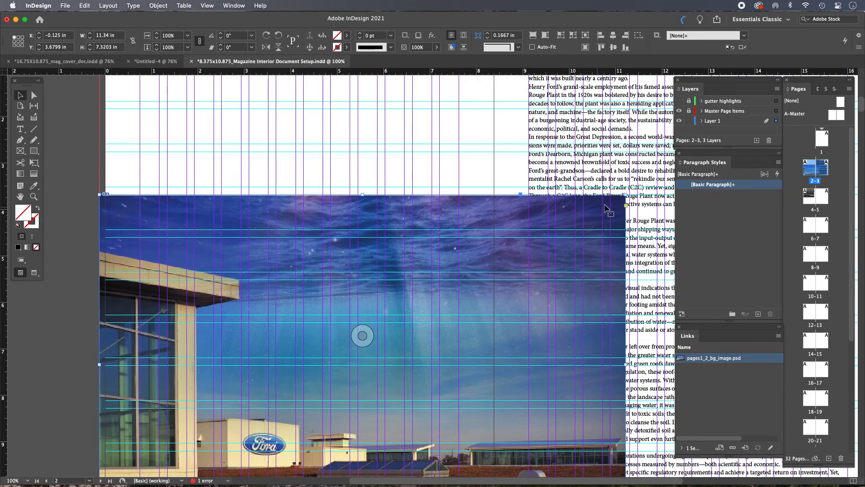
# Crop the image frame's right edge to a width of about 10.84 in and move the page 3 text frame right to X about 11.98 in
pyautogui.hscroll(5, 575, 202)
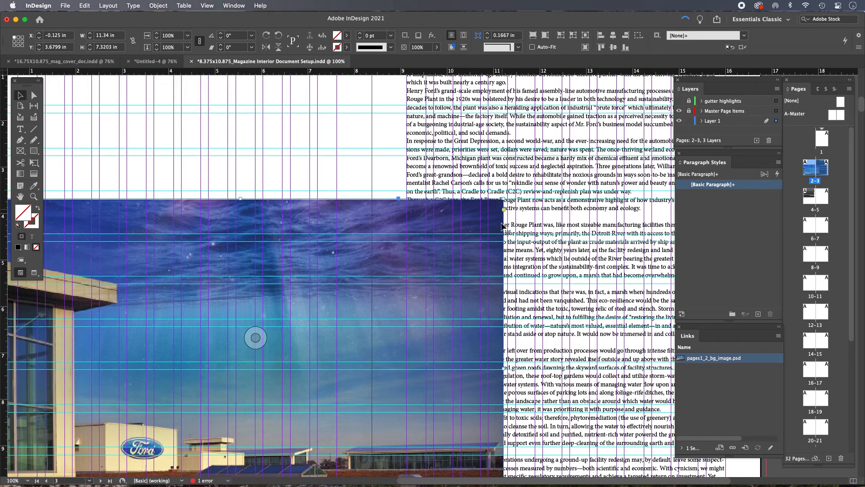
pyautogui.moveTo(501, 368); pyautogui.dragTo(480, 367)
pyautogui.moveTo(448, 163); pyautogui.dragTo(581, 171)
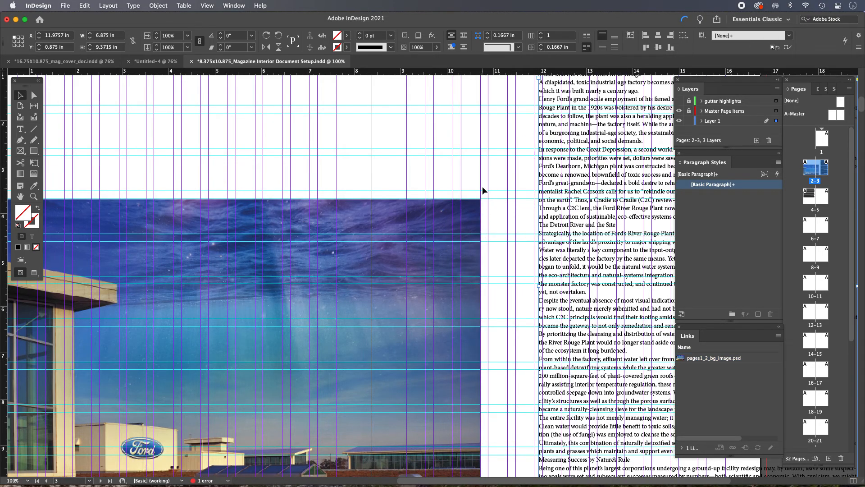
# Try widening the image frame to the neighbouring column guide, about 11.01 in, and return its right edge to 10.84 in
pyautogui.click(244, 337)
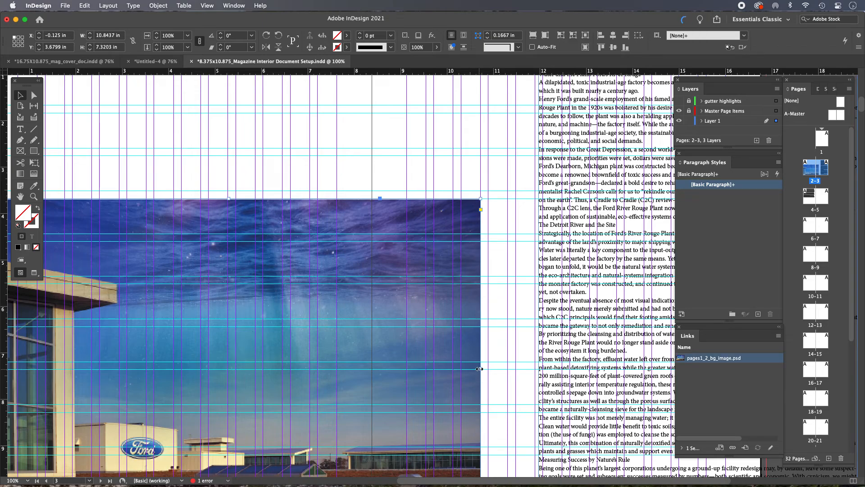
pyautogui.moveTo(483, 368); pyautogui.dragTo(489, 365)
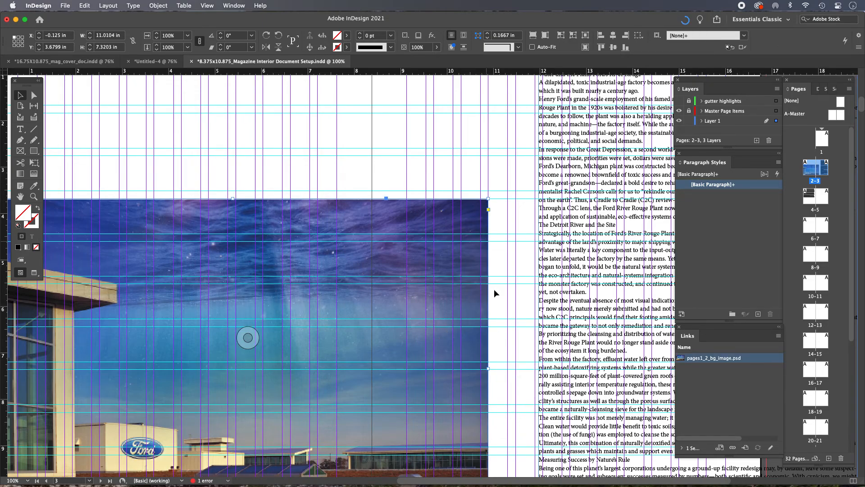
pyautogui.moveTo(487, 367); pyautogui.dragTo(481, 368)
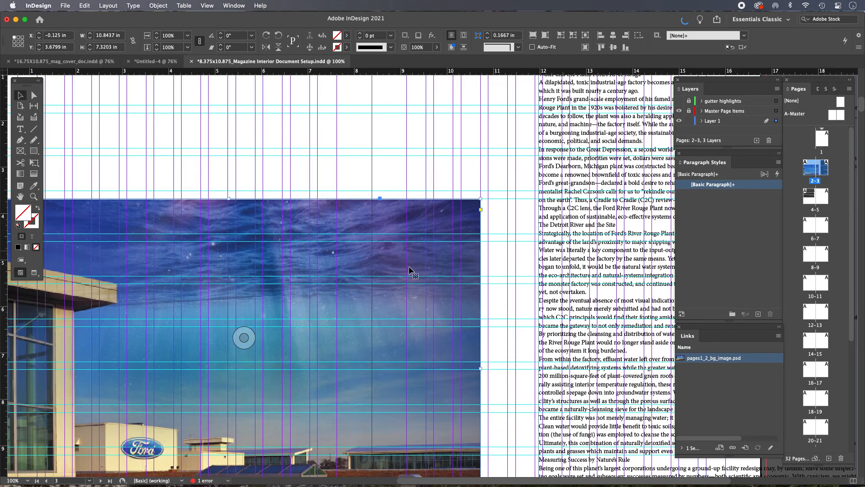
# Adjust the image frame's top edge to the row guide at Y about 3.68 in
pyautogui.keyDown('alt'); pyautogui.keyDown('super'); pyautogui.click(353, 265); pyautogui.keyUp('super'); pyautogui.keyUp('alt')
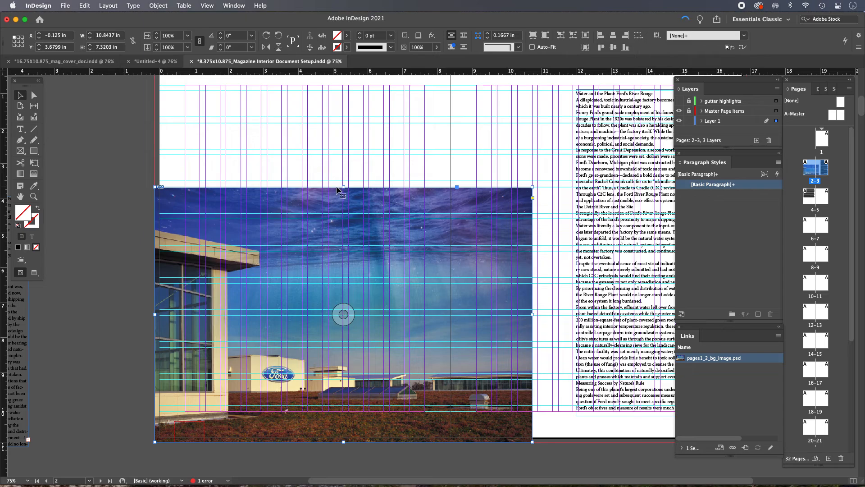
pyautogui.moveTo(316, 170); pyautogui.dragTo(383, 248)
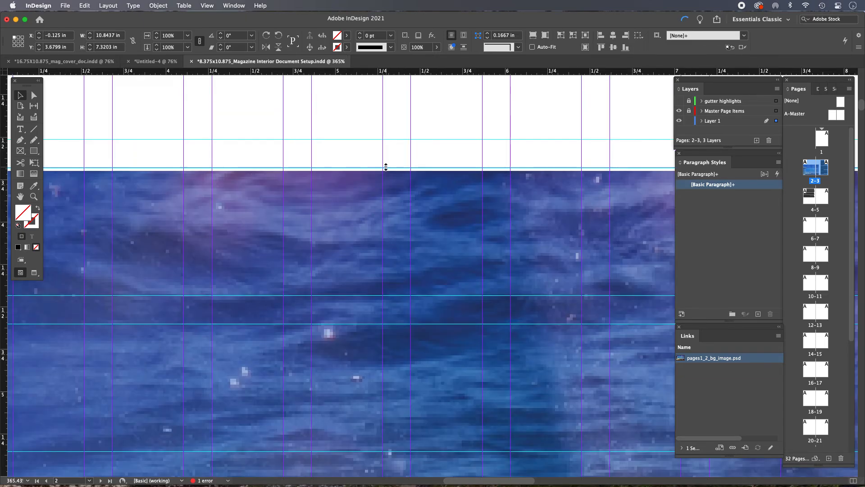
pyautogui.moveTo(386, 167); pyautogui.dragTo(386, 167)
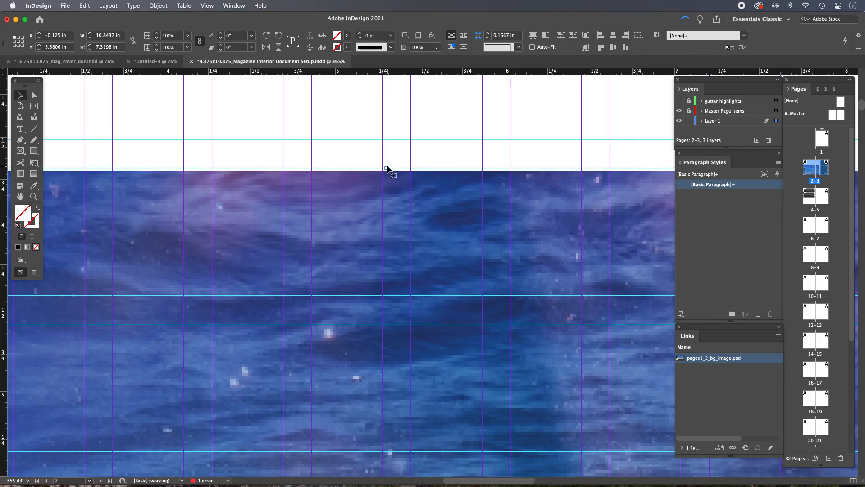
pyautogui.keyDown('alt'); pyautogui.keyDown('super'); pyautogui.click(458, 272); pyautogui.keyUp('super'); pyautogui.keyUp('alt')
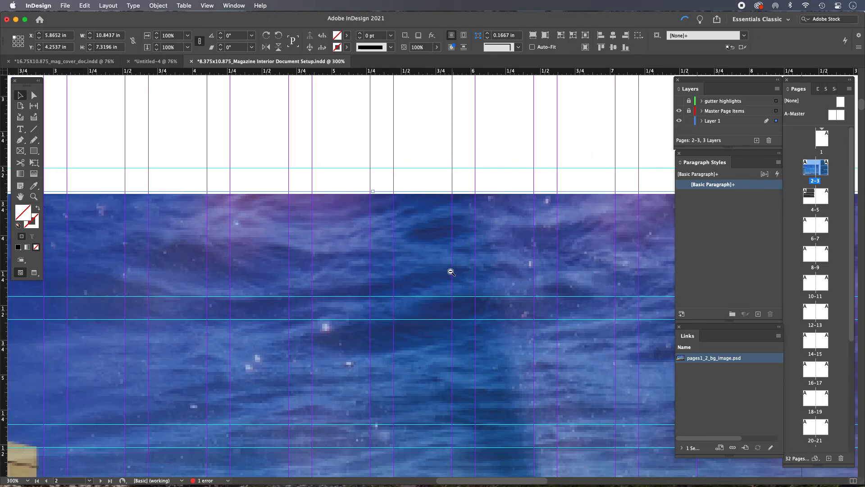
pyautogui.keyDown('alt'); pyautogui.keyDown('super'); pyautogui.click(451, 272); pyautogui.keyUp('super'); pyautogui.keyUp('alt')
pyautogui.keyDown('alt'); pyautogui.keyDown('super'); pyautogui.click(448, 275); pyautogui.keyUp('super'); pyautogui.keyUp('alt')
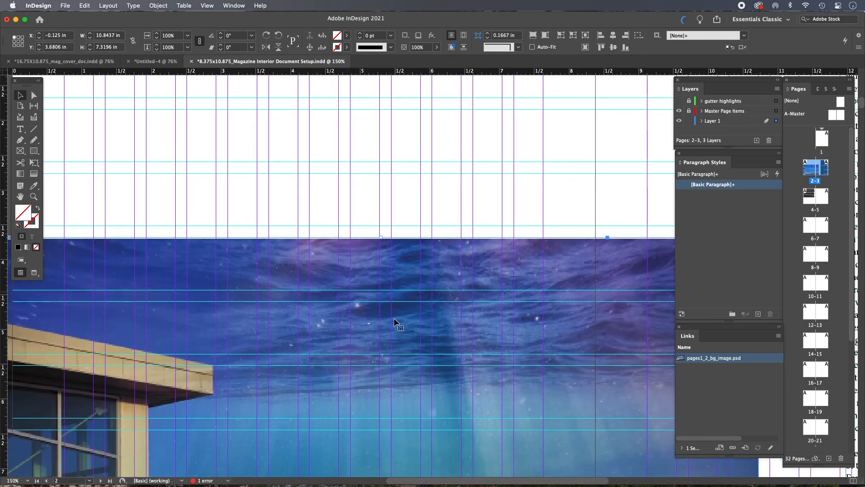
pyautogui.moveTo(412, 359); pyautogui.dragTo(412, 160)
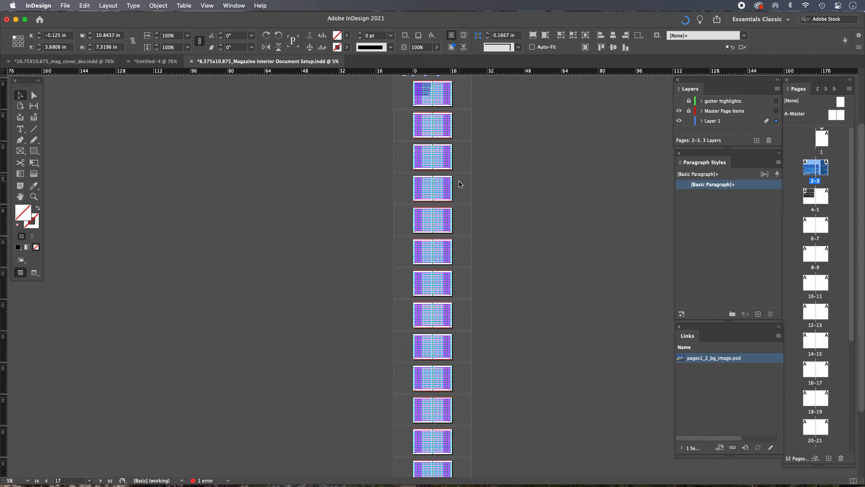
# Nudge the image content up inside its frame to a Y offset of about 0.0046 in, closing the gap at the top edge
pyautogui.press('super+0')
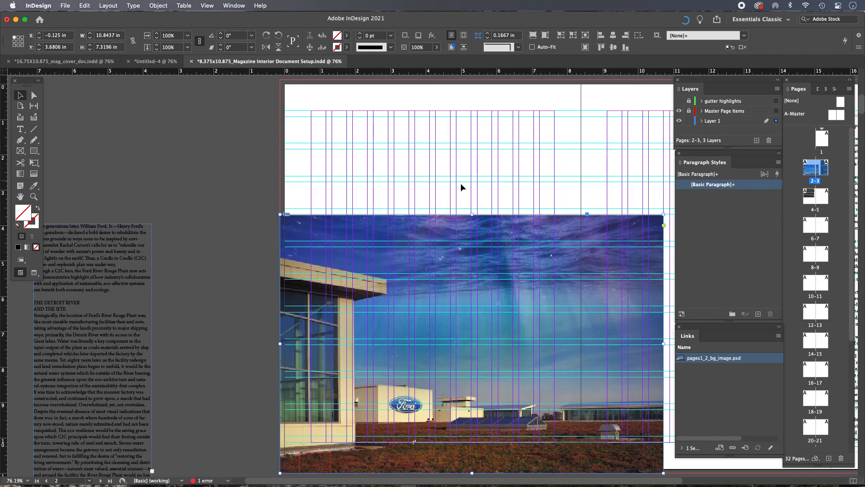
pyautogui.click(472, 344)
pyautogui.scroll(-2, 572, 388)
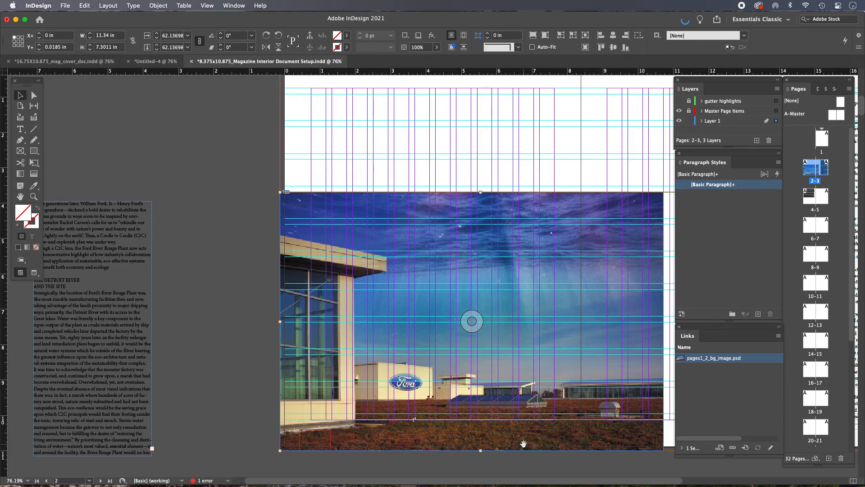
pyautogui.moveTo(468, 175); pyautogui.dragTo(539, 271)
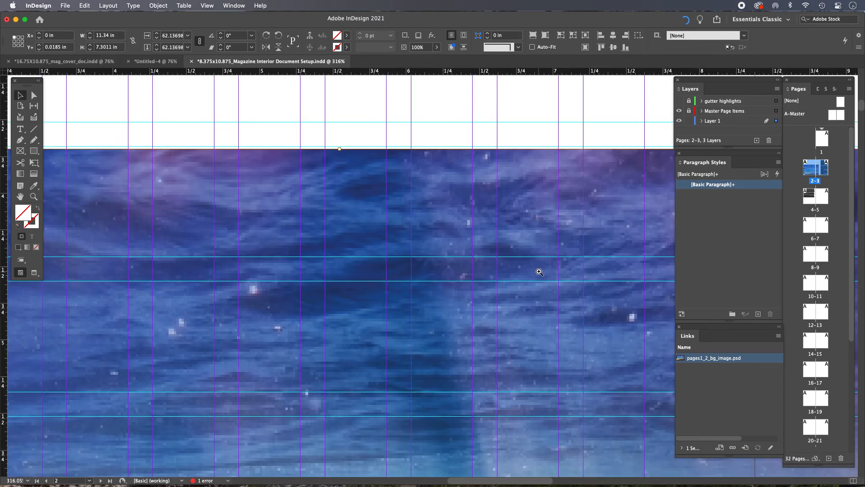
pyautogui.press('Up')
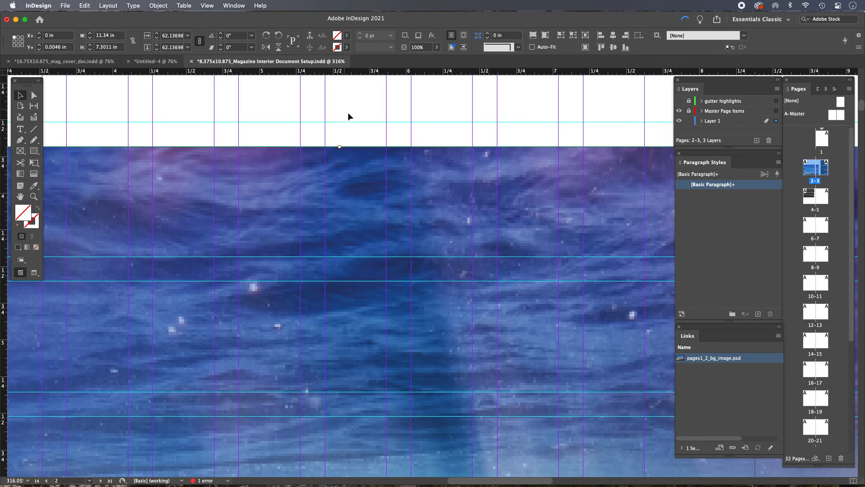
pyautogui.keyDown('alt'); pyautogui.keyDown('super'); pyautogui.click(468, 308); pyautogui.keyUp('super'); pyautogui.keyUp('alt')
pyautogui.keyDown('alt'); pyautogui.keyDown('super'); pyautogui.click(469, 308); pyautogui.keyUp('super'); pyautogui.keyUp('alt')
pyautogui.keyDown('alt'); pyautogui.keyDown('super'); pyautogui.click(468, 308); pyautogui.keyUp('super'); pyautogui.keyUp('alt')
pyautogui.keyDown('alt'); pyautogui.keyDown('super'); pyautogui.click(468, 308); pyautogui.keyUp('super'); pyautogui.keyUp('alt')
pyautogui.keyDown('alt'); pyautogui.keyDown('super'); pyautogui.click(469, 308); pyautogui.keyUp('super'); pyautogui.keyUp('alt')
pyautogui.keyDown('alt'); pyautogui.keyDown('super'); pyautogui.click(469, 308); pyautogui.keyUp('super'); pyautogui.keyUp('alt')
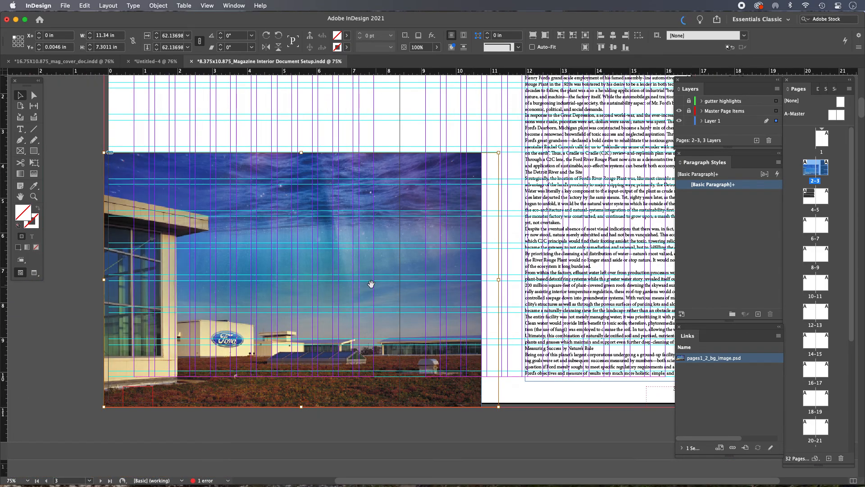
# Set the display performance to High Quality, and hide the guides with the background image deselected
pyautogui.click(201, 6)
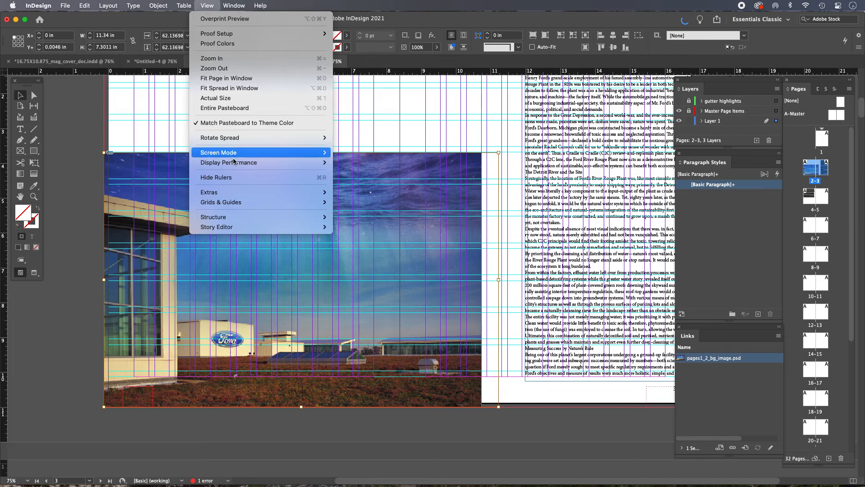
pyautogui.moveTo(230, 162)
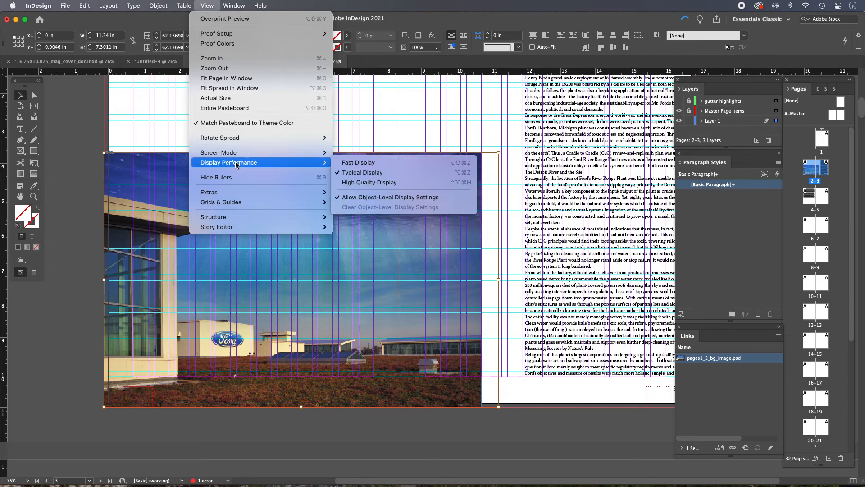
pyautogui.click(387, 183)
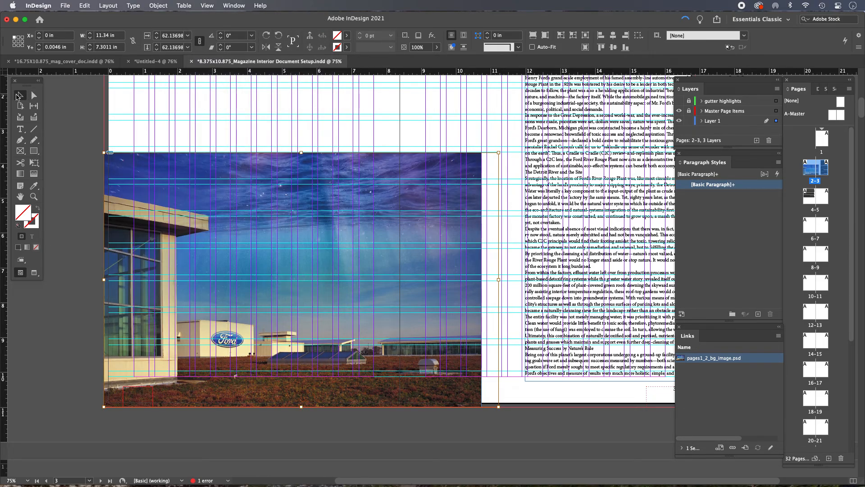
pyautogui.click(75, 107)
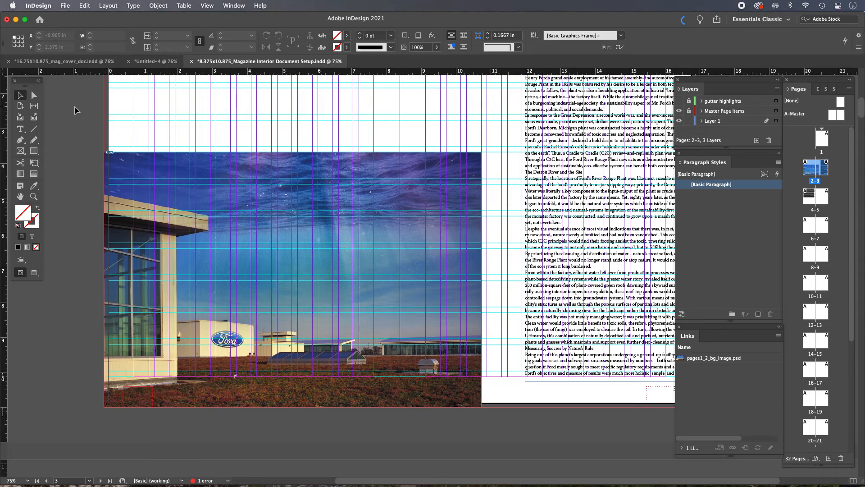
pyautogui.press('super+semicolon')
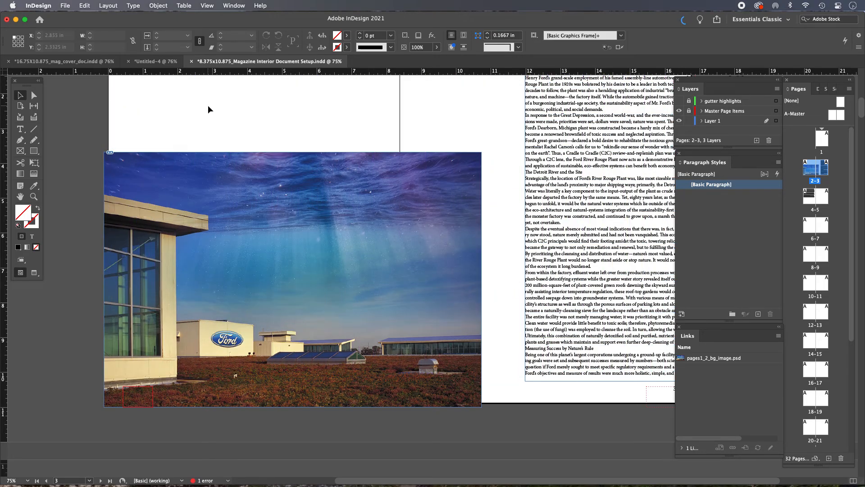
# Copy the title line "Water and the Plant: Ford's River Rouge" from the page 3 text frame and delete it there
pyautogui.moveTo(320, 201); pyautogui.dragTo(363, 265)
pyautogui.scroll(-1, 378, 266)
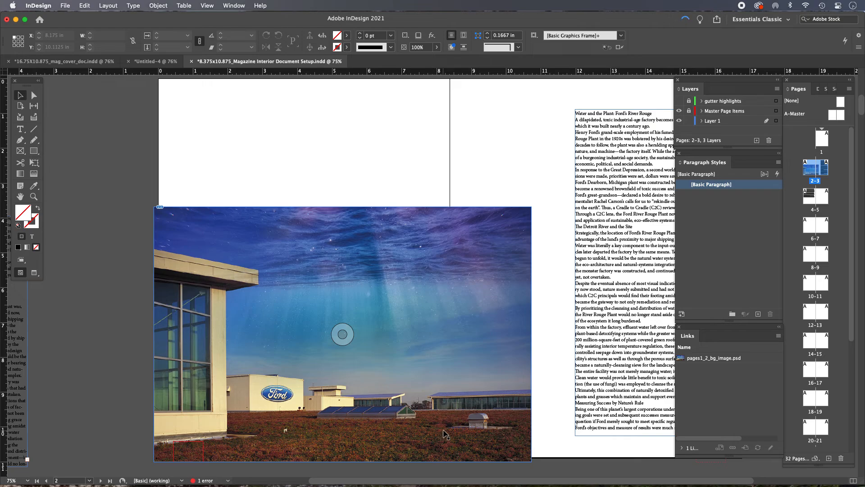
pyautogui.hscroll(5, 603, 189)
pyautogui.scroll(2, 604, 188)
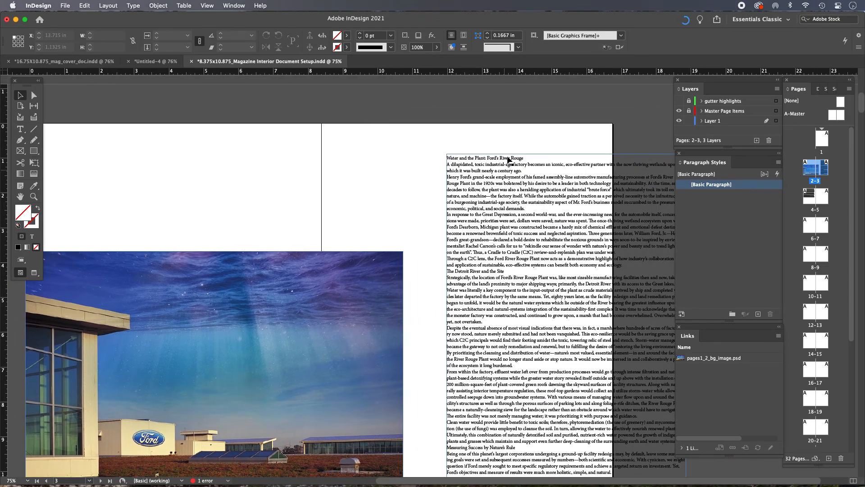
pyautogui.click(517, 162)
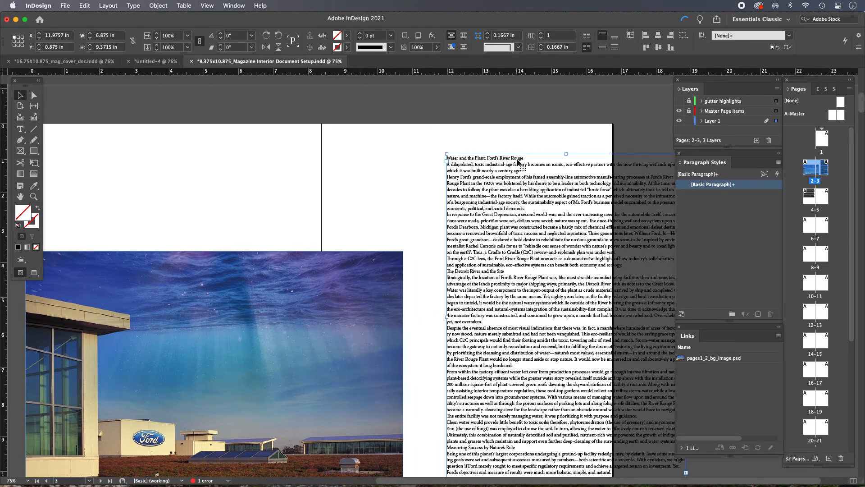
pyautogui.doubleClick(517, 162)
pyautogui.tripleClick(518, 159)
pyautogui.press('super+c')
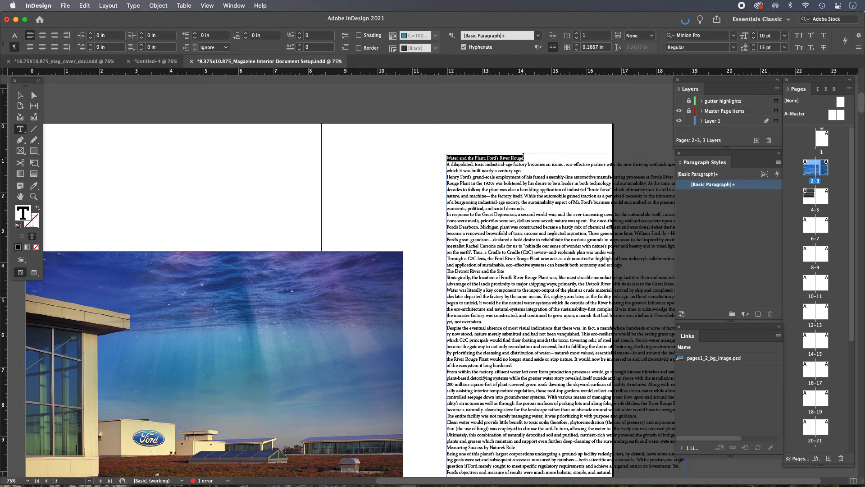
pyautogui.press('BackSpace')
pyautogui.press('Delete')
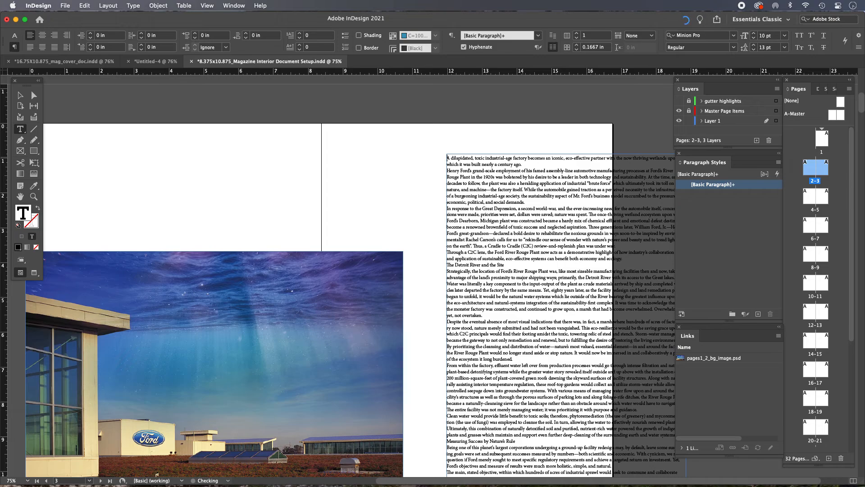
# Draw a new text frame in the white space above the image on page 2 and paste the title into it
pyautogui.click(20, 95)
pyautogui.click(80, 101)
pyautogui.moveTo(265, 182); pyautogui.dragTo(486, 194)
pyautogui.click(20, 129)
pyautogui.moveTo(287, 154); pyautogui.dragTo(456, 232)
pyautogui.press('super+v')
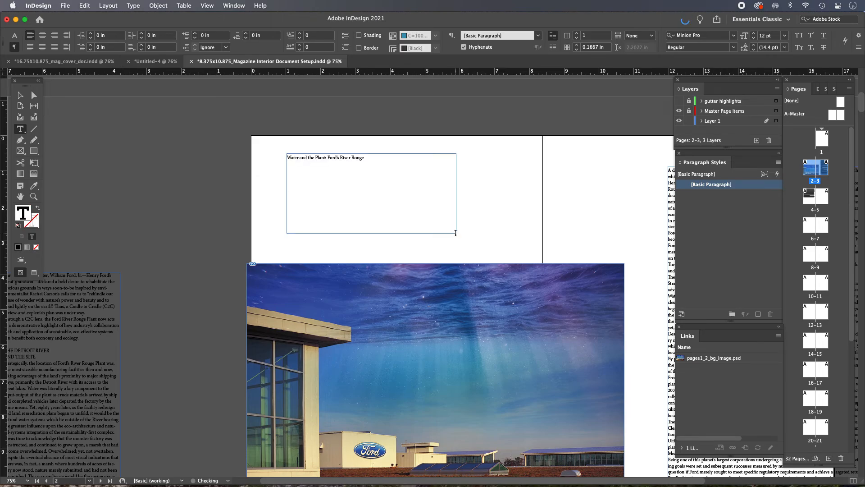
# Show the guides again and set the page 2 title's font to Trade Gothic LT Std Bold
pyautogui.press('Escape')
pyautogui.doubleClick(369, 160)
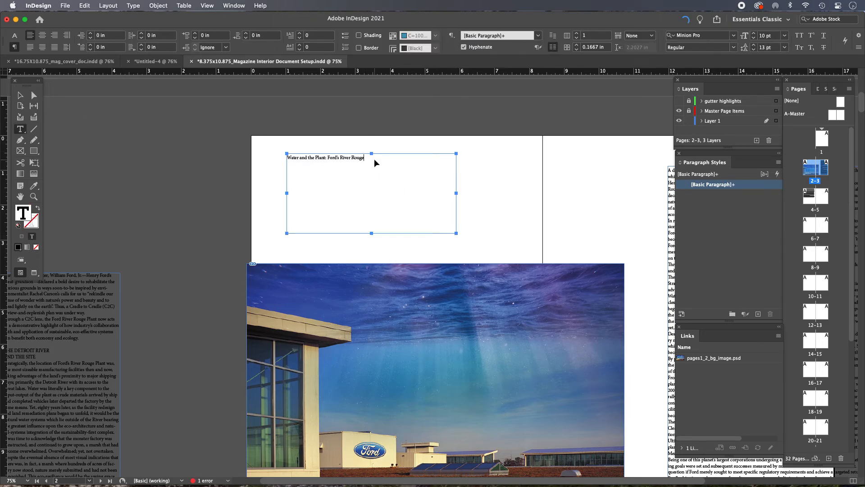
pyautogui.press('super+semicolon')
pyautogui.moveTo(377, 160); pyautogui.dragTo(222, 154)
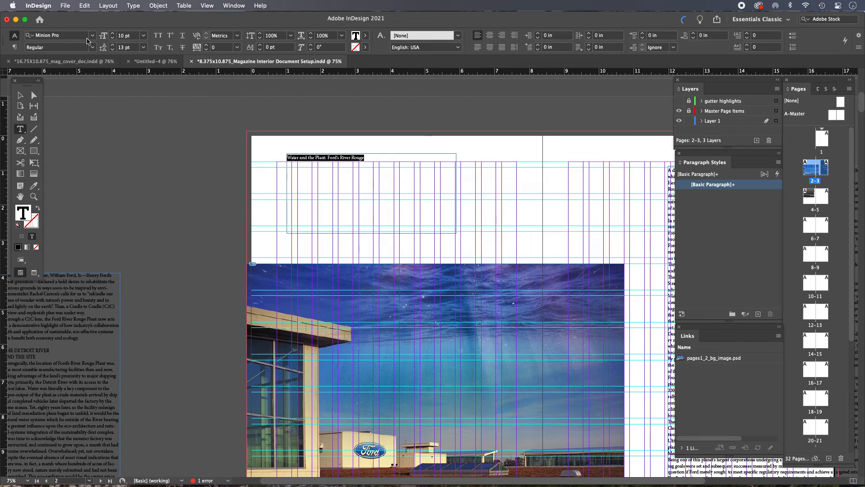
pyautogui.click(84, 36)
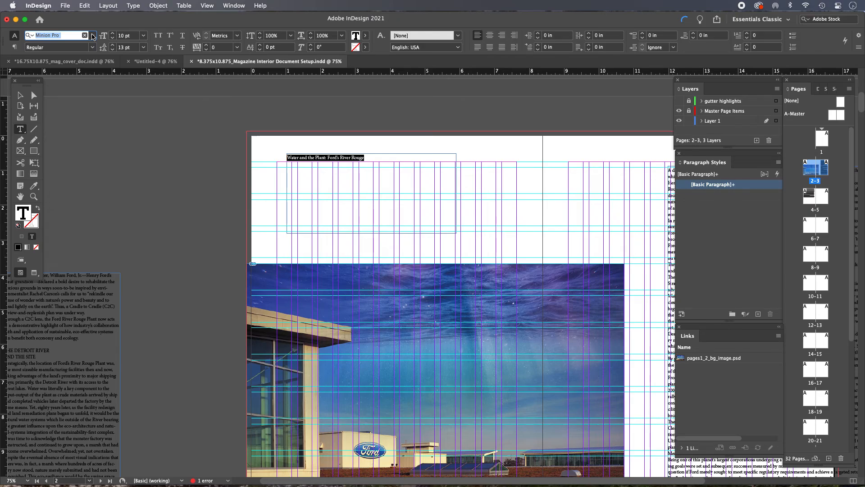
pyautogui.write('t')
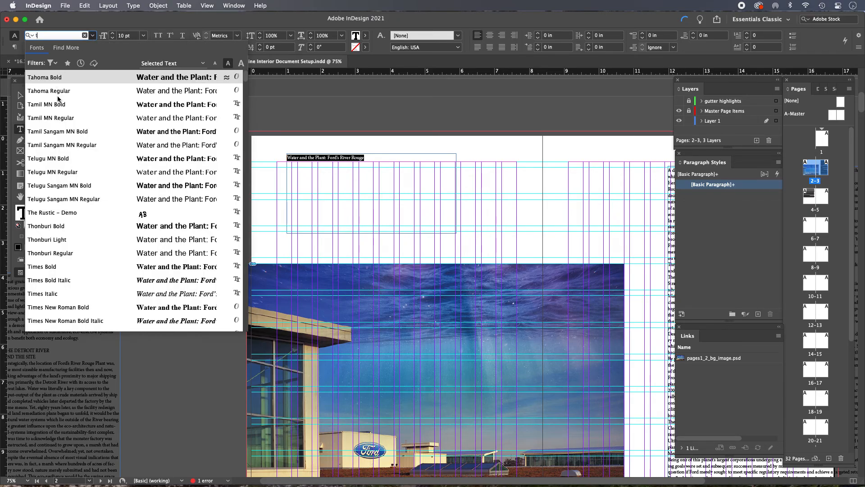
pyautogui.write('rade')
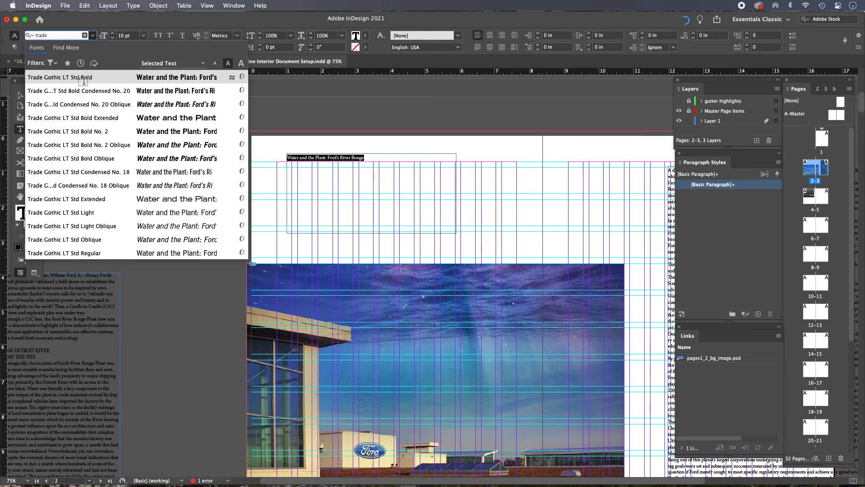
pyautogui.click(77, 78)
pyautogui.press('Escape')
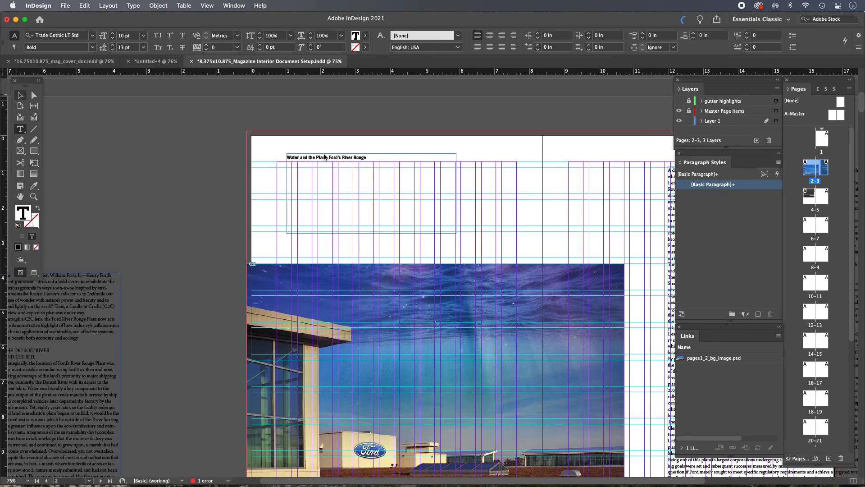
# Enlarge the title with its frame trimmed to about 7.56 × 0.6 in, and place it at X 0.75 in, Y about 0.92 in
pyautogui.moveTo(457, 234); pyautogui.dragTo(455, 208)
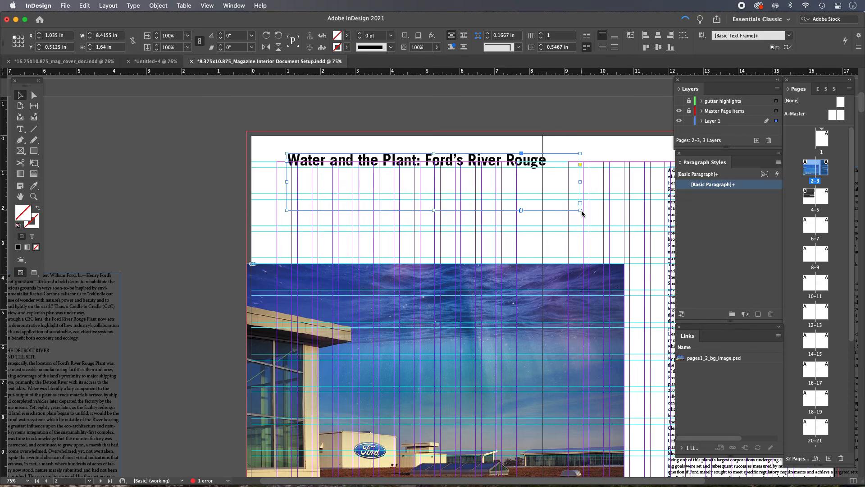
pyautogui.moveTo(580, 210); pyautogui.dragTo(548, 175)
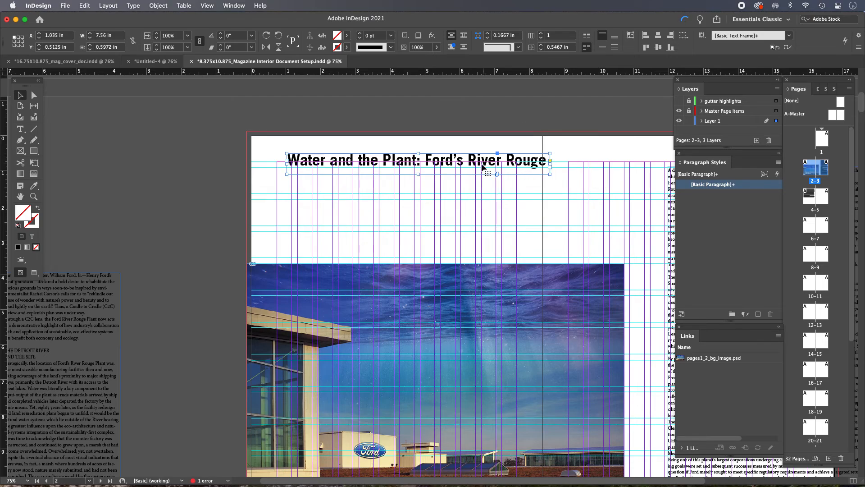
pyautogui.moveTo(450, 162); pyautogui.dragTo(440, 179)
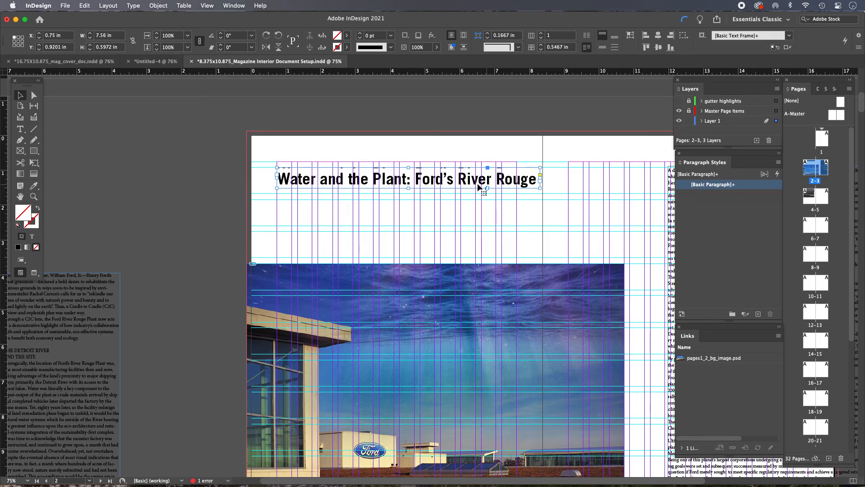
# Nudge the background image content left inside its frame to an X offset of about -0.028 in
pyautogui.keyDown('super'); pyautogui.click(425, 212); pyautogui.keyUp('super')
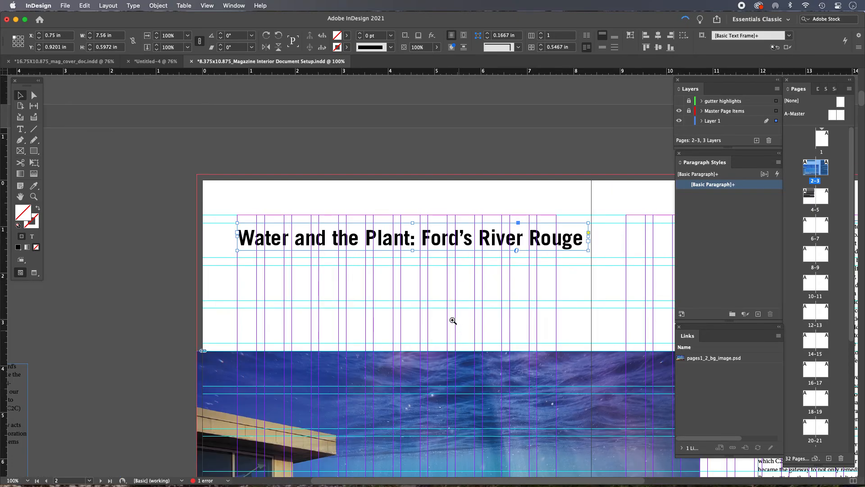
pyautogui.keyDown('super'); pyautogui.click(442, 299); pyautogui.keyUp('super')
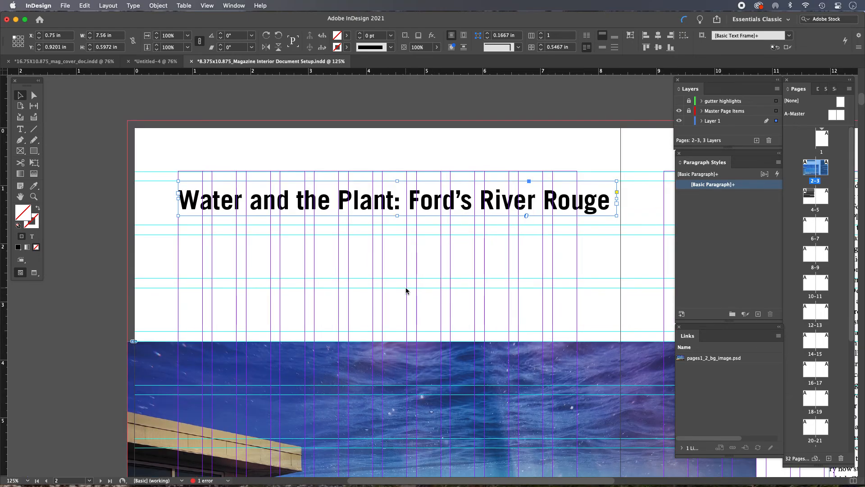
pyautogui.moveTo(408, 282); pyautogui.dragTo(412, 232)
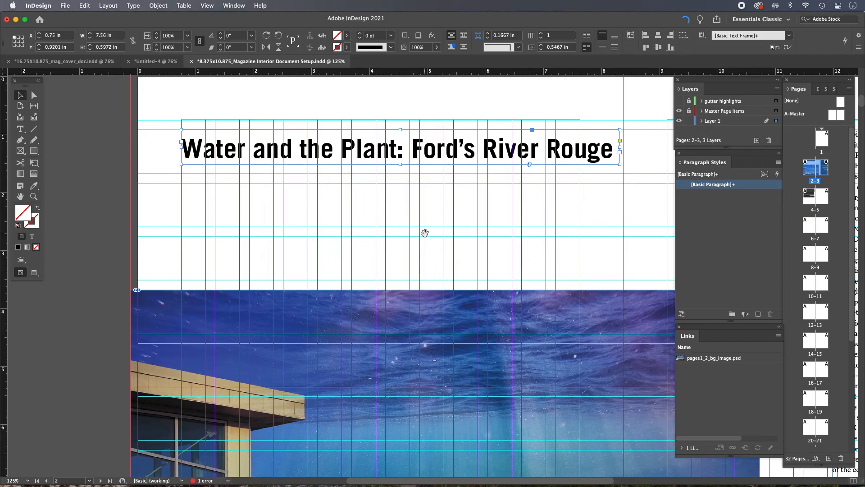
pyautogui.moveTo(423, 231); pyautogui.dragTo(436, 209)
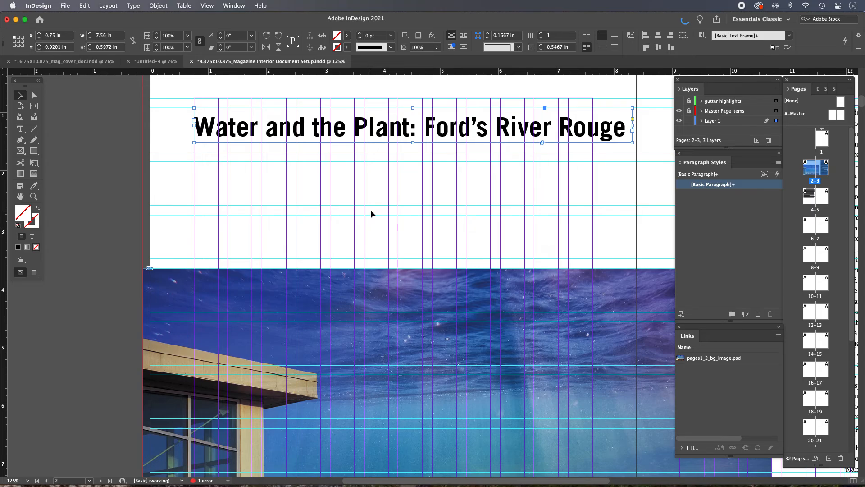
pyautogui.scroll(-8, 377, 232)
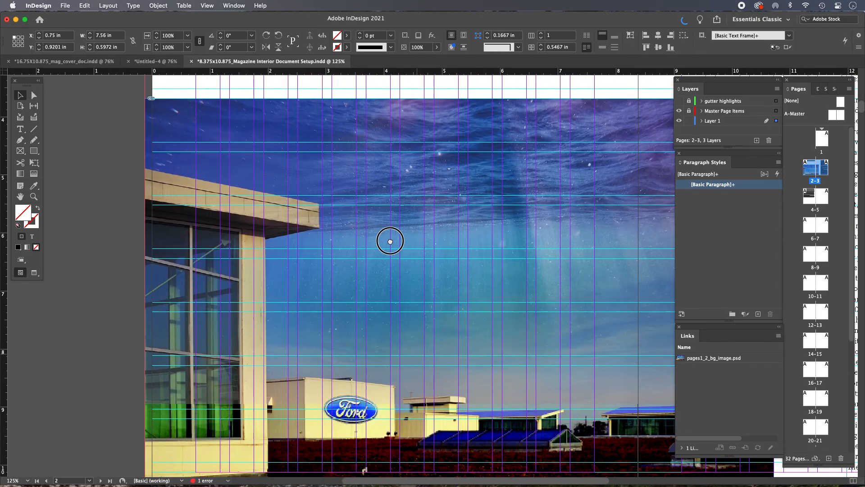
pyautogui.scroll(-2, 390, 241)
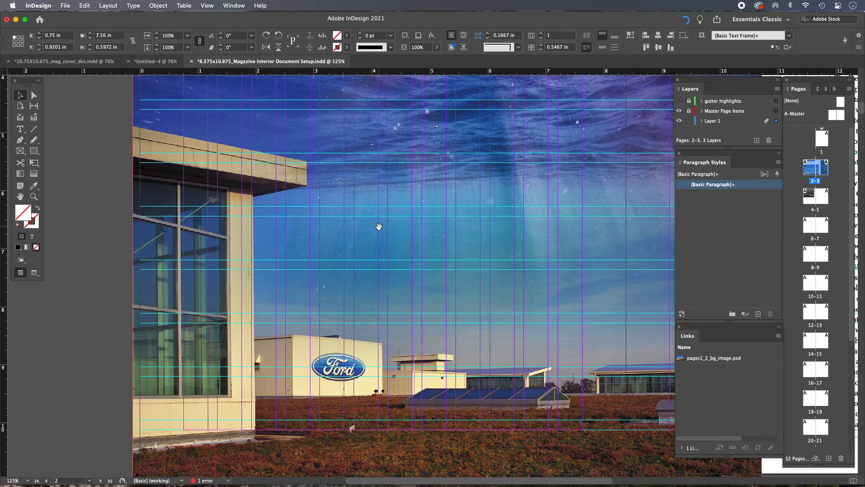
pyautogui.scroll(2, 379, 226)
pyautogui.hscroll(-1, 379, 226)
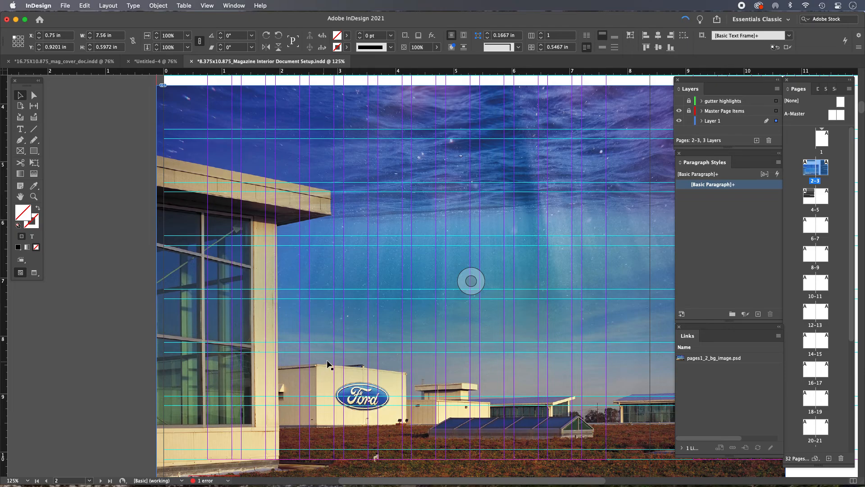
pyautogui.click(472, 281)
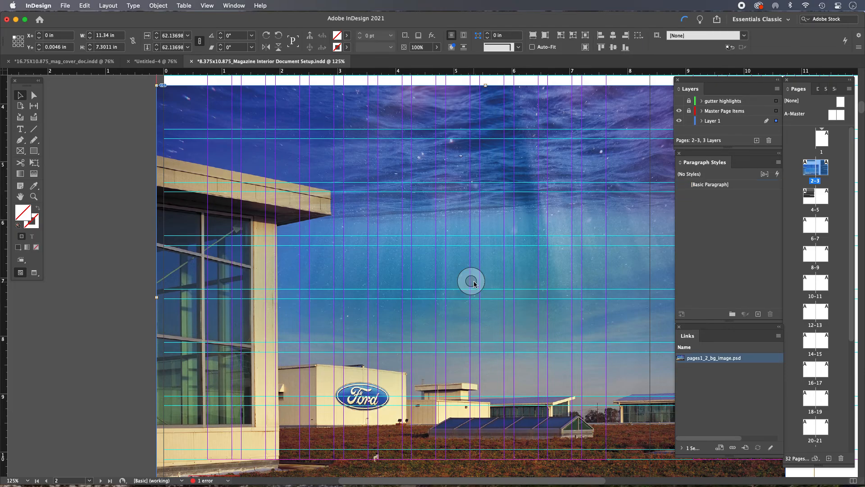
pyautogui.press('Left')
pyautogui.press('Left')
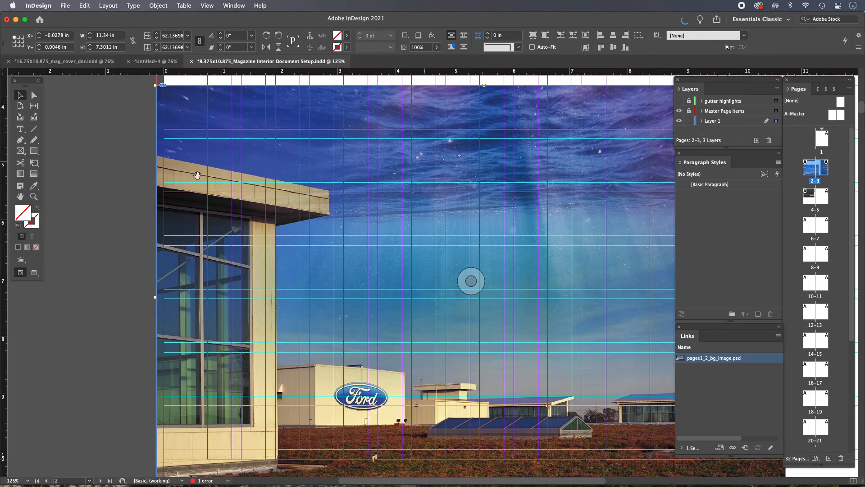
# Move the title frame right and down to the column and row guides at X about 1.92 in, Y about 1.84 in
pyautogui.click(80, 162)
pyautogui.moveTo(558, 262); pyautogui.dragTo(249, 251)
pyautogui.moveTo(482, 256); pyautogui.dragTo(362, 230)
pyautogui.click(205, 268)
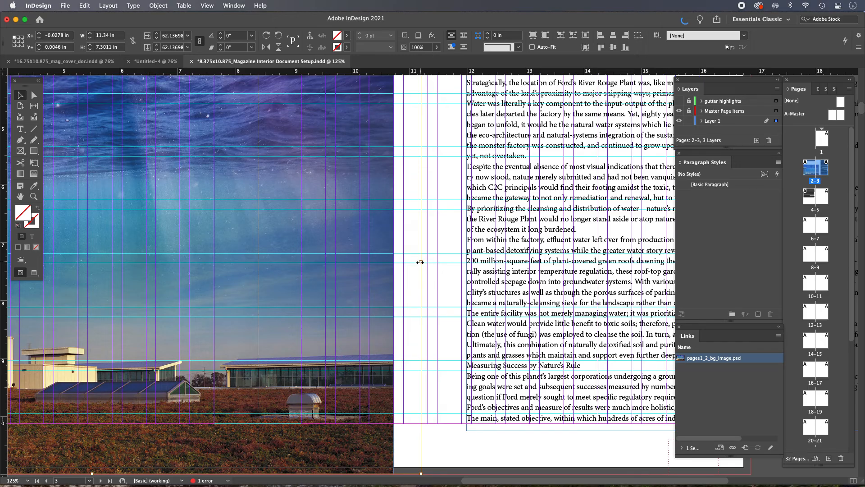
pyautogui.hscroll(-10, 448, 273)
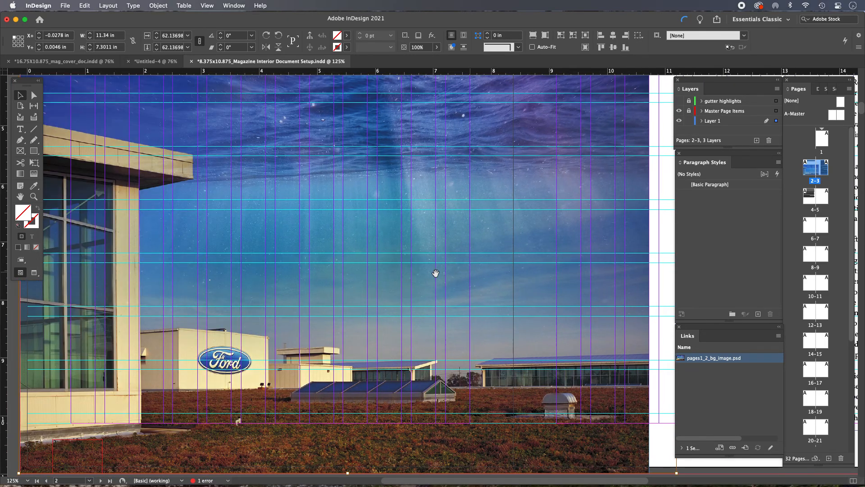
pyautogui.hscroll(-1, 483, 273)
pyautogui.scroll(4, 483, 272)
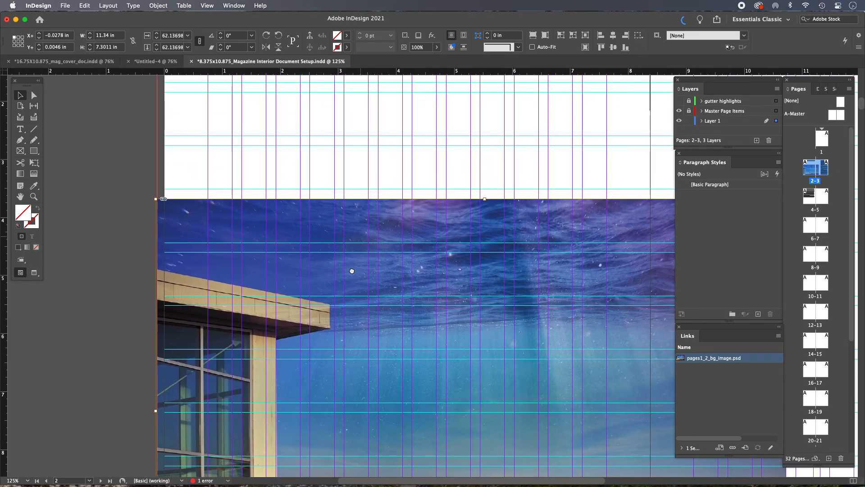
pyautogui.scroll(5, 281, 175)
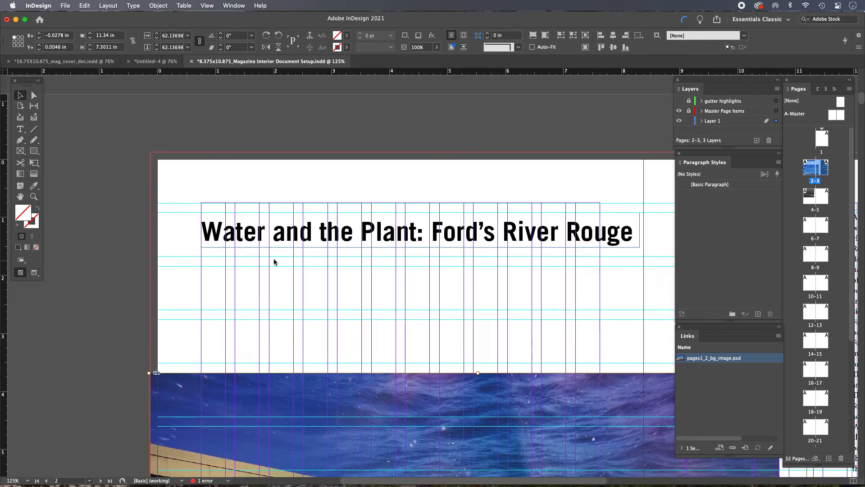
pyautogui.moveTo(299, 242); pyautogui.dragTo(360, 289)
pyautogui.scroll(-5, 323, 207)
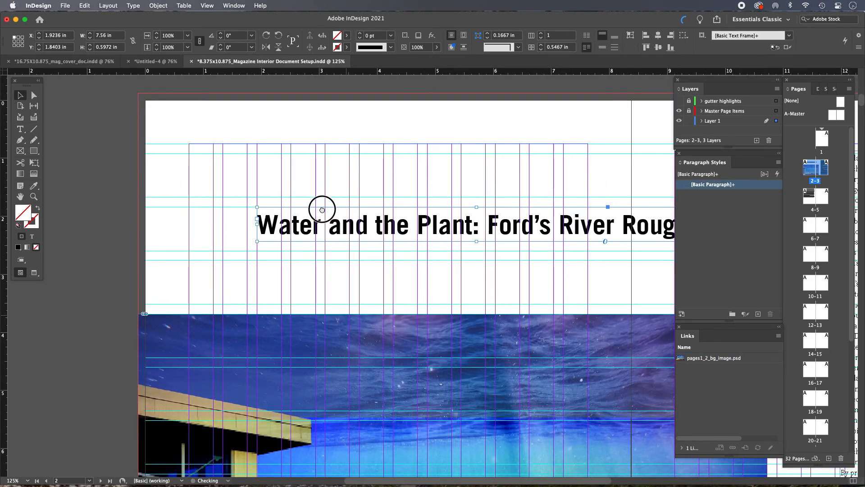
pyautogui.moveTo(316, 199); pyautogui.dragTo(328, 184)
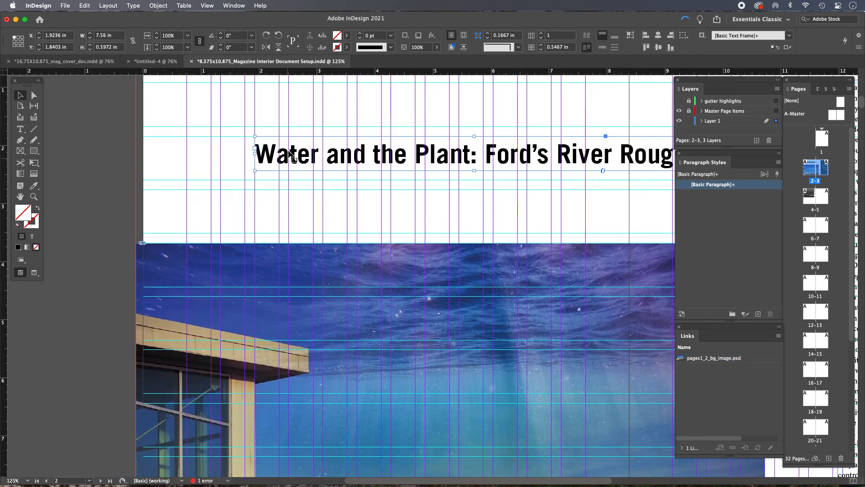
# Preview the spread without guides, nudge the title frame left to X about 1.88 in, and show the guides again
pyautogui.click(248, 154)
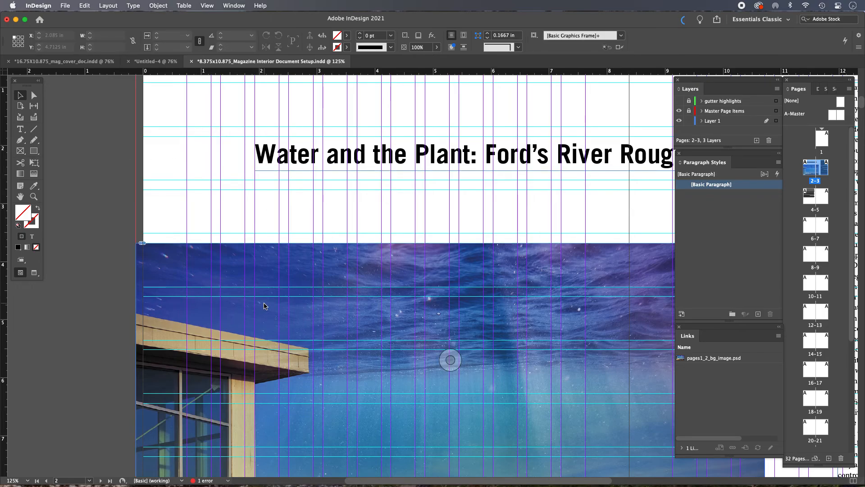
pyautogui.press('w')
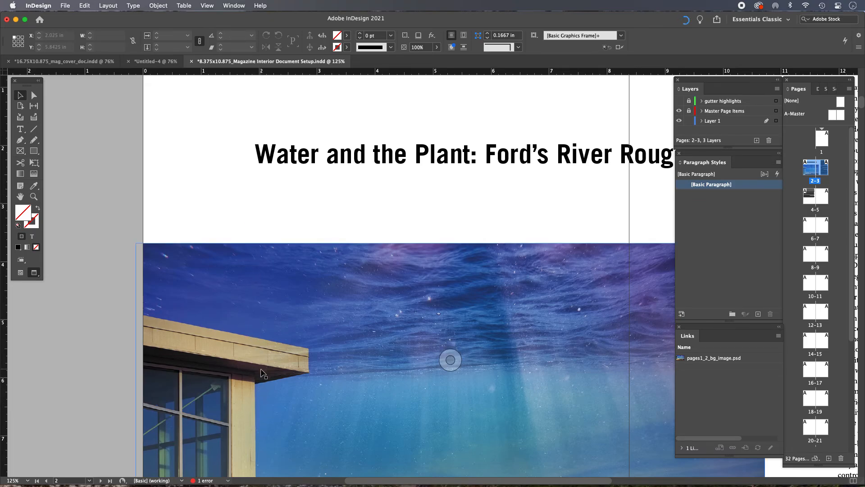
pyautogui.click(308, 161)
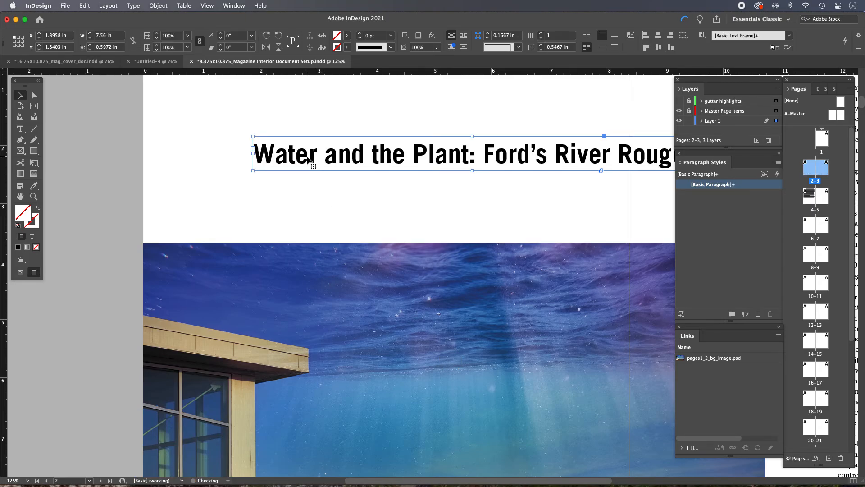
pyautogui.moveTo(308, 161); pyautogui.dragTo(305, 160)
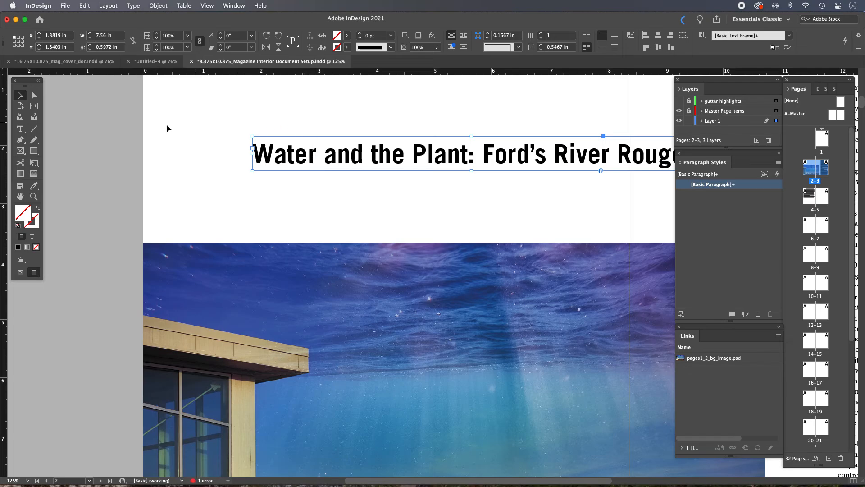
pyautogui.click(118, 123)
pyautogui.keyDown('alt'); pyautogui.keyDown('super'); pyautogui.click(378, 244); pyautogui.keyUp('super'); pyautogui.keyUp('alt')
pyautogui.moveTo(378, 244); pyautogui.dragTo(320, 188)
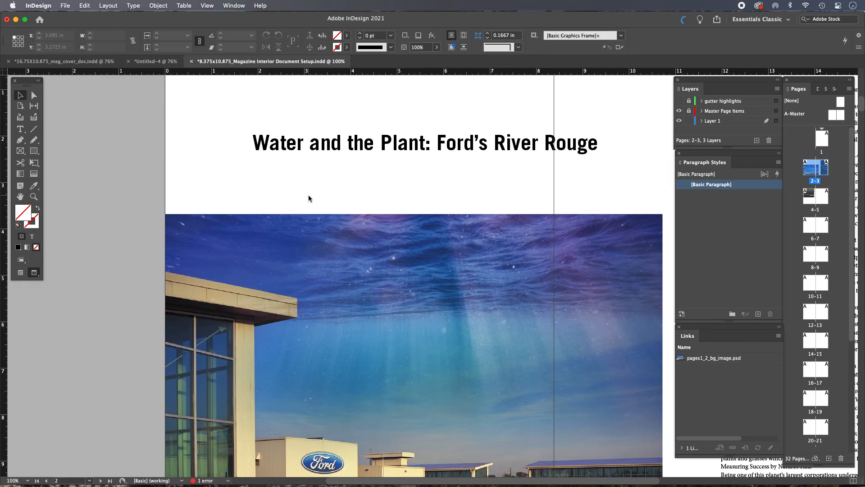
pyautogui.press('w')
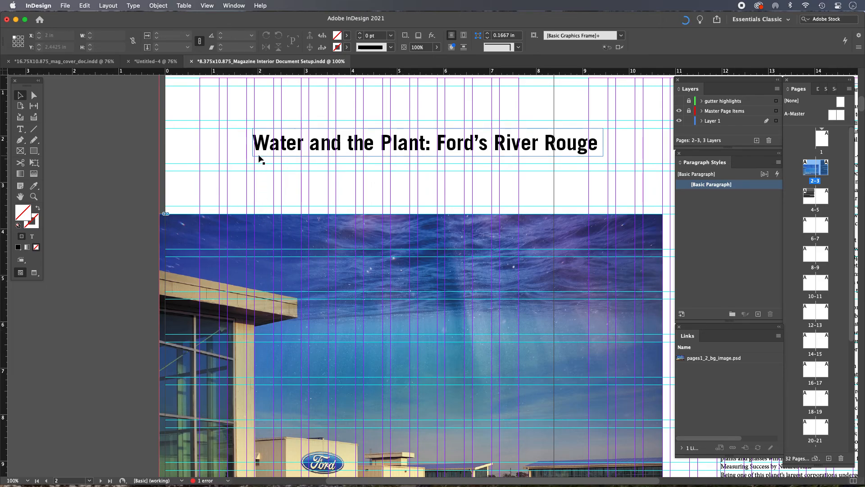
# Break the title onto a second line before "Ford's River Rouge" and resize its frame to about 4.36 × 1.67 in
pyautogui.press('space')
pyautogui.moveTo(329, 195); pyautogui.dragTo(280, 239)
pyautogui.click(371, 191)
pyautogui.doubleClick(372, 191)
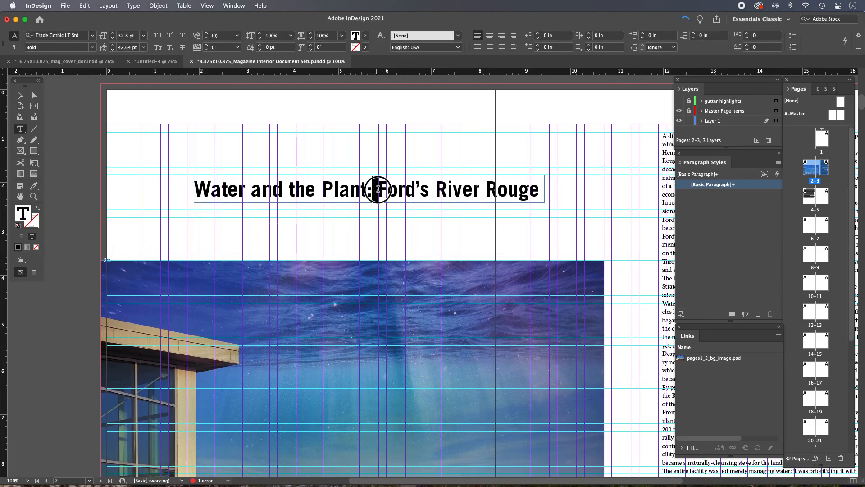
pyautogui.hotkey('shift', 'End')
pyautogui.press('BackSpace')
pyautogui.press('Escape')
pyautogui.moveTo(372, 208); pyautogui.dragTo(383, 251)
pyautogui.moveTo(545, 246); pyautogui.dragTo(396, 252)
# Tighten the leading of the title's second line, "Ford's River Rouge", to 36.64 pt
pyautogui.doubleClick(318, 230)
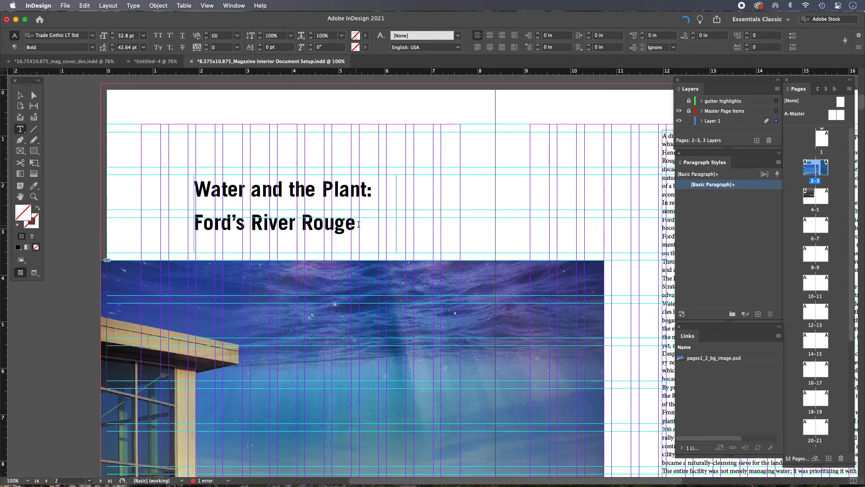
pyautogui.moveTo(357, 225); pyautogui.dragTo(174, 222)
pyautogui.scroll(1, 165, 220)
pyautogui.scroll(8, 165, 221)
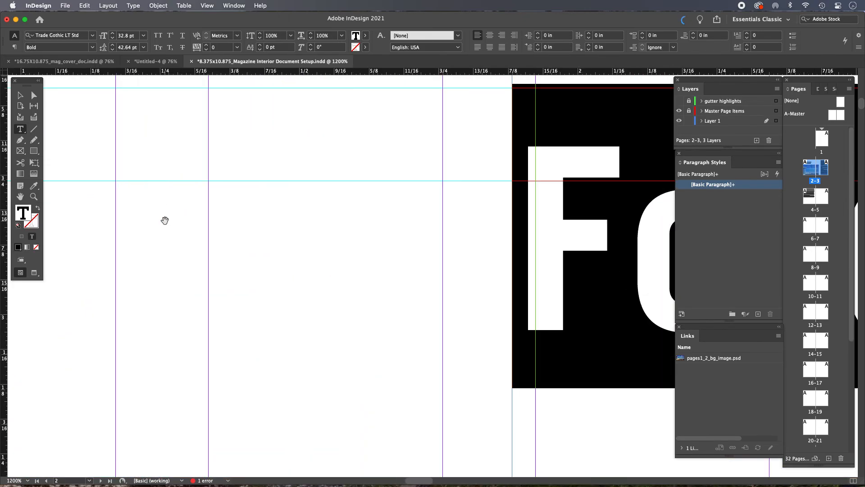
pyautogui.press('super+0')
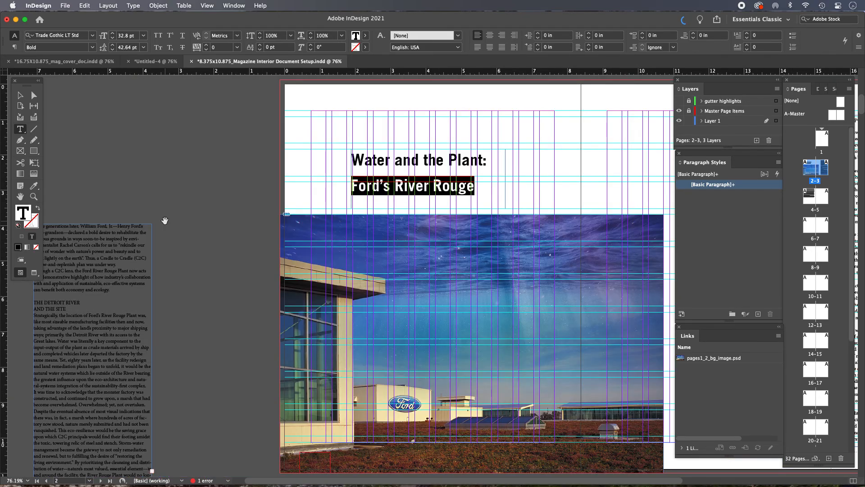
pyautogui.hotkey('alt', 'Up')
pyautogui.hotkey('alt', 'Up')
pyautogui.hotkey('alt', 'Up')
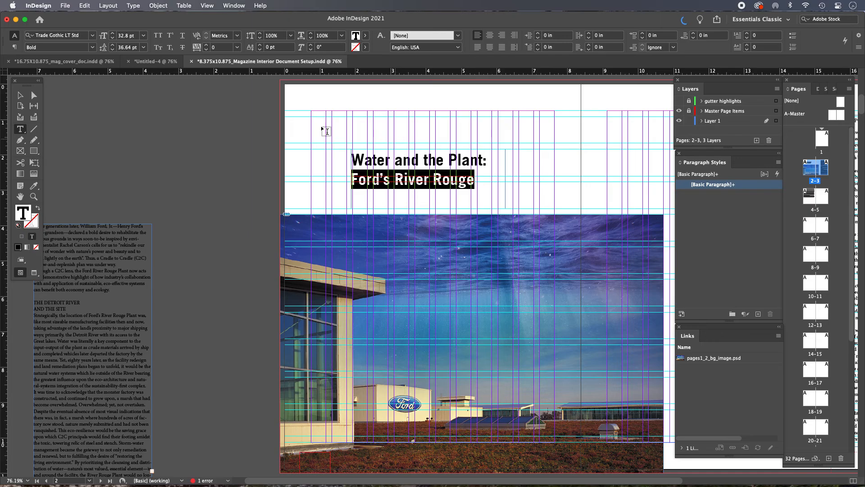
pyautogui.click(21, 96)
pyautogui.click(139, 118)
# Convert the whole title to uppercase and widen its frame to the spine, about 6.49 in wide
pyautogui.moveTo(315, 220); pyautogui.dragTo(272, 219)
pyautogui.hscroll(7, 272, 220)
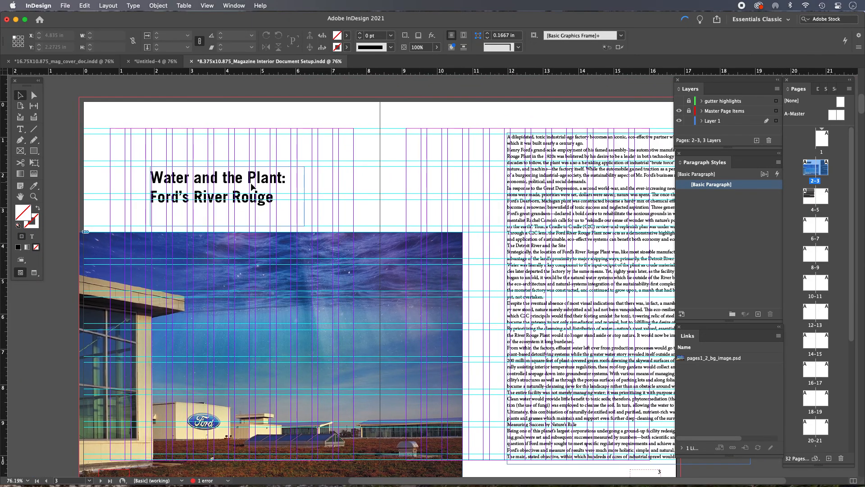
pyautogui.click(270, 198)
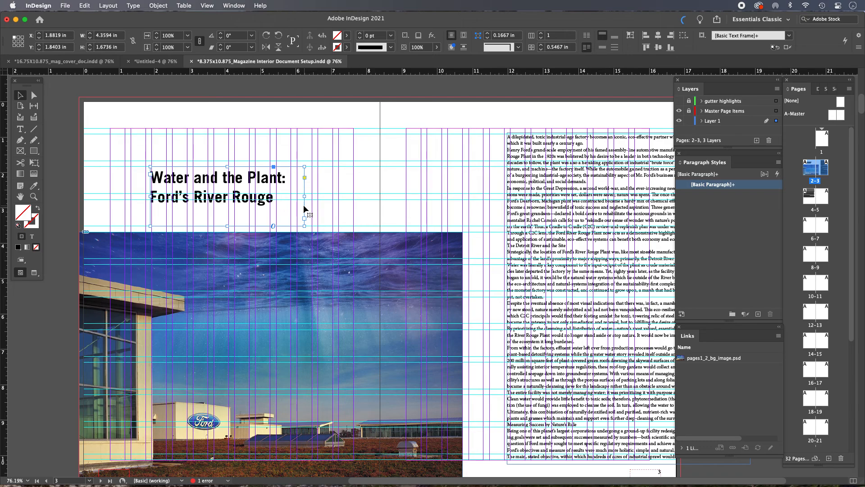
pyautogui.doubleClick(261, 202)
pyautogui.press('super+a')
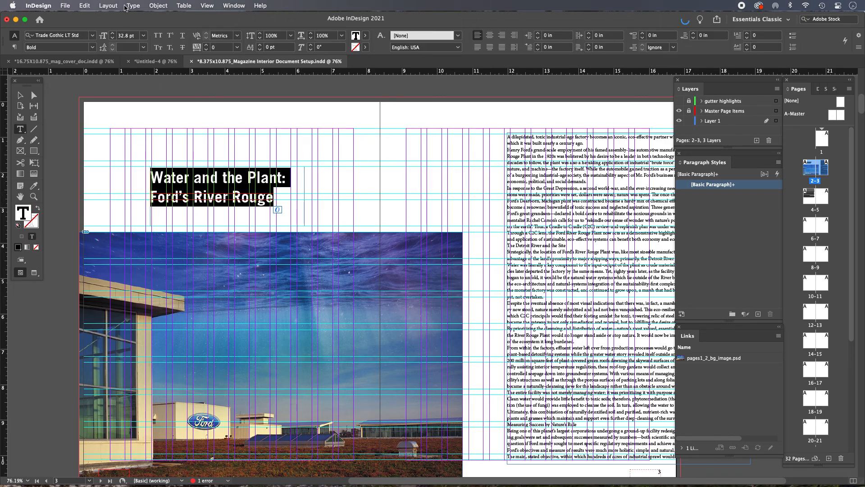
pyautogui.click(135, 6)
pyautogui.moveTo(154, 142)
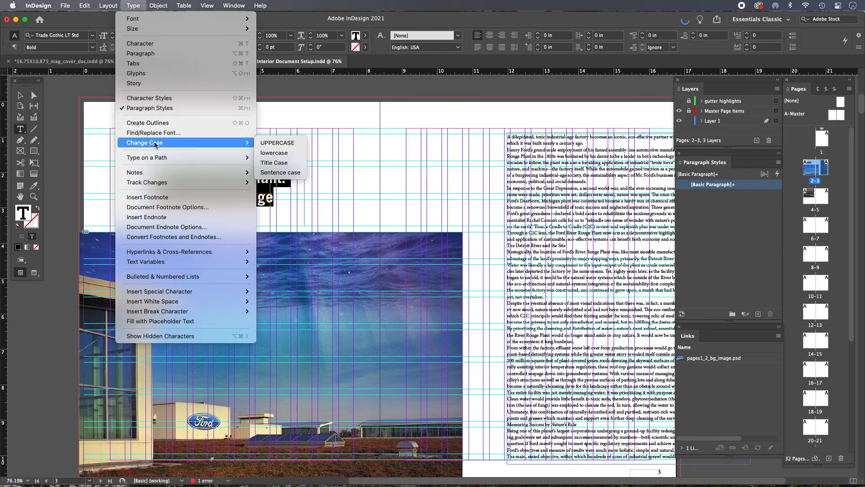
pyautogui.click(284, 142)
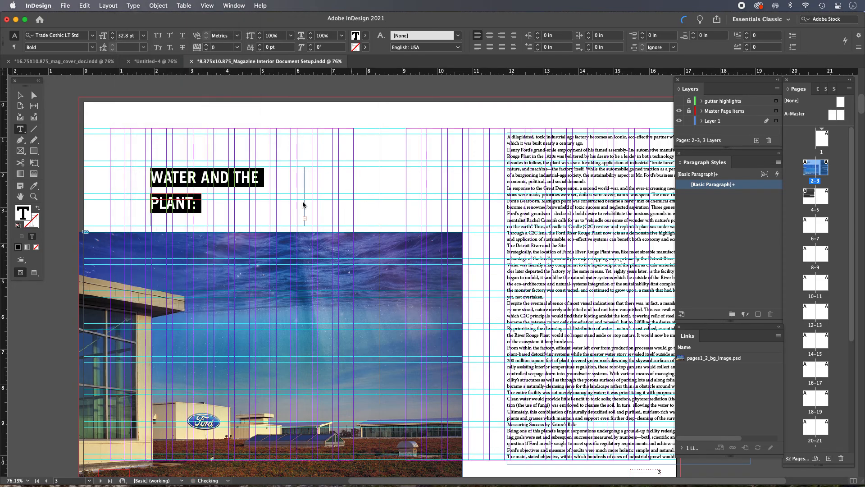
pyautogui.click(19, 94)
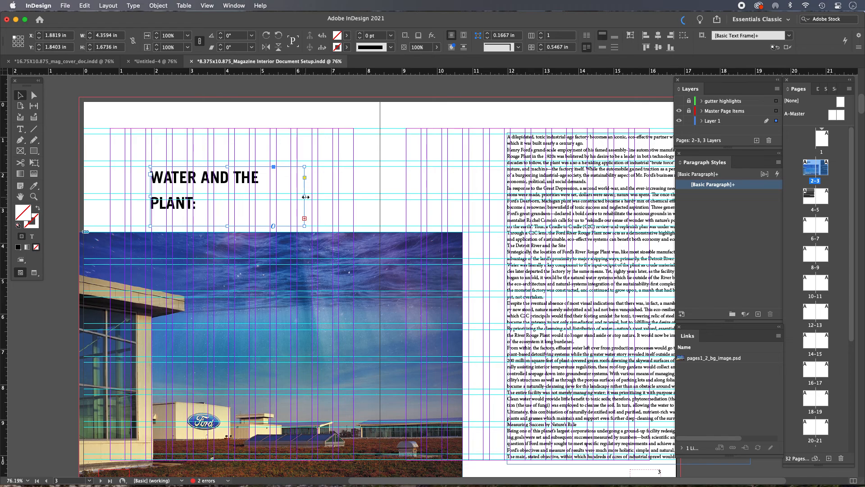
pyautogui.moveTo(305, 197); pyautogui.dragTo(380, 197)
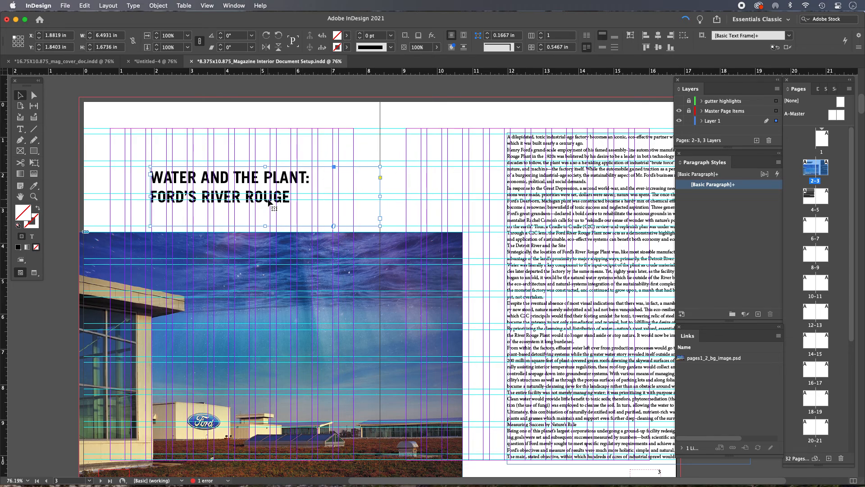
# Move the title frame down towards the background image's top edge, to Y about 2.70 in
pyautogui.moveTo(265, 196); pyautogui.dragTo(265, 222)
pyautogui.keyDown('super'); pyautogui.click(201, 216); pyautogui.keyUp('super')
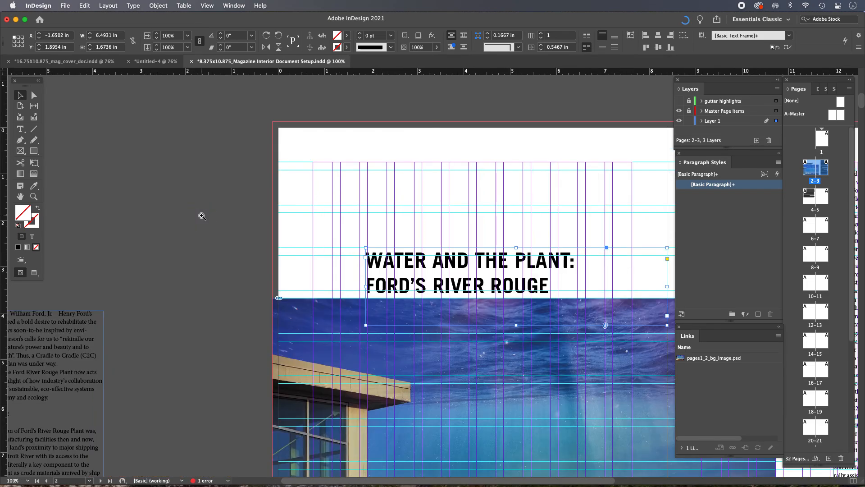
pyautogui.keyDown('super'); pyautogui.click(220, 216); pyautogui.keyUp('super')
pyautogui.moveTo(569, 311); pyautogui.dragTo(255, 248)
pyautogui.keyDown('super'); pyautogui.click(466, 303); pyautogui.keyUp('super')
pyautogui.moveTo(368, 273); pyautogui.dragTo(326, 210)
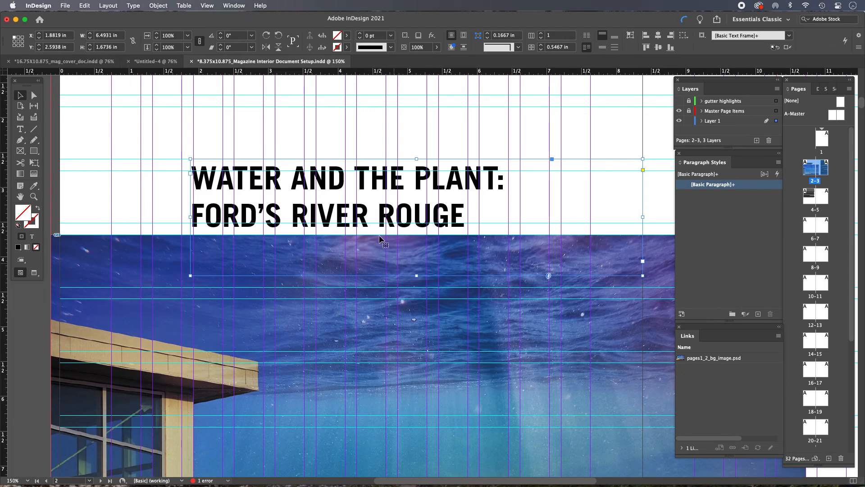
pyautogui.moveTo(384, 217); pyautogui.dragTo(385, 224)
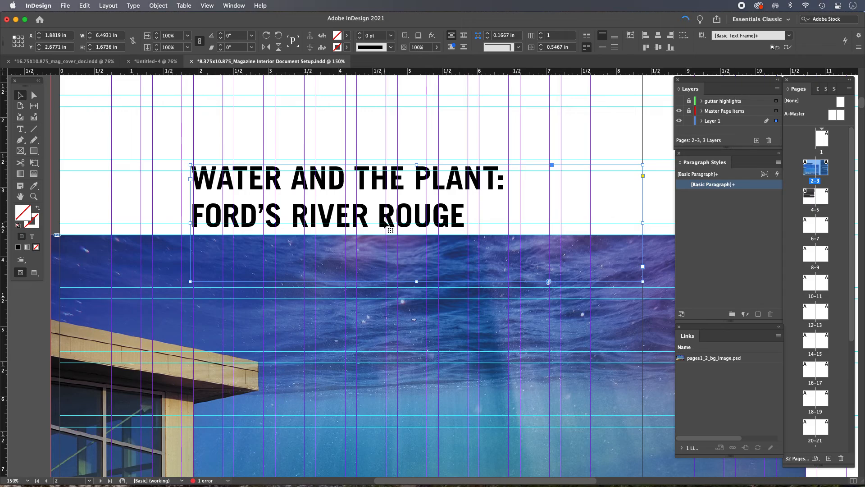
pyautogui.press('Down')
pyautogui.press('Down')
# Fine-tune the title frame slightly upward to Y about 2.69 in
pyautogui.press('super+space')
pyautogui.moveTo(195, 209); pyautogui.dragTo(228, 233)
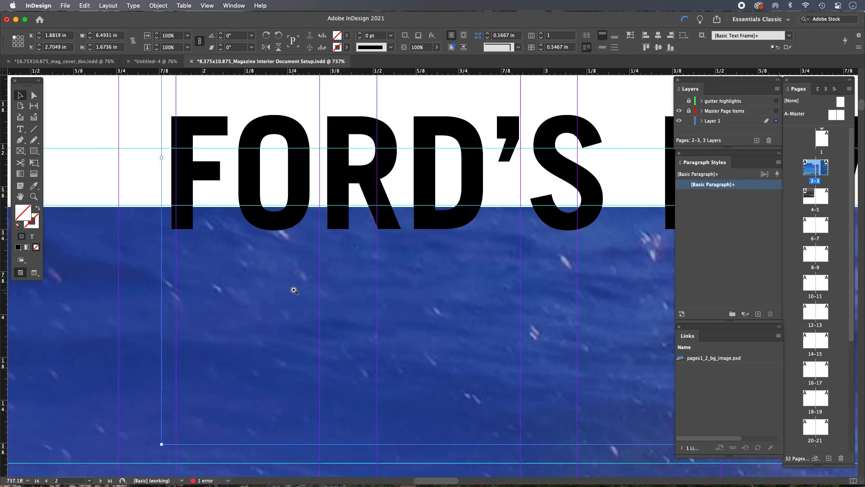
pyautogui.click(286, 223)
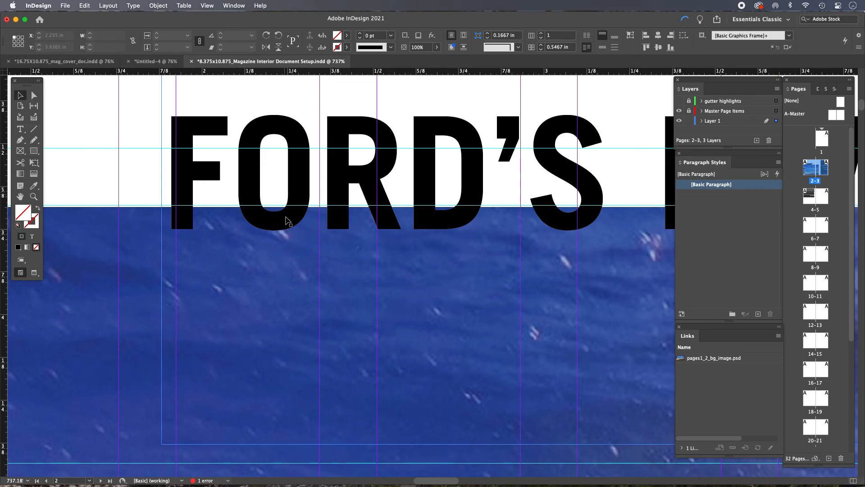
pyautogui.moveTo(285, 224)
pyautogui.mouseDown()
pyautogui.moveTo(286, 236)
pyautogui.moveTo(287, 221)
pyautogui.mouseUp()
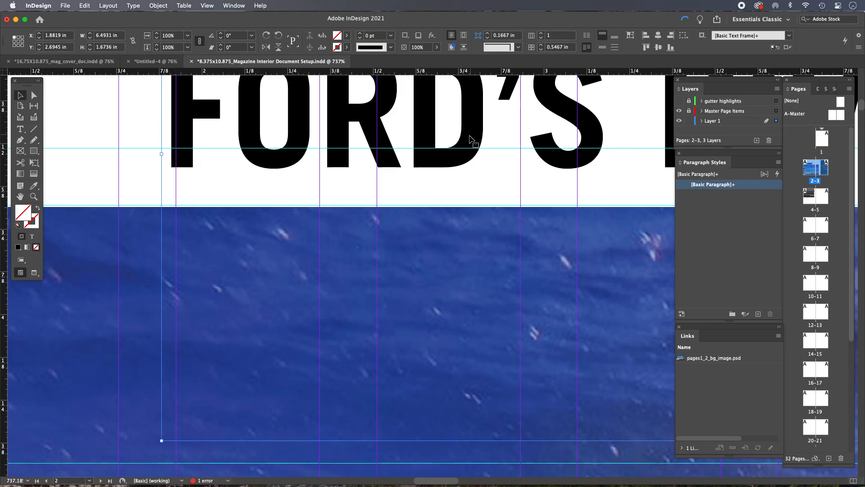
# Turn off baseline grid alignment for both lines of the title
pyautogui.doubleClick(293, 135)
pyautogui.press('super+a')
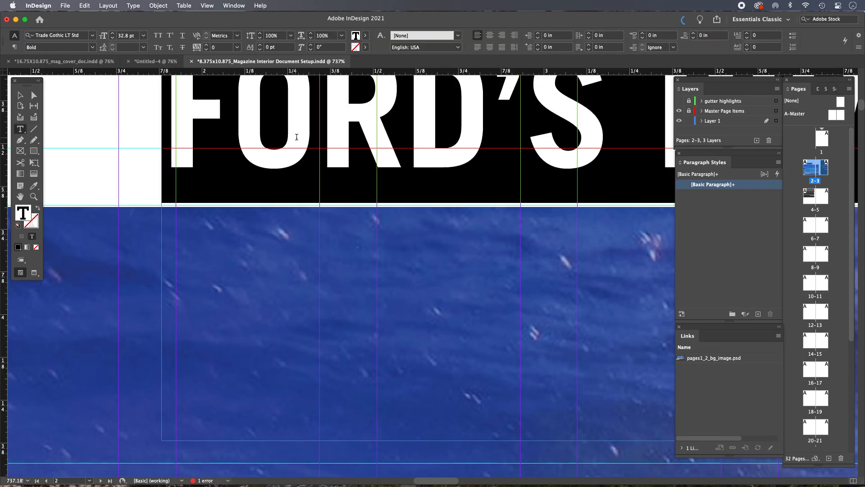
pyautogui.click(15, 47)
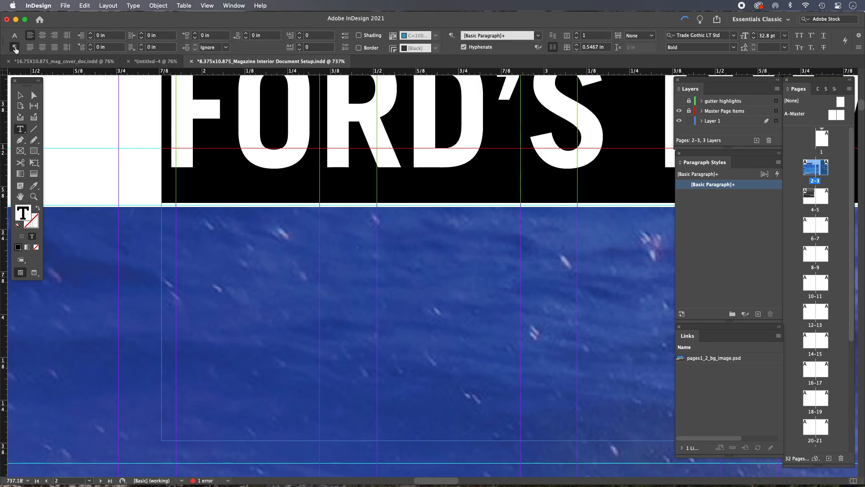
pyautogui.click(553, 38)
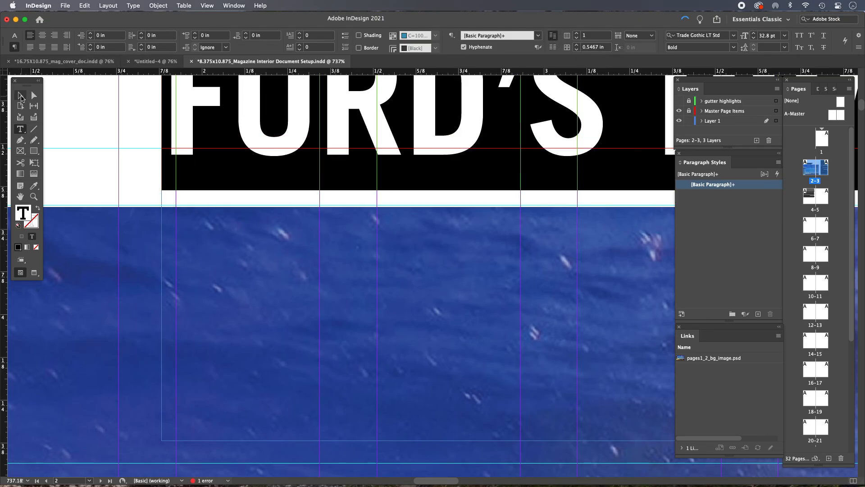
# Move the title frame down to Y about 2.85 in so the second line rests on the background image's top edge
pyautogui.click(21, 96)
pyautogui.moveTo(301, 109); pyautogui.dragTo(307, 164)
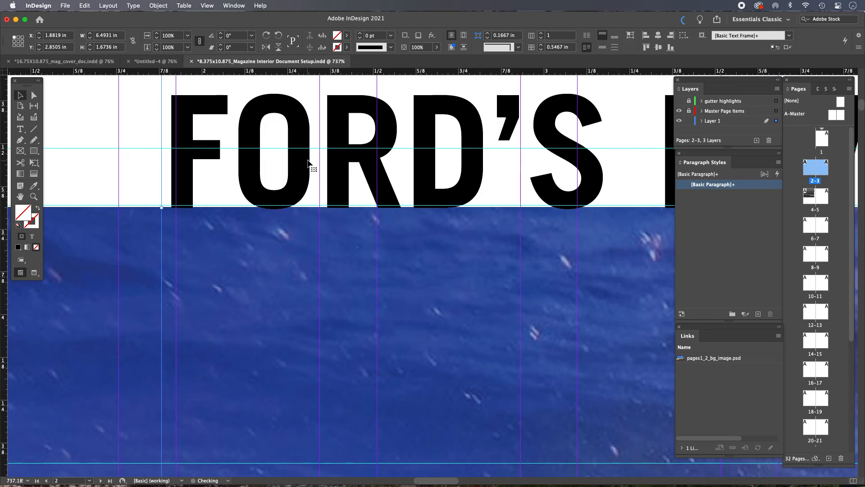
pyautogui.keyDown('alt'); pyautogui.keyDown('super'); pyautogui.click(417, 253); pyautogui.keyUp('super'); pyautogui.keyUp('alt')
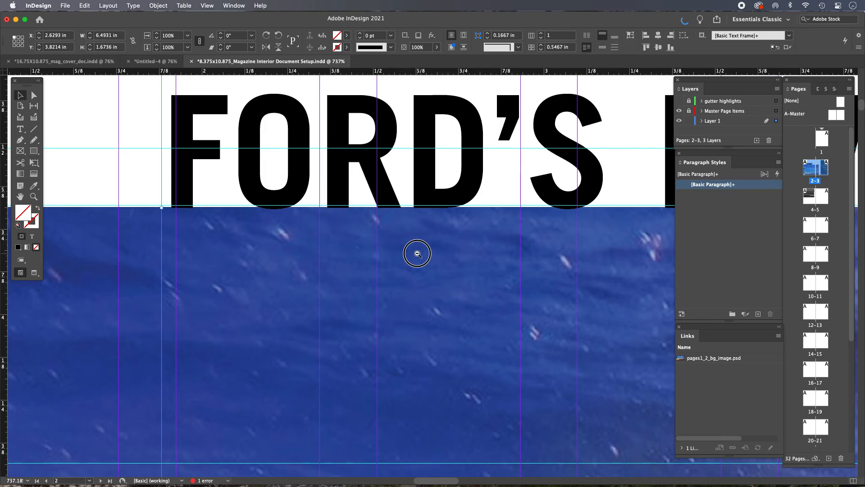
pyautogui.keyDown('alt'); pyautogui.keyDown('super'); pyautogui.click(419, 253); pyautogui.keyUp('super'); pyautogui.keyUp('alt')
pyautogui.moveTo(550, 257); pyautogui.dragTo(242, 233)
pyautogui.moveTo(518, 244); pyautogui.dragTo(458, 244)
pyautogui.click(316, 310)
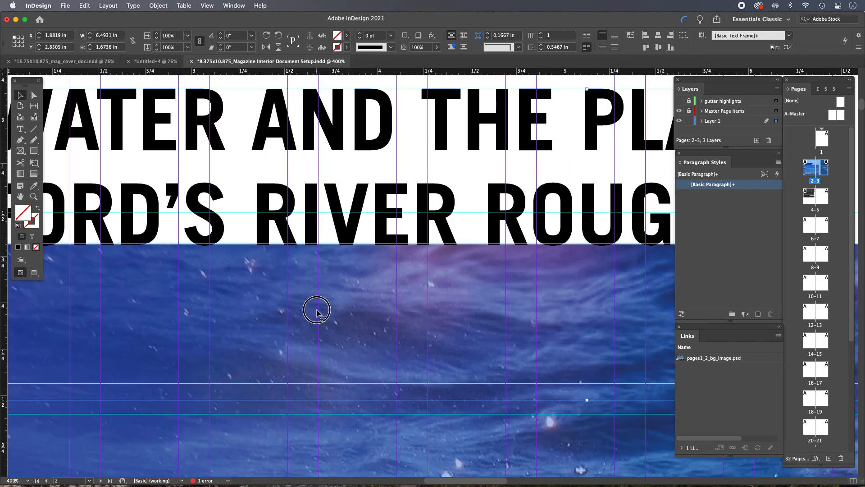
pyautogui.keyDown('alt'); pyautogui.keyDown('super'); pyautogui.click(347, 308); pyautogui.keyUp('super'); pyautogui.keyUp('alt')
pyautogui.keyDown('alt'); pyautogui.keyDown('super'); pyautogui.click(348, 308); pyautogui.keyUp('super'); pyautogui.keyUp('alt')
# Nudge the background image content up inside its frame to a Y offset of about -0.009 in, closing the gap at the frame's top edge
pyautogui.click(155, 261)
pyautogui.click(264, 257)
pyautogui.moveTo(448, 257); pyautogui.dragTo(260, 293)
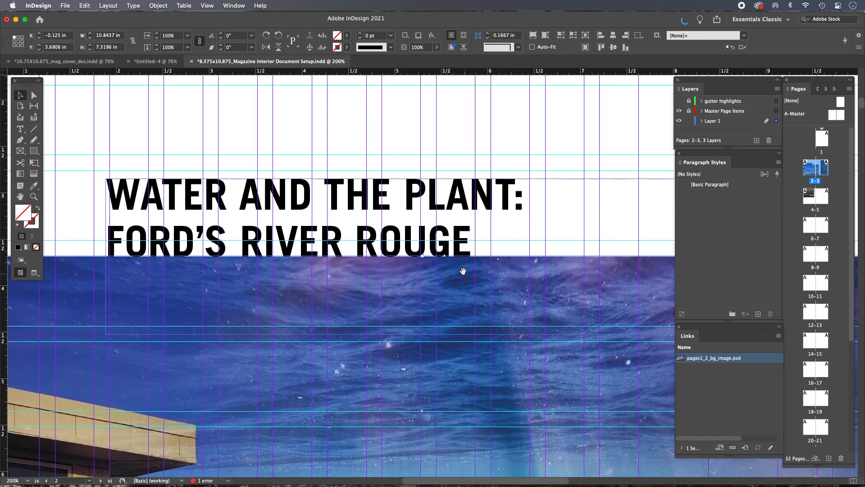
pyautogui.moveTo(407, 248); pyautogui.dragTo(499, 311)
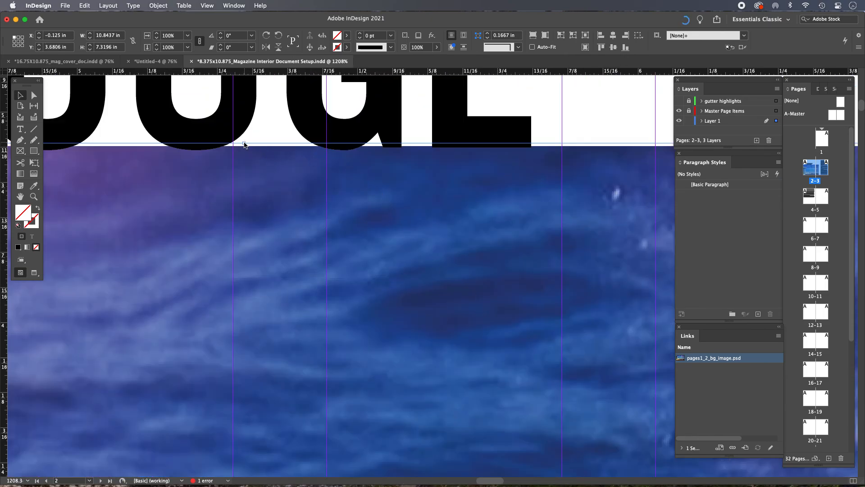
pyautogui.moveTo(243, 143); pyautogui.dragTo(246, 143)
pyautogui.click(434, 305)
pyautogui.press('Up')
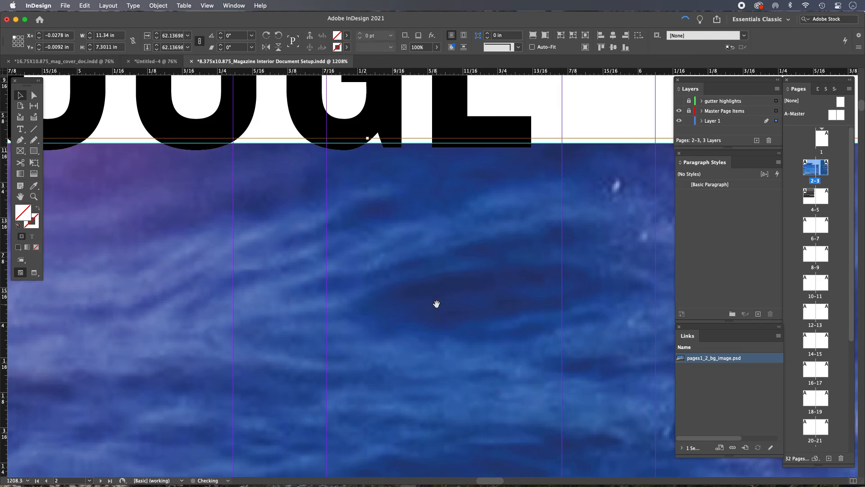
pyautogui.press('Down')
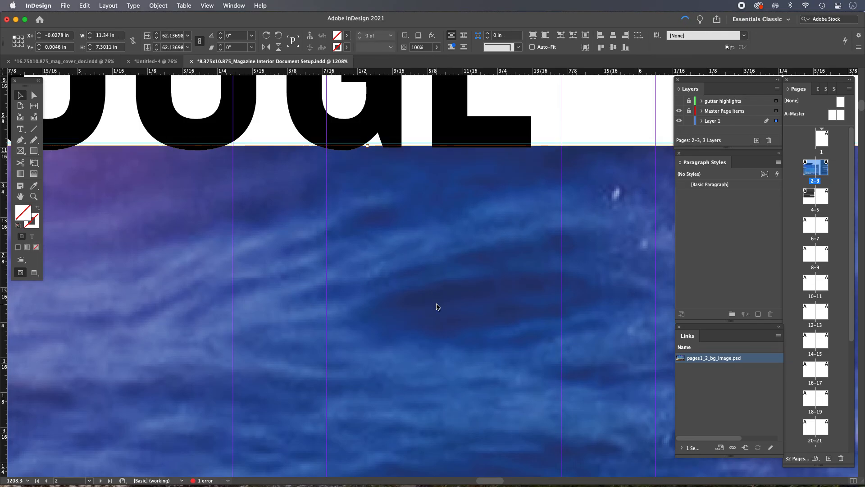
pyautogui.press('Up')
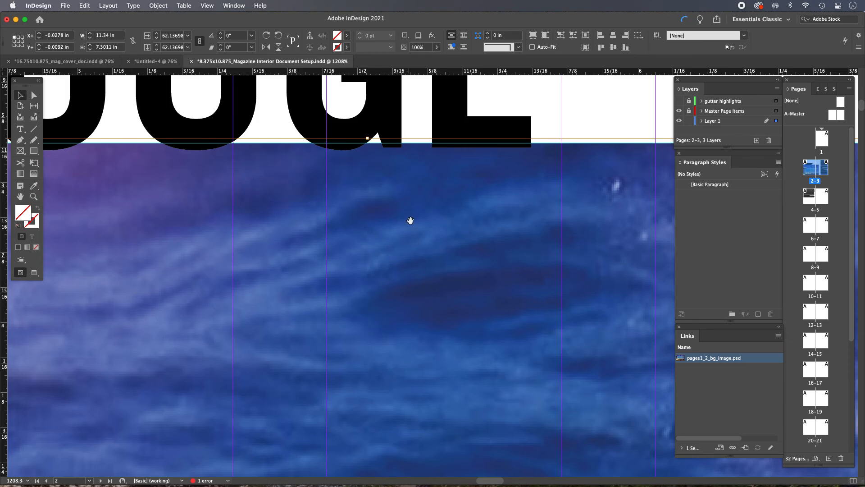
# Return the background image content to a Y offset of 0 in inside its frame and deselect it
pyautogui.moveTo(411, 216); pyautogui.dragTo(413, 221)
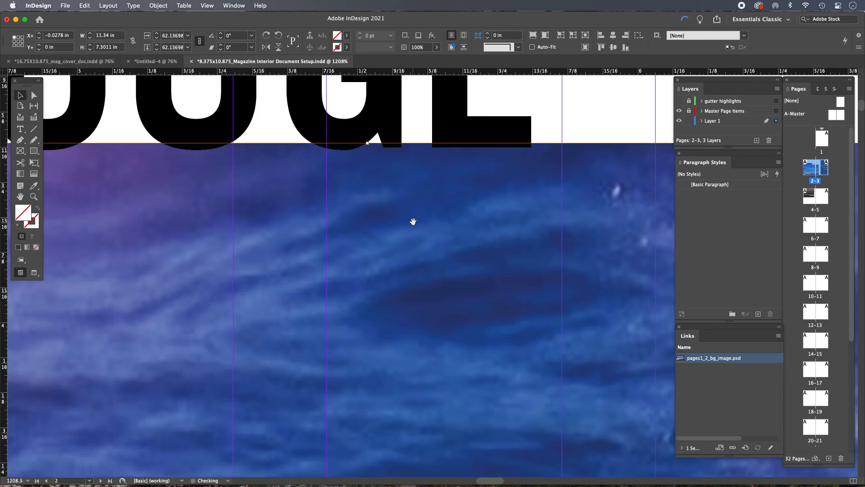
pyautogui.keyDown('alt'); pyautogui.click(354, 227); pyautogui.keyUp('alt')
pyautogui.keyDown('alt'); pyautogui.click(421, 242); pyautogui.keyUp('alt')
pyautogui.keyDown('alt'); pyautogui.click(423, 243); pyautogui.keyUp('alt')
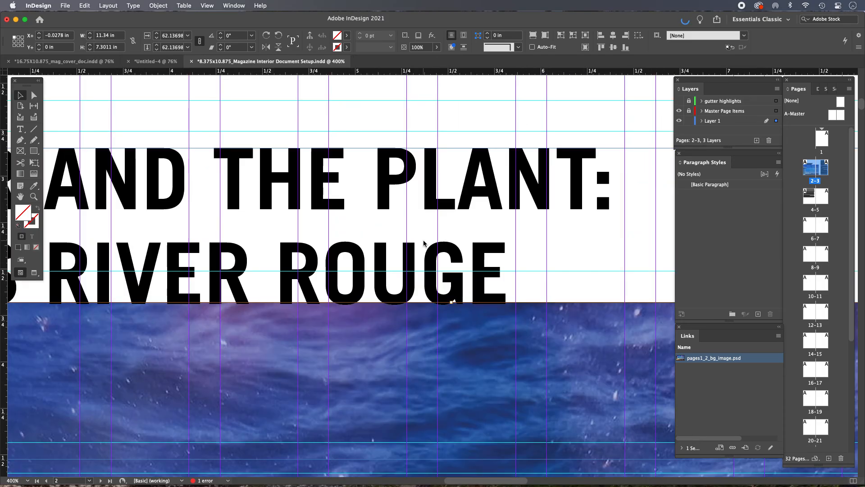
pyautogui.keyDown('alt'); pyautogui.click(401, 244); pyautogui.keyUp('alt')
pyautogui.keyDown('alt'); pyautogui.click(395, 256); pyautogui.keyUp('alt')
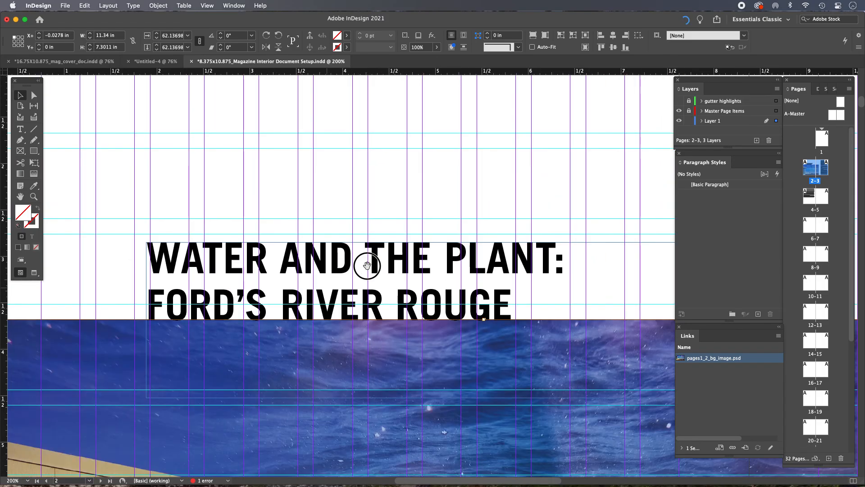
pyautogui.moveTo(347, 274); pyautogui.dragTo(488, 191)
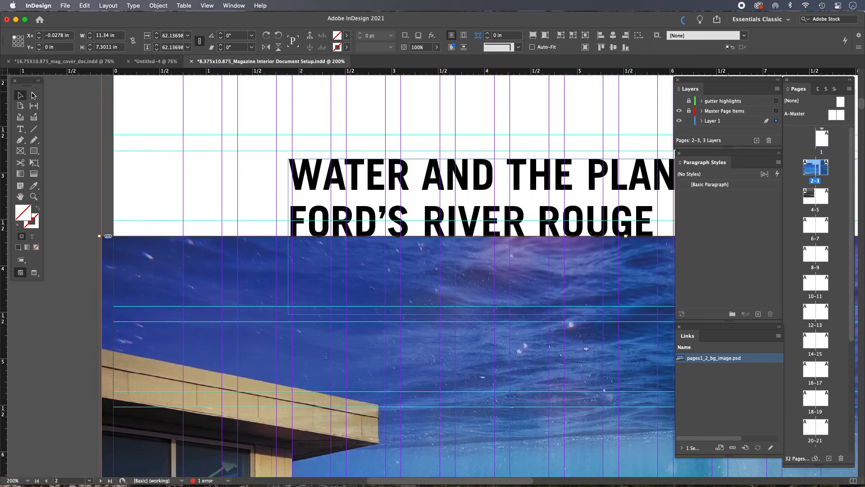
pyautogui.click(22, 95)
pyautogui.click(210, 196)
pyautogui.moveTo(511, 227); pyautogui.dragTo(395, 227)
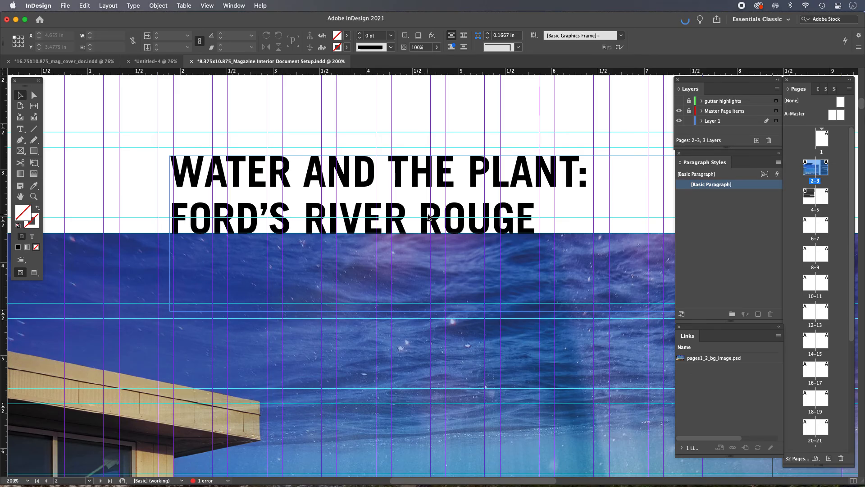
pyautogui.keyDown('alt'); pyautogui.keyDown('super'); pyautogui.doubleClick(396, 219); pyautogui.keyUp('super'); pyautogui.keyUp('alt')
pyautogui.moveTo(470, 305); pyautogui.dragTo(314, 180)
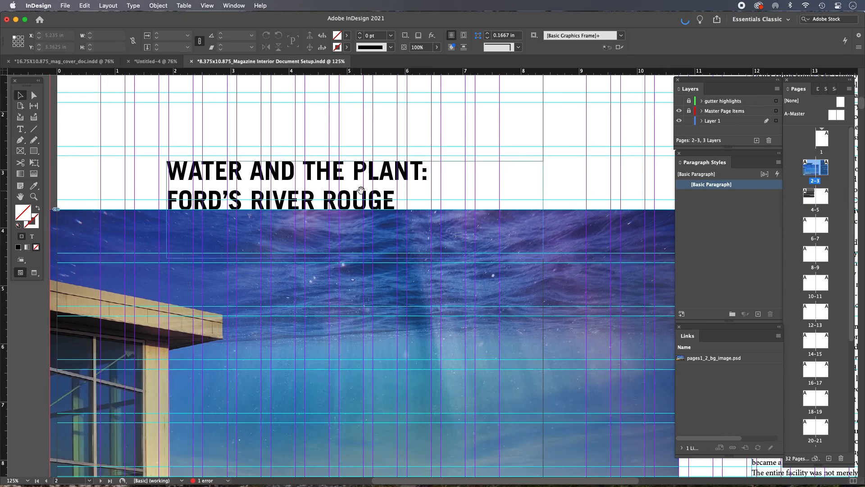
# Tighten the leading of the two title lines
pyautogui.click(392, 206)
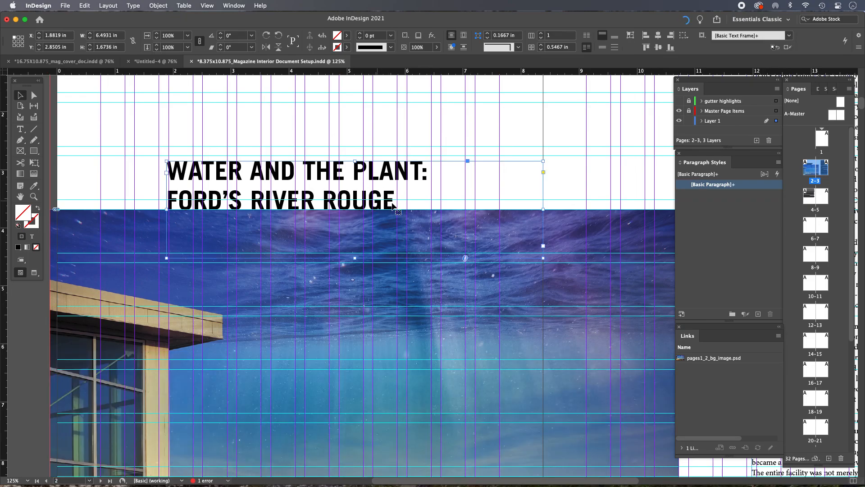
pyautogui.doubleClick(387, 199)
pyautogui.moveTo(394, 198); pyautogui.dragTo(100, 178)
pyautogui.hotkey('alt', 'Up')
pyautogui.hotkey('alt', 'Up')
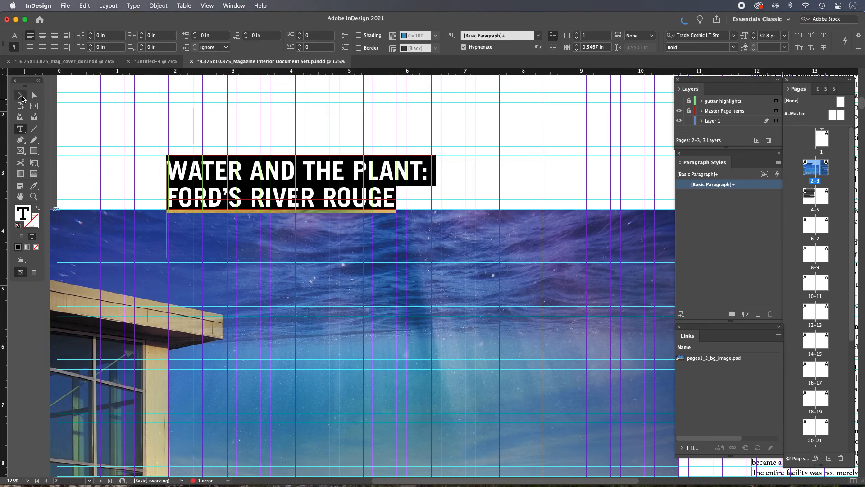
pyautogui.click(23, 97)
# Move the title frame down to Y about 2.90 in so the second line rests on the background image's top edge
pyautogui.moveTo(198, 177); pyautogui.dragTo(313, 271)
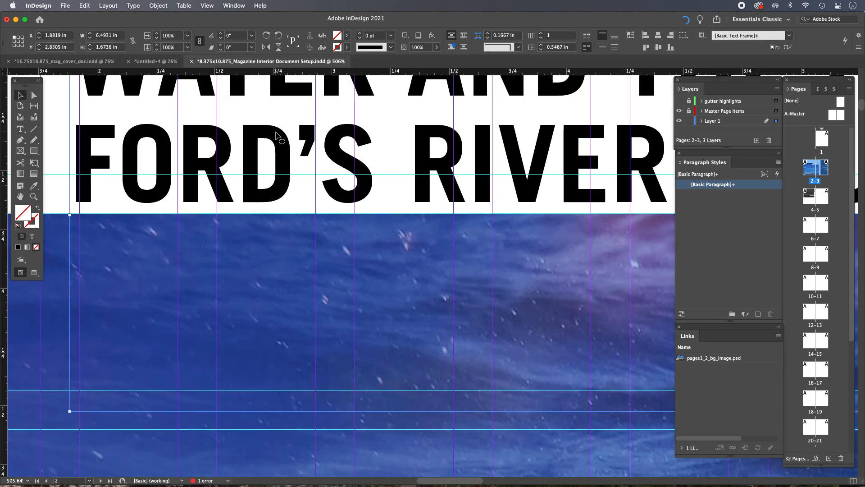
pyautogui.moveTo(276, 134); pyautogui.dragTo(279, 146)
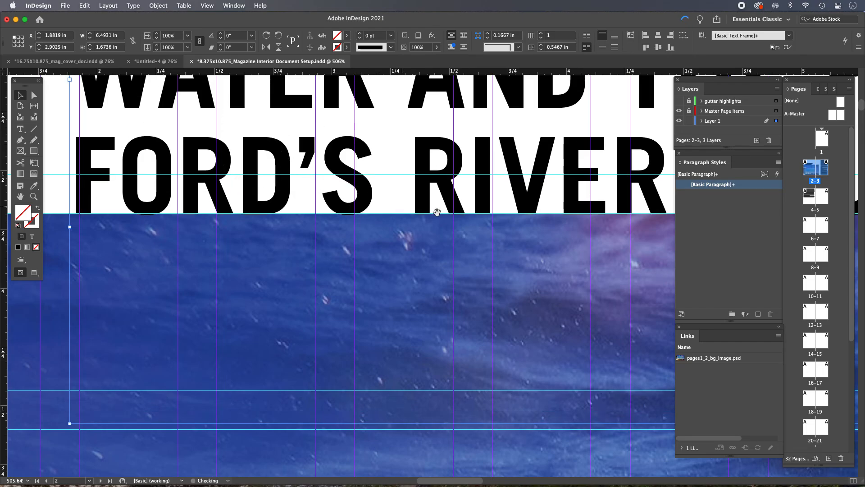
pyautogui.keyDown('alt'); pyautogui.keyDown('super'); pyautogui.click(439, 212); pyautogui.keyUp('super'); pyautogui.keyUp('alt')
pyautogui.keyDown('alt'); pyautogui.keyDown('super'); pyautogui.click(440, 212); pyautogui.keyUp('super'); pyautogui.keyUp('alt')
pyautogui.keyDown('alt'); pyautogui.keyDown('super'); pyautogui.click(441, 213); pyautogui.keyUp('super'); pyautogui.keyUp('alt')
pyautogui.keyDown('alt'); pyautogui.keyDown('super'); pyautogui.click(446, 215); pyautogui.keyUp('super'); pyautogui.keyUp('alt')
pyautogui.keyDown('alt'); pyautogui.keyDown('super'); pyautogui.click(448, 216); pyautogui.keyUp('super'); pyautogui.keyUp('alt')
pyautogui.moveTo(474, 340); pyautogui.dragTo(391, 201)
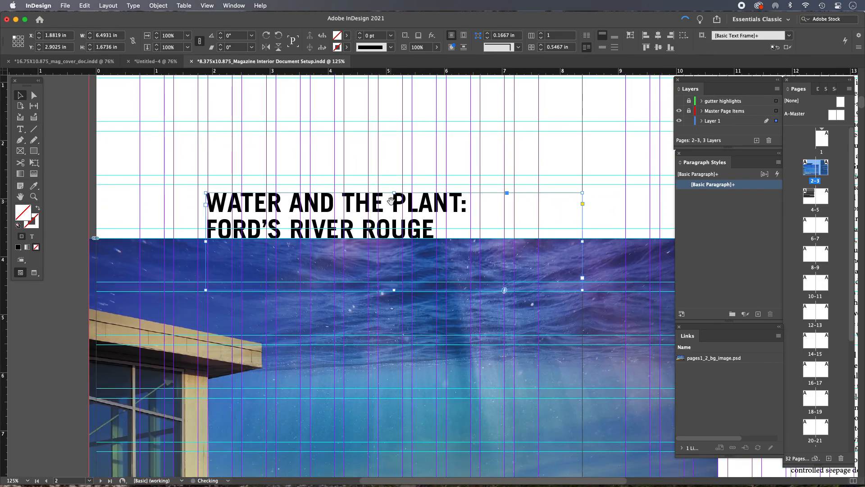
# Shrink the title frame around its text to about 4.60 in wide and 1.10 in high
pyautogui.moveTo(583, 292); pyautogui.dragTo(473, 257)
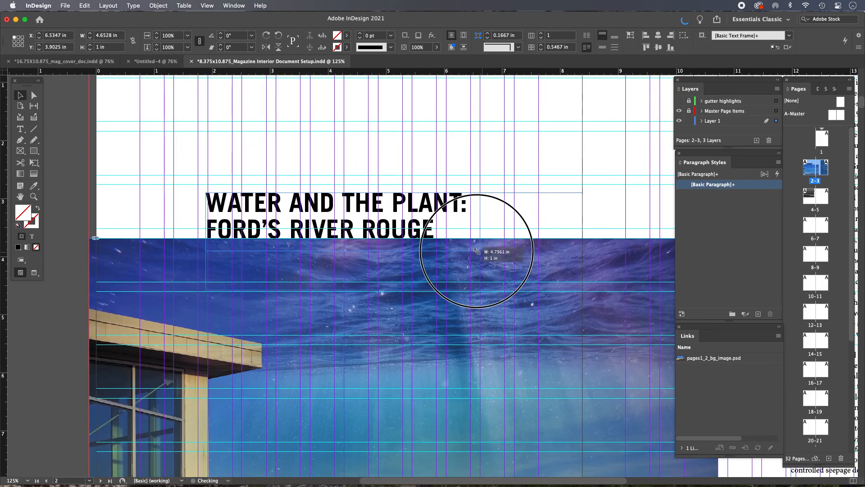
pyautogui.keyDown('alt'); pyautogui.keyDown('super'); pyautogui.click(401, 281); pyautogui.keyUp('super'); pyautogui.keyUp('alt')
pyautogui.moveTo(357, 264); pyautogui.dragTo(415, 179)
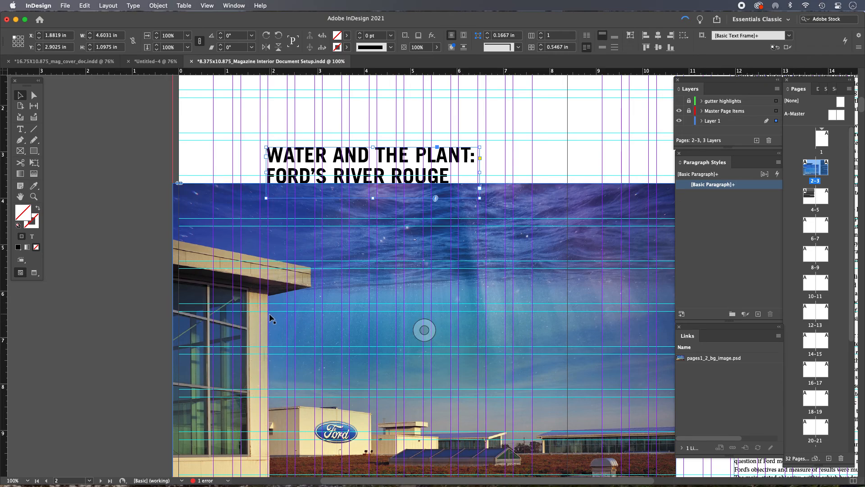
pyautogui.hscroll(6, 414, 173)
pyautogui.scroll(3, 414, 173)
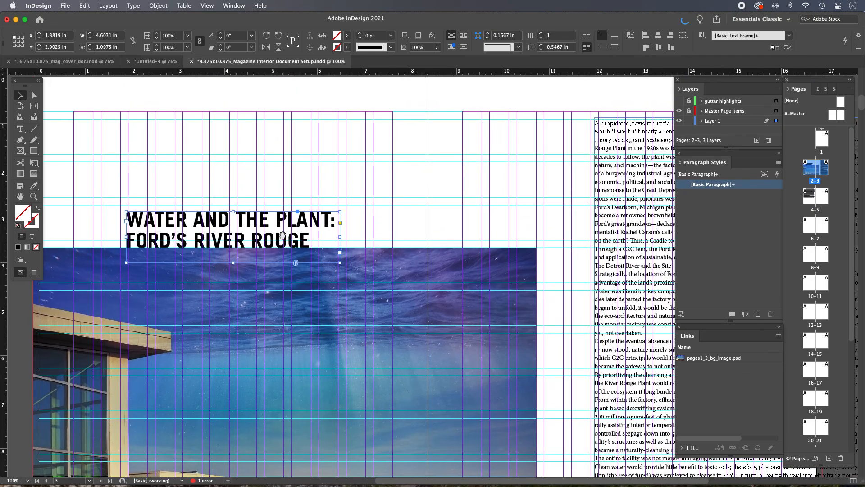
# Scale the title and its frame up to about 6.06 by 1.44 in and rest its second line on the image's top edge
pyautogui.moveTo(341, 211); pyautogui.dragTo(394, 195)
pyautogui.moveTo(218, 232); pyautogui.dragTo(268, 202)
pyautogui.moveTo(132, 141); pyautogui.dragTo(307, 360)
pyautogui.moveTo(411, 151); pyautogui.dragTo(414, 156)
pyautogui.keyDown('alt'); pyautogui.keyDown('super'); pyautogui.click(497, 251); pyautogui.keyUp('super'); pyautogui.keyUp('alt')
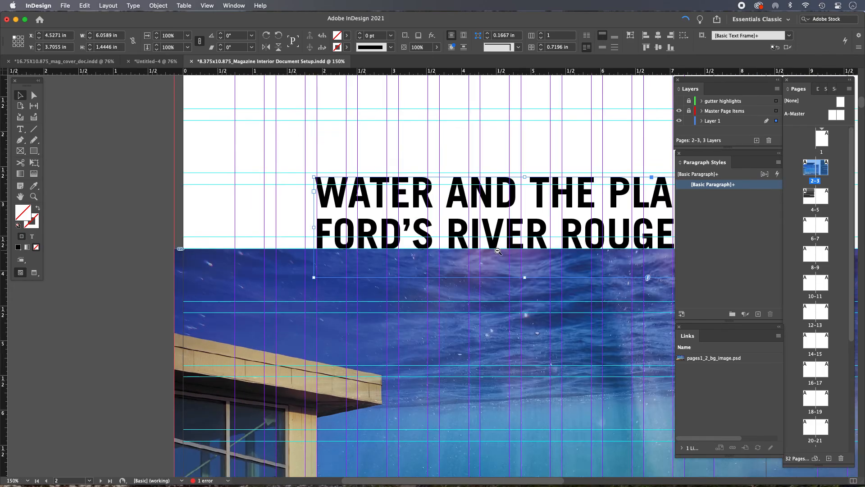
pyautogui.keyDown('alt'); pyautogui.keyDown('super'); pyautogui.click(498, 251); pyautogui.keyUp('super'); pyautogui.keyUp('alt')
pyautogui.keyDown('alt'); pyautogui.keyDown('super'); pyautogui.click(498, 251); pyautogui.keyUp('super'); pyautogui.keyUp('alt')
pyautogui.click(139, 160)
pyautogui.moveTo(382, 216); pyautogui.dragTo(329, 139)
# Recolour both title lines with a dark blue sampled from the background image using the Eyedropper
pyautogui.doubleClick(432, 218)
pyautogui.moveTo(432, 218); pyautogui.dragTo(170, 177)
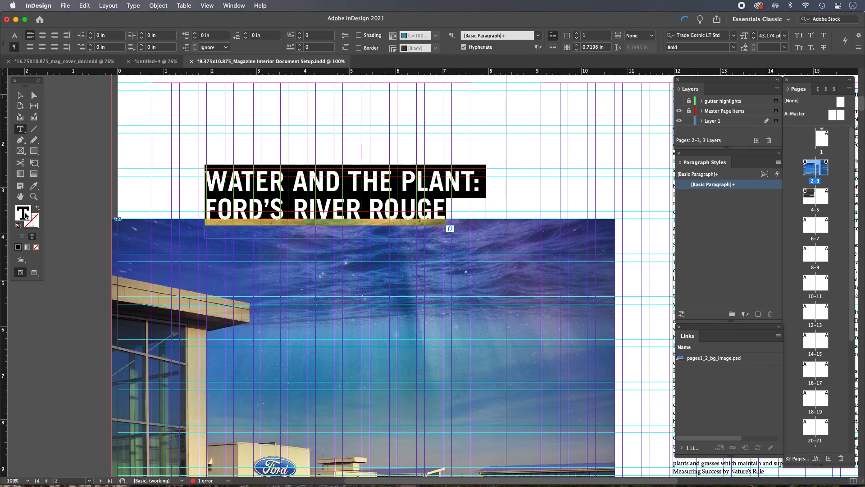
pyautogui.click(33, 188)
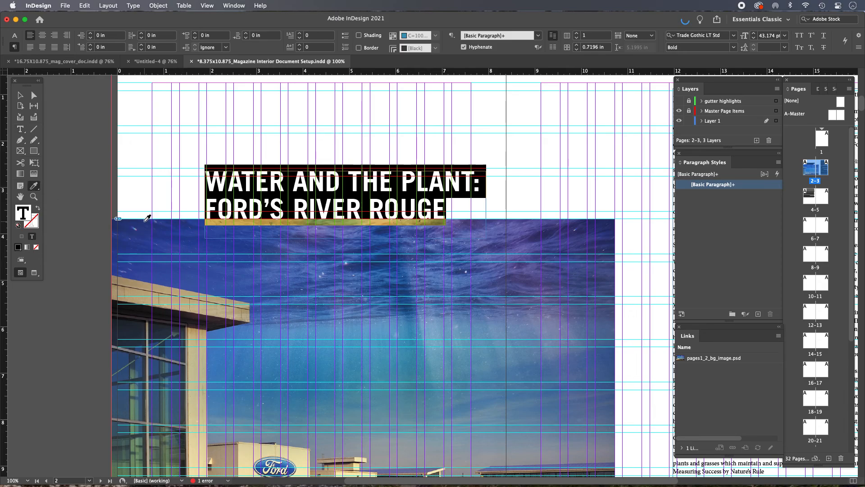
pyautogui.click(148, 218)
pyautogui.press('Escape')
pyautogui.click(54, 103)
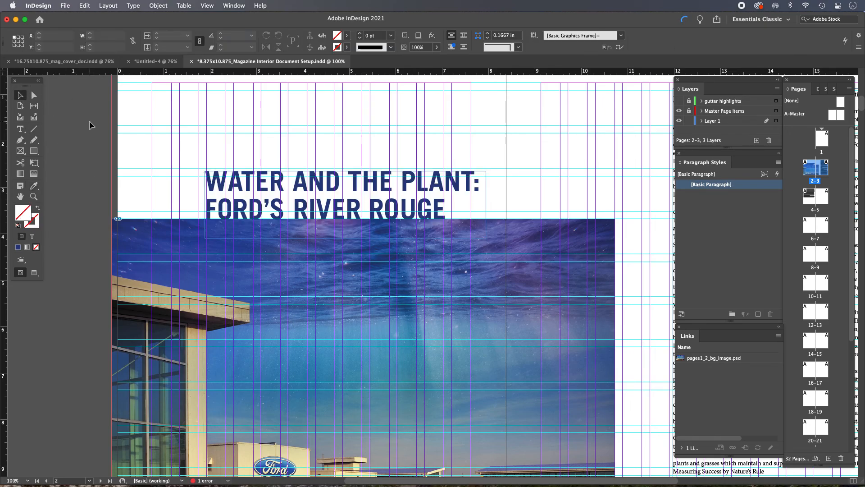
# Preview the whole spread on pages 2-3 without guides and frames to check the title's colour and placement
pyautogui.press('w')
pyautogui.press('super+minus')
pyautogui.press('super+minus')
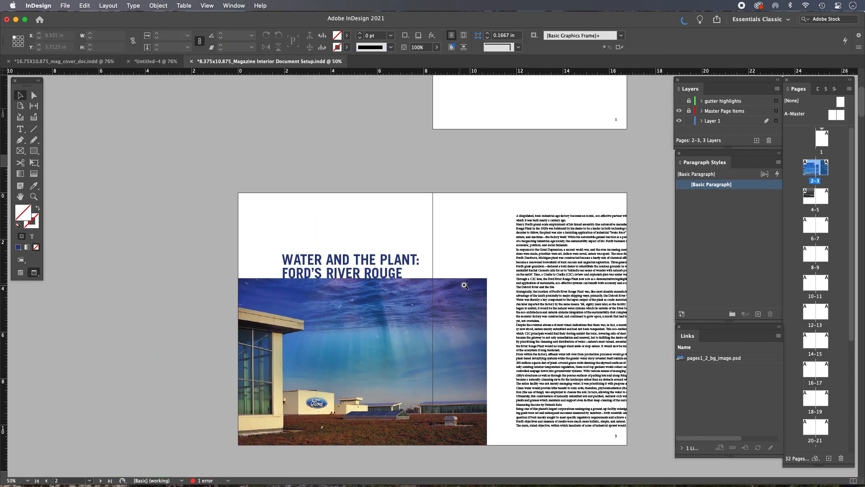
pyautogui.scroll(-3, 463, 285)
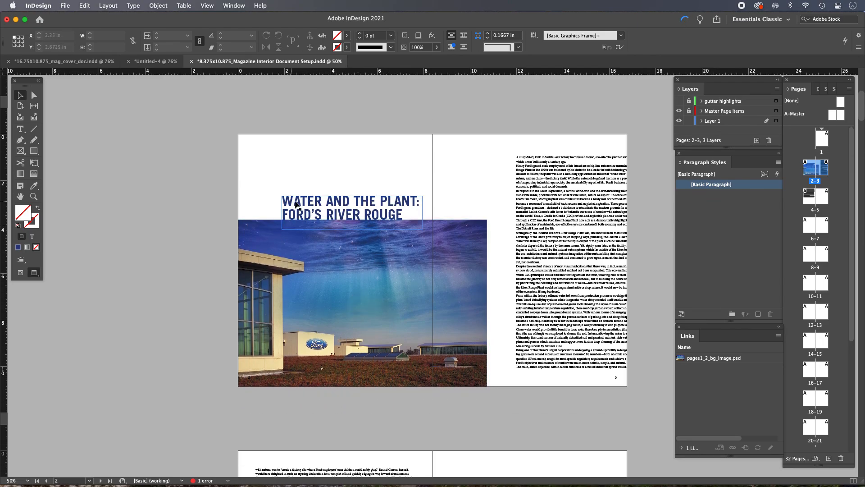
pyautogui.scroll(1, 288, 265)
pyautogui.click(160, 266)
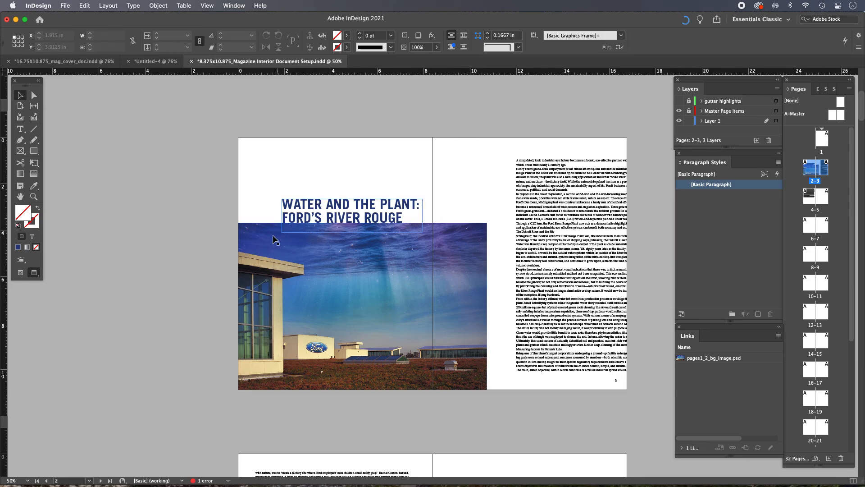
# Try the title farther right, across the gutter, at X about 3.51 in
pyautogui.moveTo(388, 206); pyautogui.dragTo(426, 206)
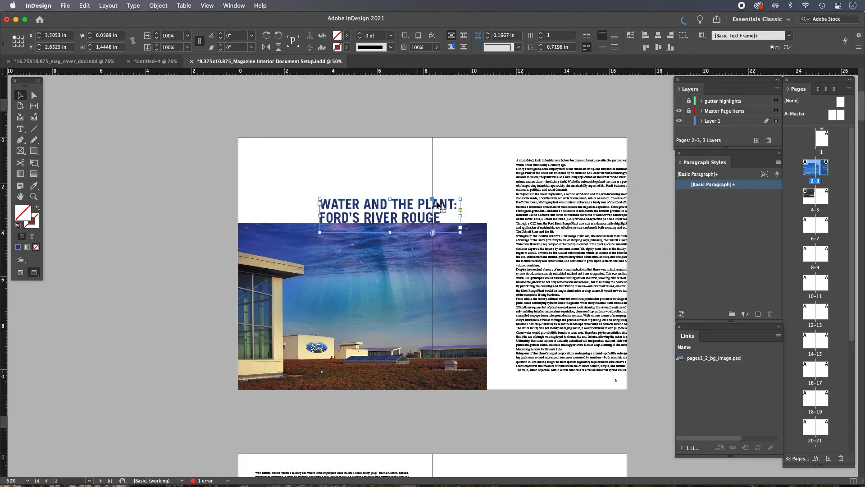
pyautogui.press('super+z')
pyautogui.press('super+z')
pyautogui.click(187, 193)
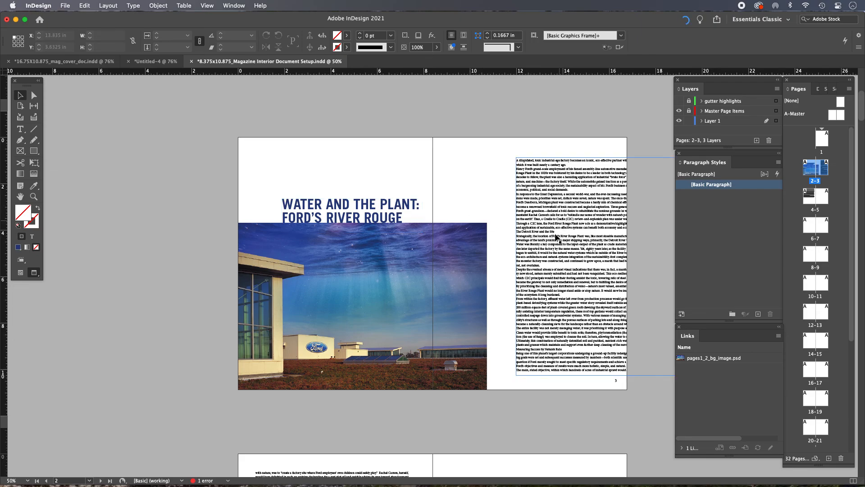
# Show the guides again, cut the opening sentence of page 3's body text, and delete its leftover empty line
pyautogui.press('w')
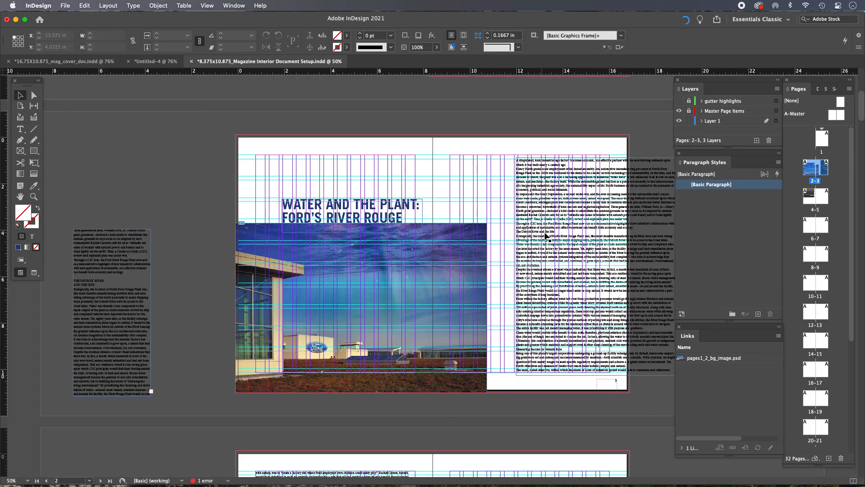
pyautogui.keyDown('super'); pyautogui.click(568, 237); pyautogui.keyUp('super')
pyautogui.keyDown('super'); pyautogui.click(455, 287); pyautogui.keyUp('super')
pyautogui.moveTo(445, 262); pyautogui.dragTo(366, 302)
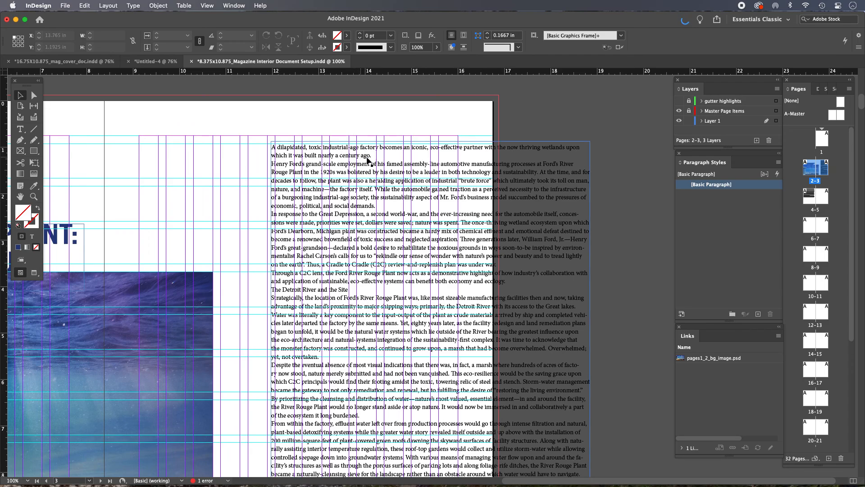
pyautogui.doubleClick(362, 157)
pyautogui.moveTo(373, 156); pyautogui.dragTo(236, 144)
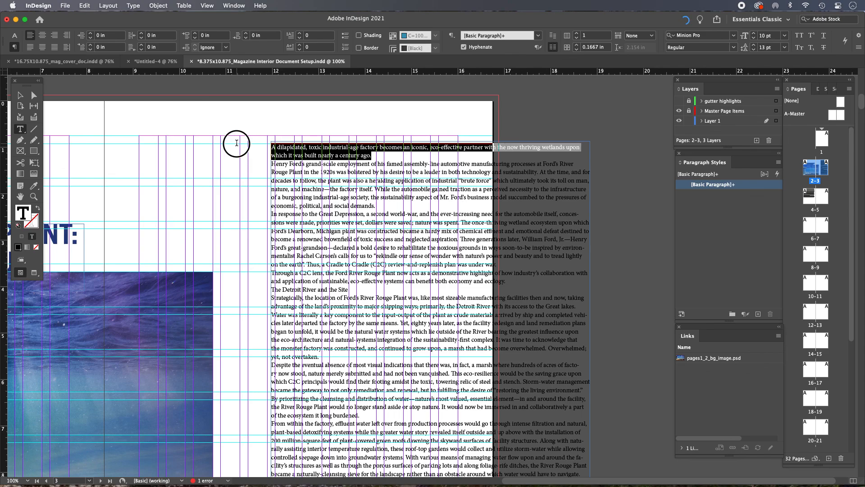
pyautogui.press('super')
pyautogui.press('super+x')
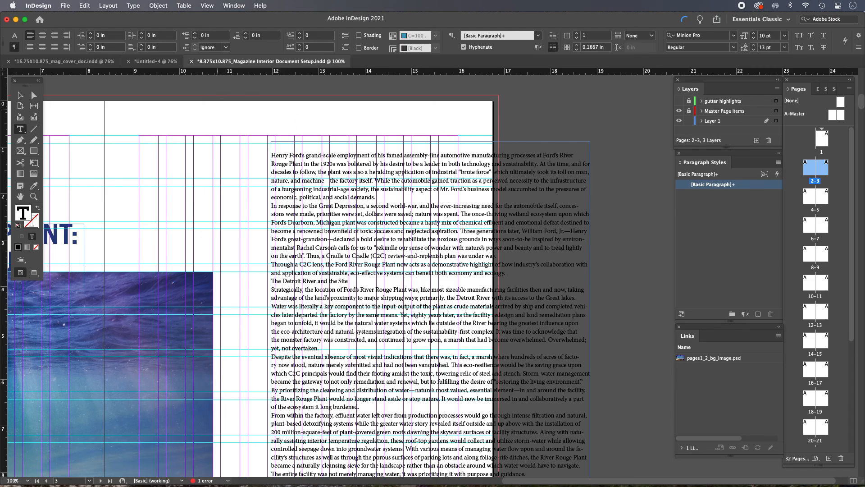
pyautogui.press('Delete')
# Move the body text onto the pasteboard beside page 3 and paste the sentence into a new frame about 3.65 by 4.41 in
pyautogui.press('Escape')
pyautogui.moveTo(367, 144); pyautogui.dragTo(616, 169)
pyautogui.click(23, 130)
pyautogui.moveTo(266, 222); pyautogui.dragTo(434, 425)
pyautogui.press('super+v')
# Enlarge the pasted intro sentence to 30 pt with 21 pt leading and deselect its frame
pyautogui.press('super+a')
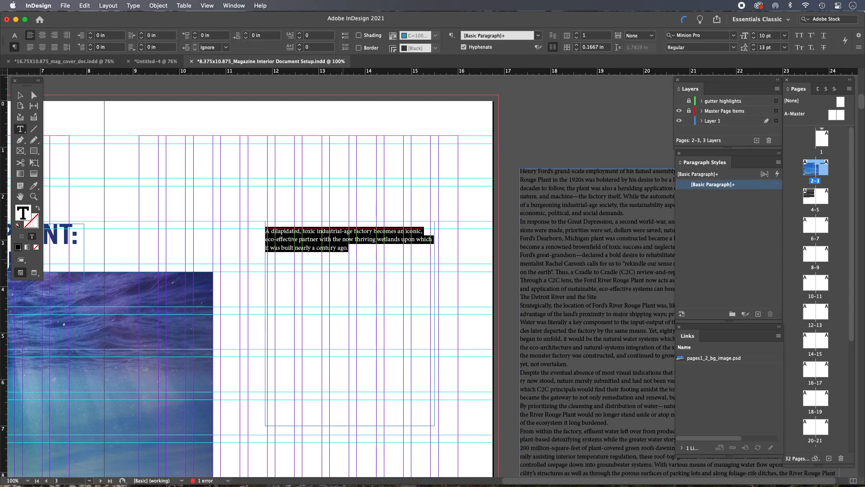
pyautogui.press('alt+shift+super+period')
pyautogui.press('alt+shift+super+period')
pyautogui.hotkey('alt', 'Down')
pyautogui.hotkey('alt', 'Down')
pyautogui.hotkey('alt', 'Down')
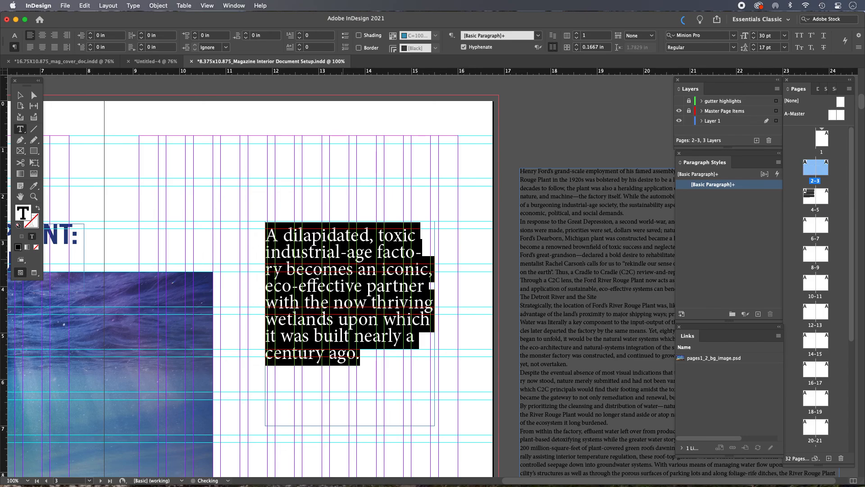
pyautogui.click(20, 96)
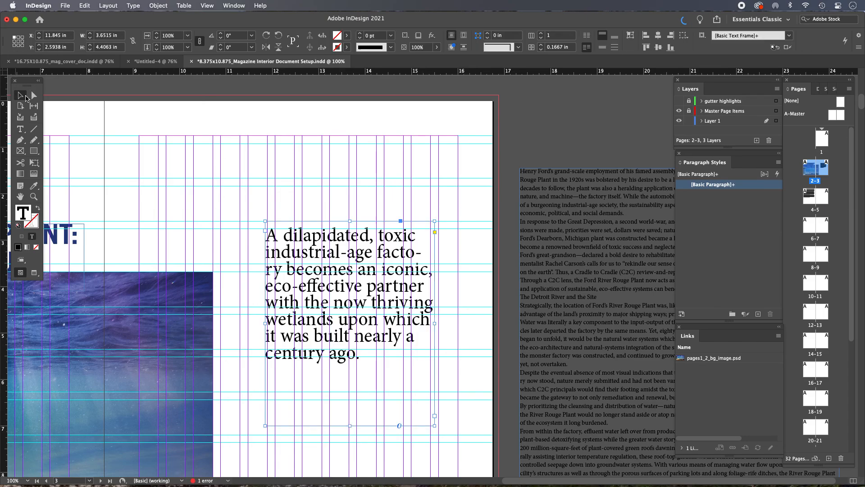
pyautogui.press('super+shift+a')
# Compare the title's character settings with those of the intro text and view the full spread
pyautogui.moveTo(361, 242); pyautogui.dragTo(378, 151)
pyautogui.press('super+minus')
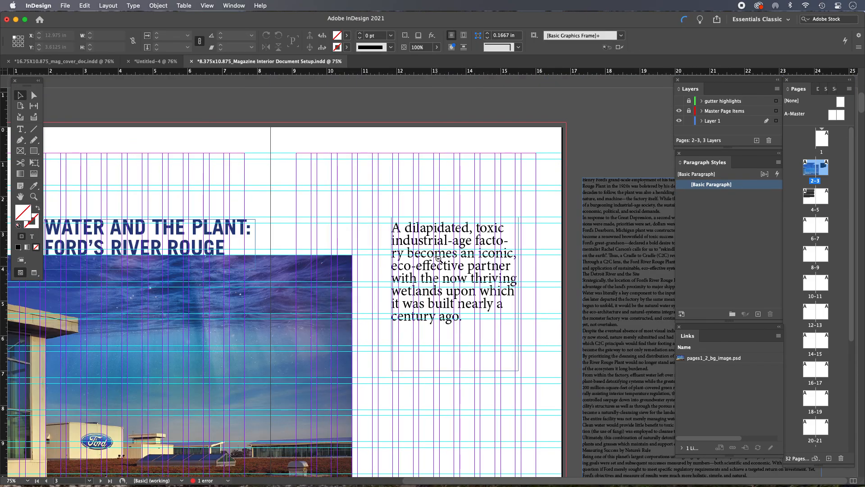
pyautogui.click(443, 272)
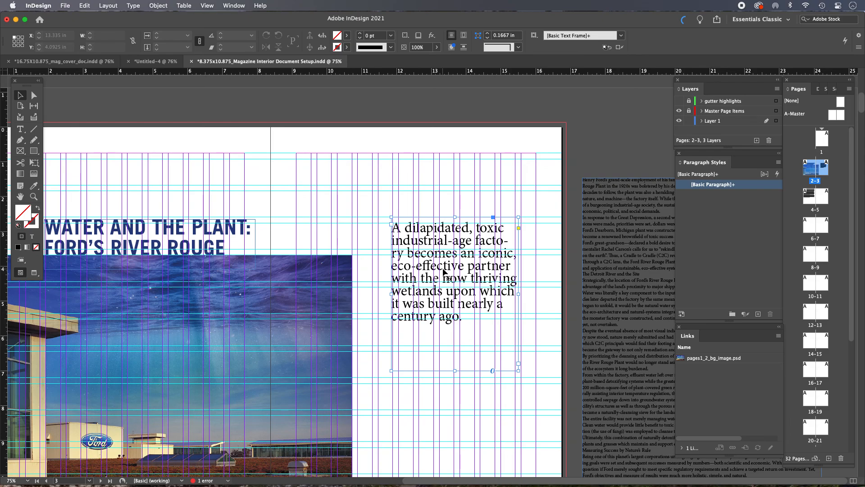
pyautogui.doubleClick(218, 230)
pyautogui.moveTo(203, 229); pyautogui.dragTo(246, 231)
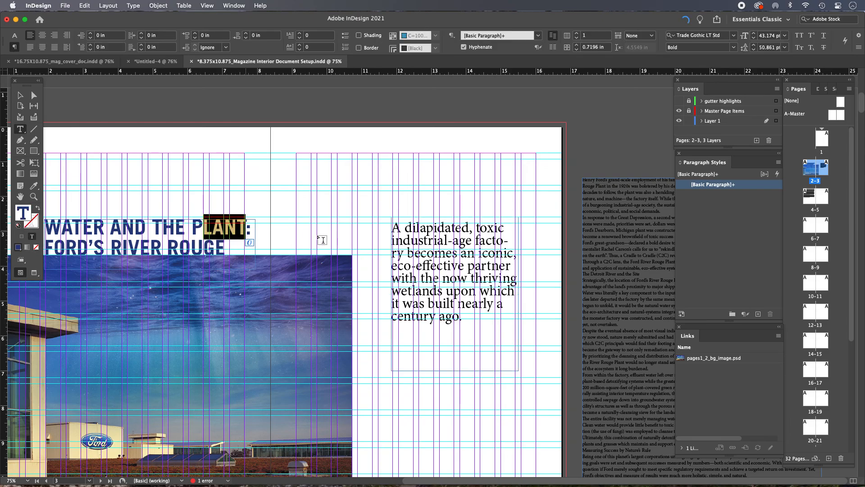
pyautogui.click(453, 242)
pyautogui.scroll(-5, 464, 305)
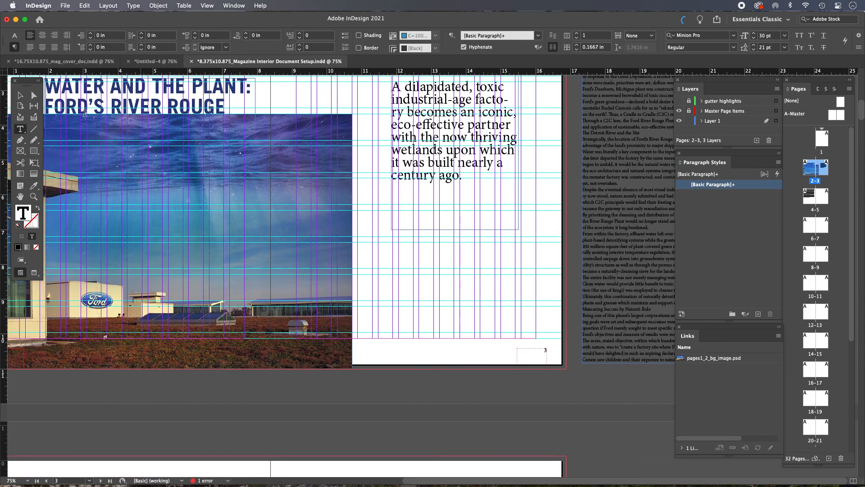
pyautogui.click(23, 96)
pyautogui.click(434, 222)
pyautogui.press('super+minus')
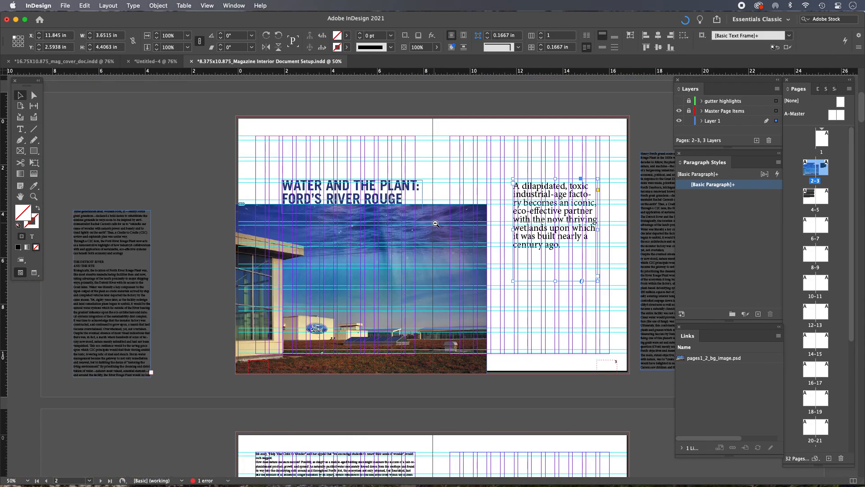
# Inspect page 2's page number over the image's lower-left corner and unlock the Master Page Items layer
pyautogui.scroll(-1, 479, 261)
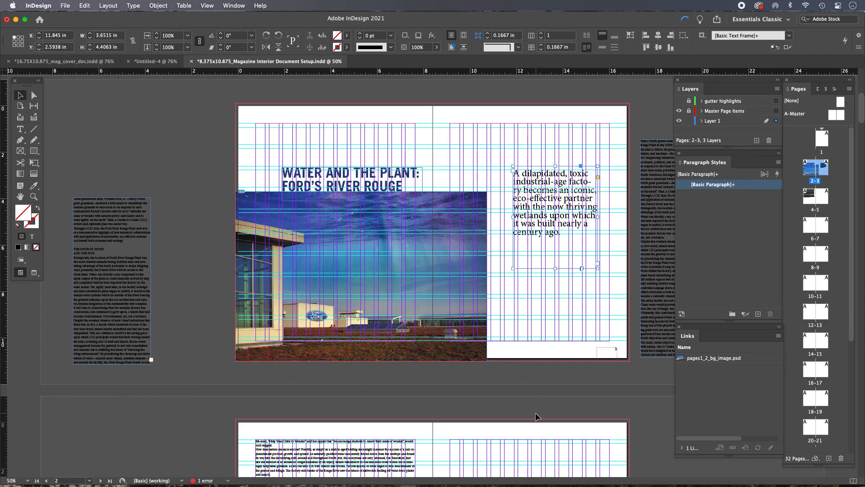
pyautogui.scroll(-2, 570, 261)
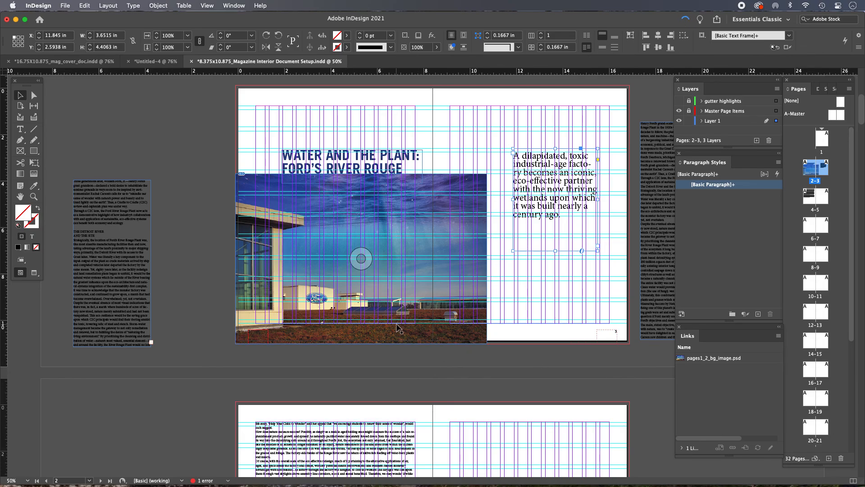
pyautogui.keyDown('super'); pyautogui.click(327, 326); pyautogui.keyUp('super')
pyautogui.moveTo(498, 268); pyautogui.dragTo(350, 362)
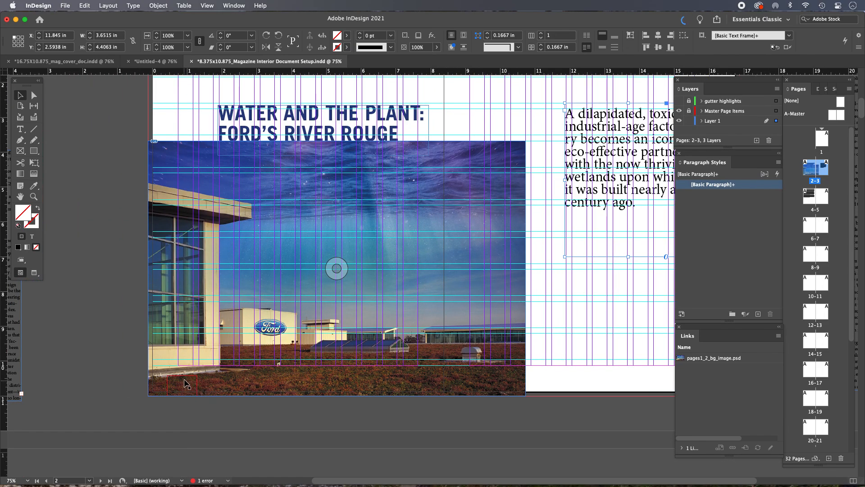
pyautogui.click(183, 385)
pyautogui.moveTo(153, 358); pyautogui.dragTo(264, 426)
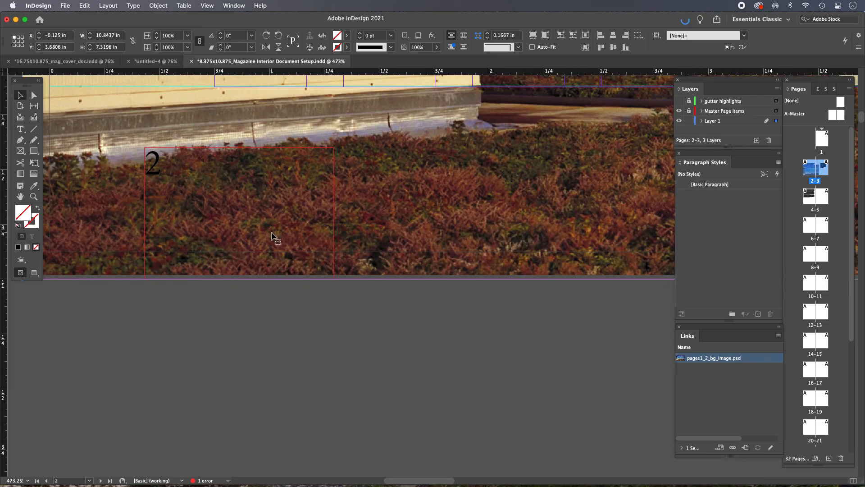
pyautogui.press('super+0')
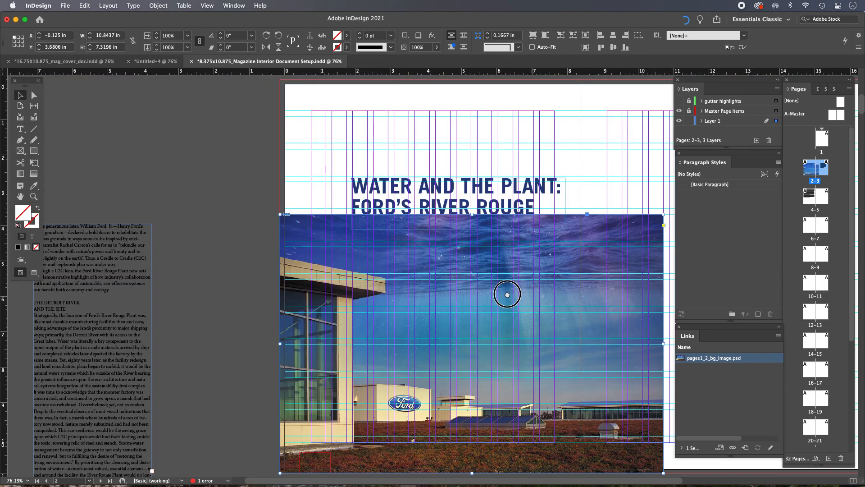
pyautogui.hscroll(3, 507, 294)
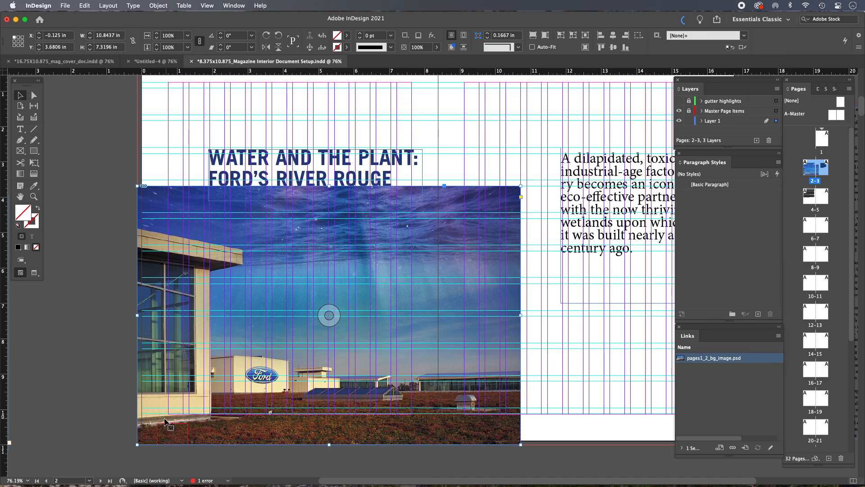
pyautogui.click(689, 111)
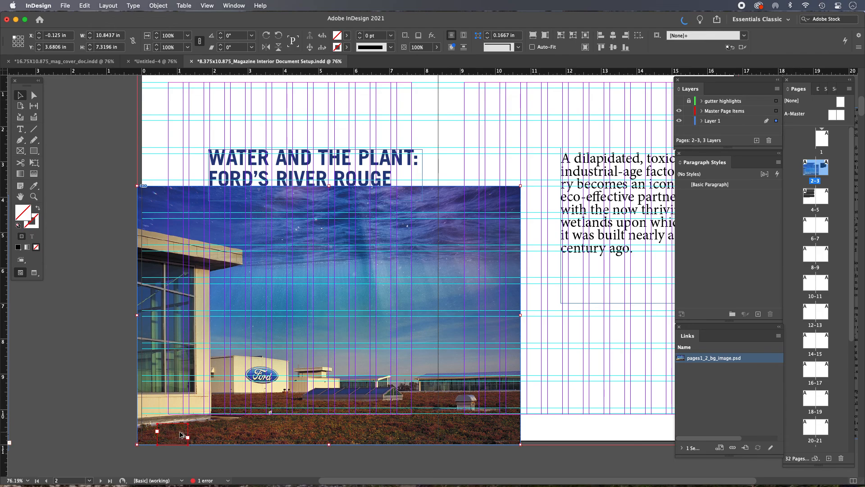
pyautogui.click(180, 435)
pyautogui.press('Delete')
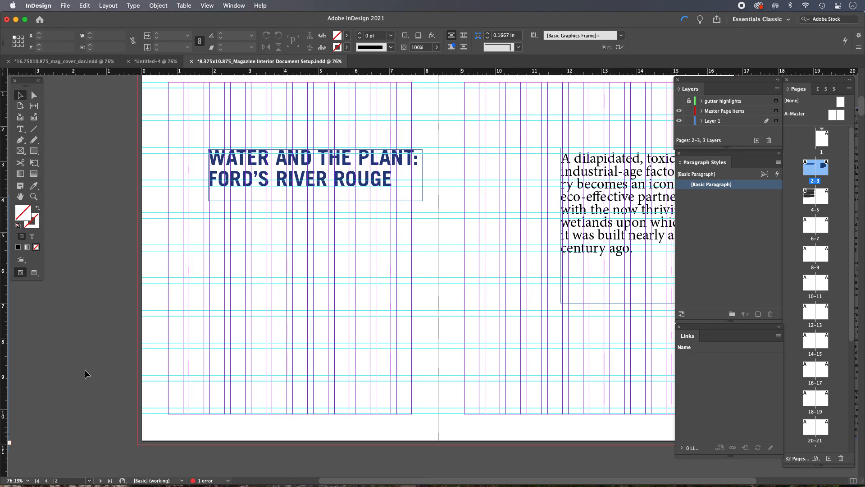
pyautogui.press('super+z')
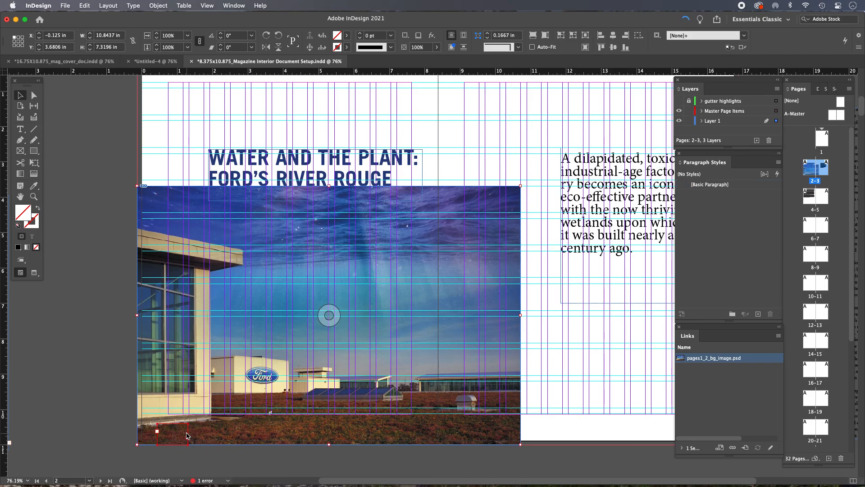
# Delete the page number frame on page 2 and lock the Master Page Items layer again
pyautogui.click(190, 448)
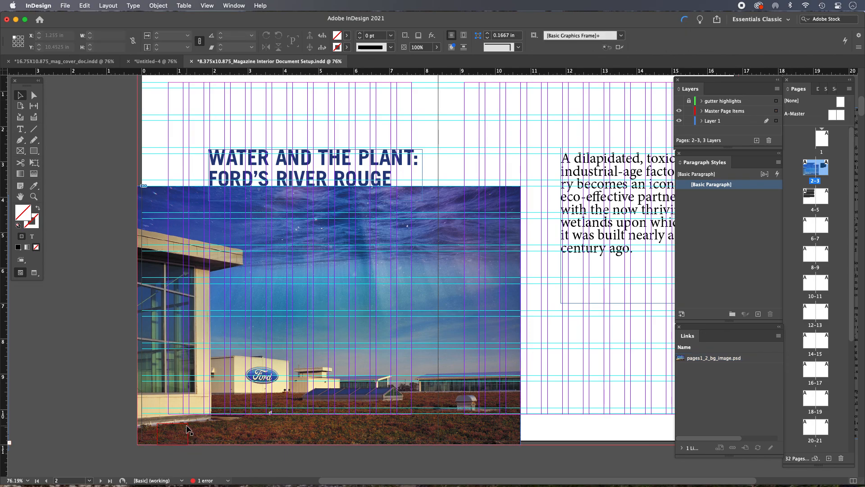
pyautogui.click(187, 424)
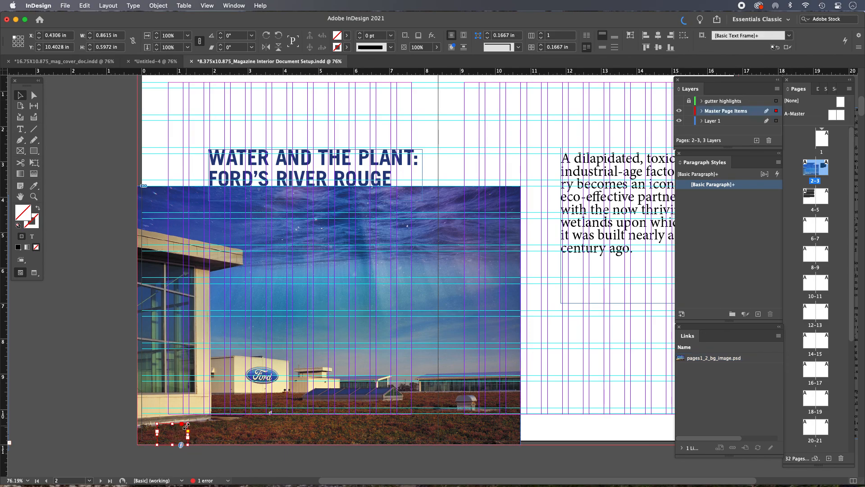
pyautogui.press('Delete')
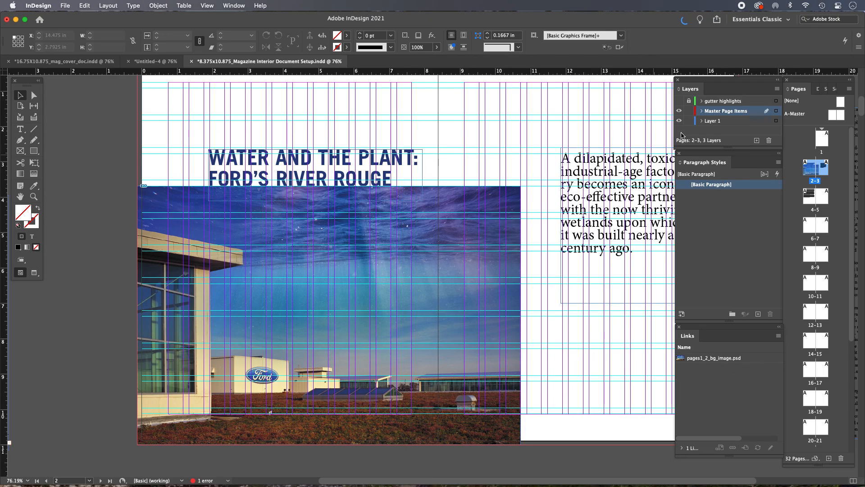
pyautogui.click(689, 111)
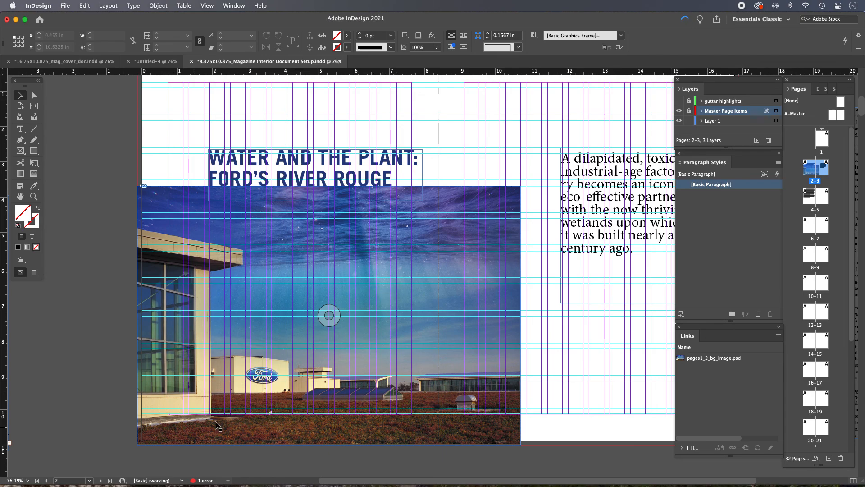
# Try to reapply A-Master to the 2-3 spread with the Master Page Items layer temporarily unlocked
pyautogui.keyDown('alt'); pyautogui.keyDown('super'); pyautogui.click(477, 307); pyautogui.keyUp('super'); pyautogui.keyUp('alt')
pyautogui.moveTo(449, 280); pyautogui.dragTo(467, 301)
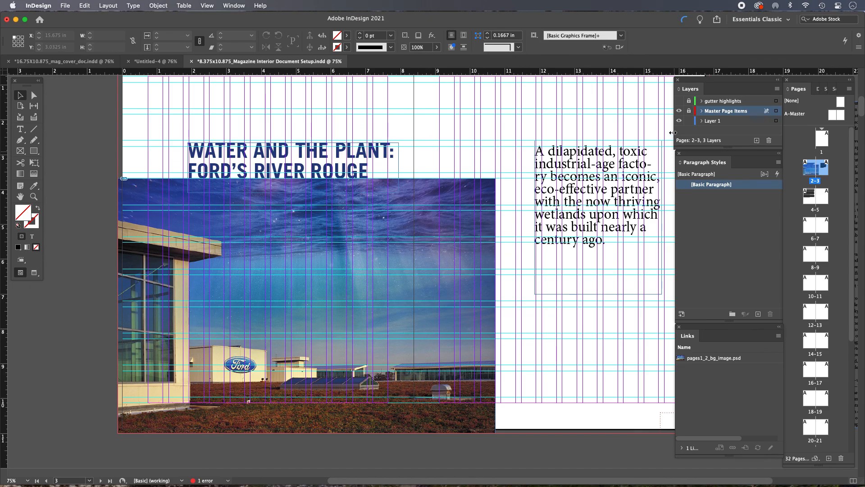
pyautogui.click(688, 111)
pyautogui.click(816, 108)
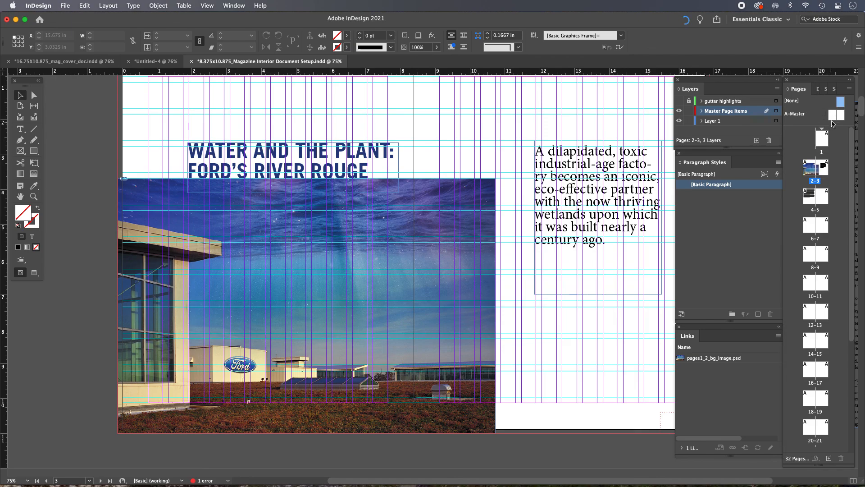
pyautogui.moveTo(833, 117); pyautogui.dragTo(811, 171)
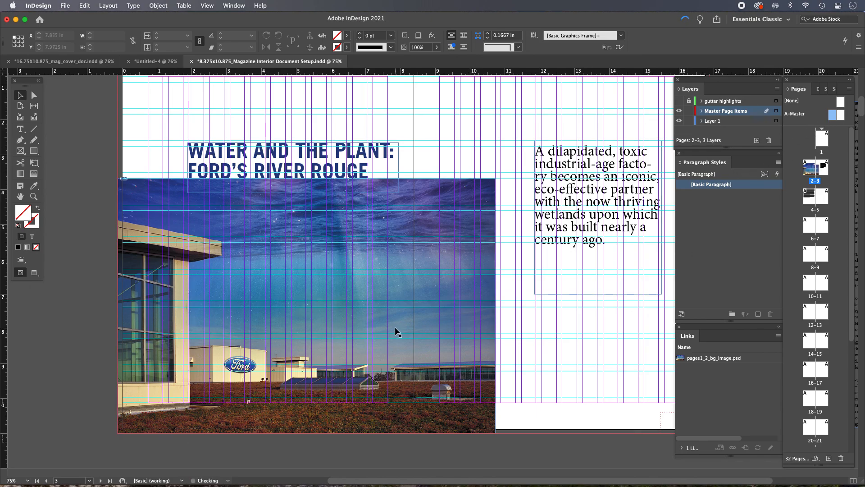
pyautogui.click(689, 111)
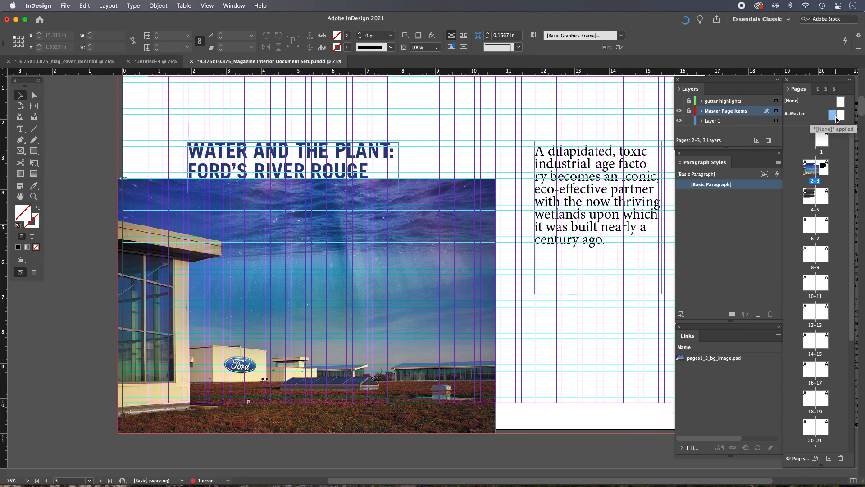
pyautogui.moveTo(835, 120); pyautogui.dragTo(827, 117)
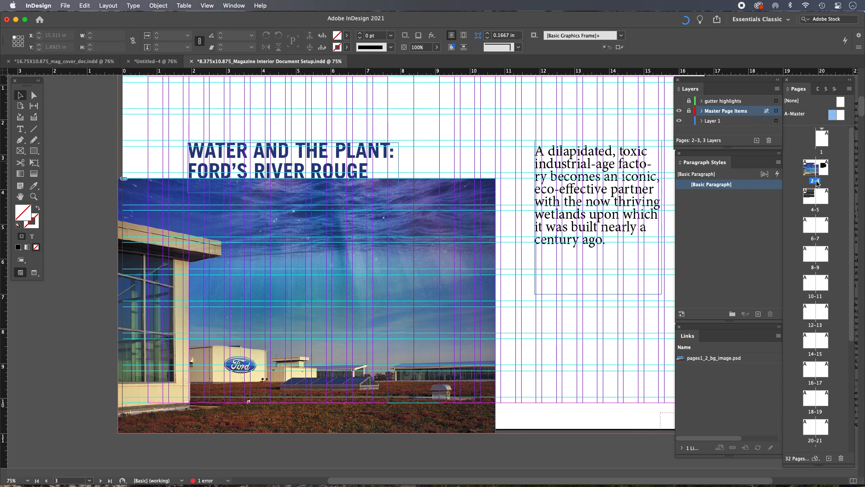
pyautogui.moveTo(786, 147); pyautogui.dragTo(829, 136)
# Move the intro text frame lower on page 3, to about X 11.47 in and Y 5.55 in
pyautogui.keyDown('alt'); pyautogui.keyDown('super'); pyautogui.click(450, 311); pyautogui.keyUp('super'); pyautogui.keyUp('alt')
pyautogui.moveTo(441, 311); pyautogui.dragTo(316, 336)
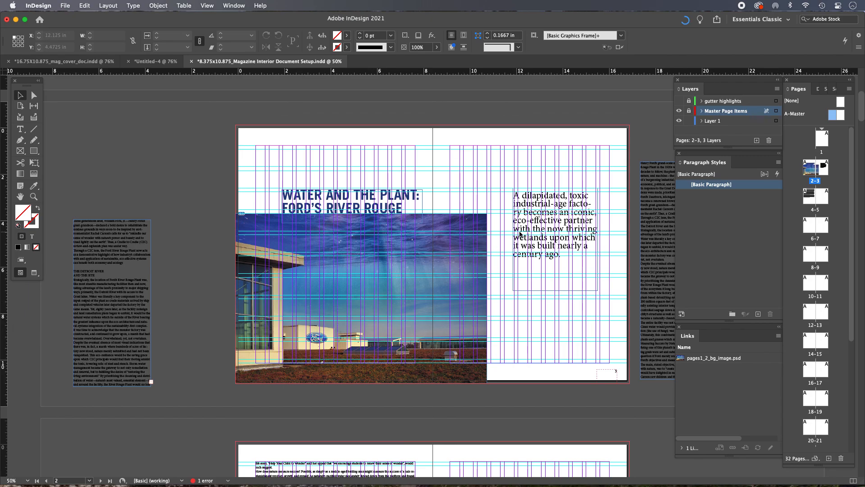
pyautogui.keyDown('super'); pyautogui.click(550, 258); pyautogui.keyUp('super')
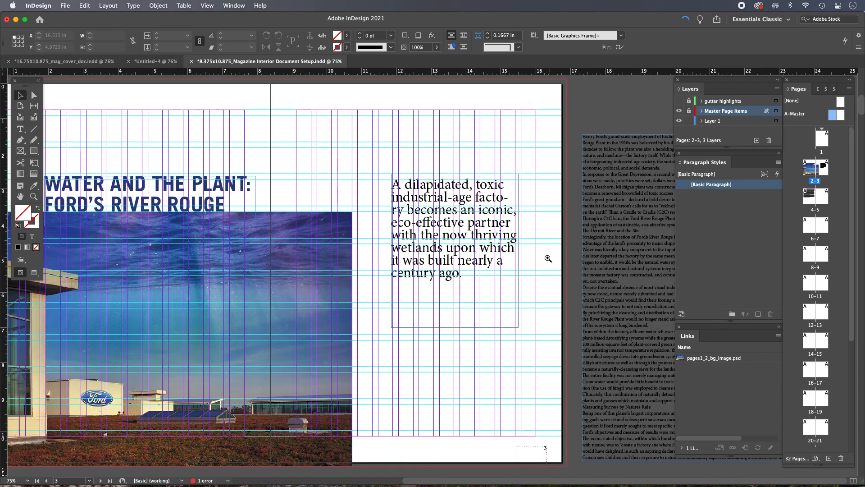
pyautogui.moveTo(412, 264); pyautogui.dragTo(476, 222)
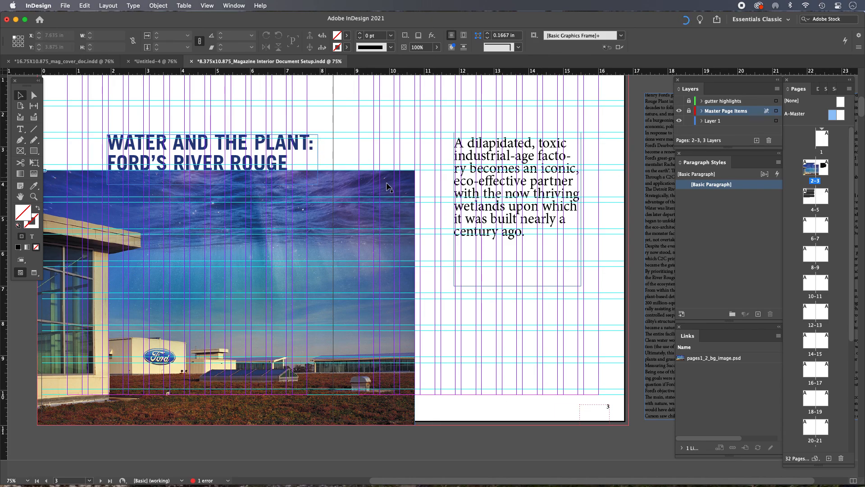
pyautogui.moveTo(507, 209); pyautogui.dragTo(515, 249)
pyautogui.hscroll(-3, 513, 250)
pyautogui.scroll(-1, 512, 250)
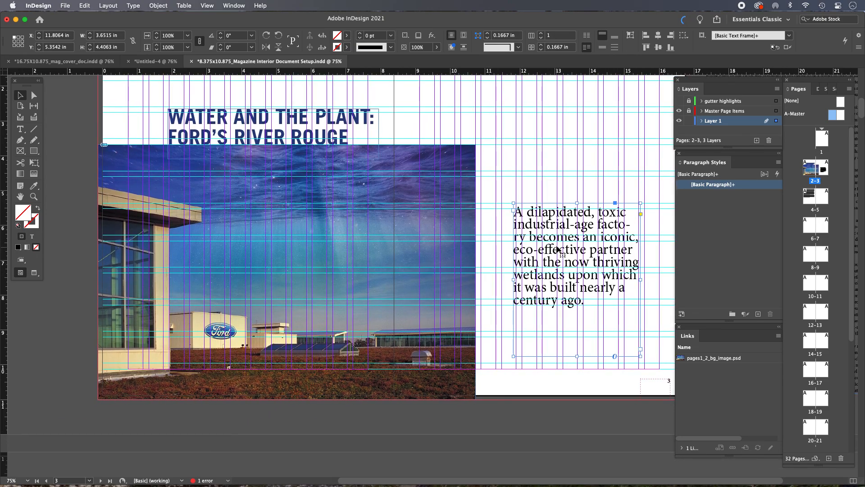
pyautogui.click(286, 272)
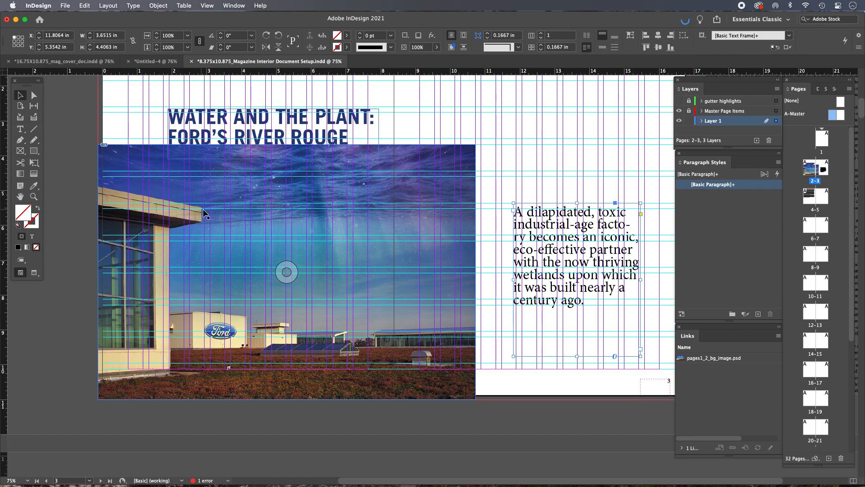
pyautogui.moveTo(542, 223); pyautogui.dragTo(529, 226)
# Increase the leading of the whole intro paragraph to 27 pt and deselect the frame
pyautogui.doubleClick(553, 270)
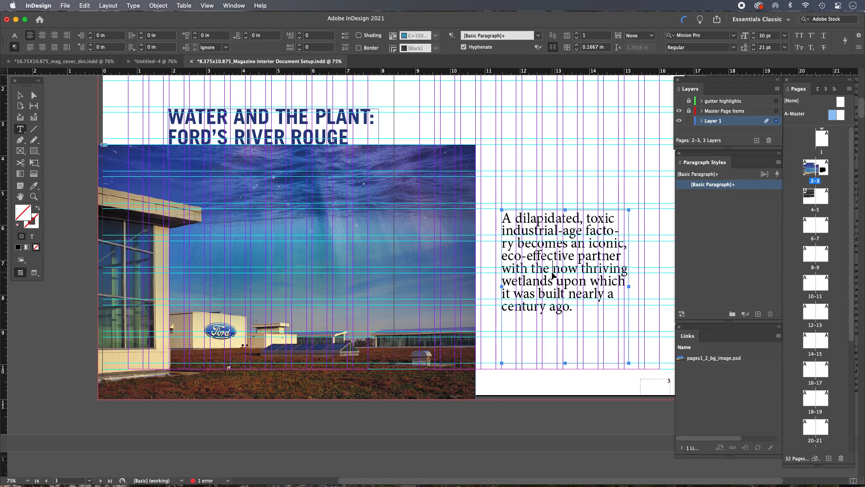
pyautogui.press('super+a')
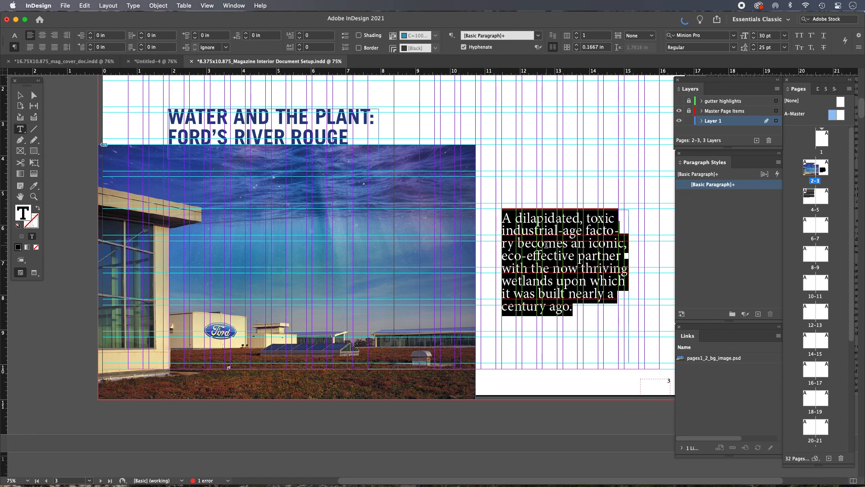
pyautogui.hotkey('alt', 'Down')
pyautogui.hotkey('alt', 'Up')
pyautogui.hotkey('alt', 'Down')
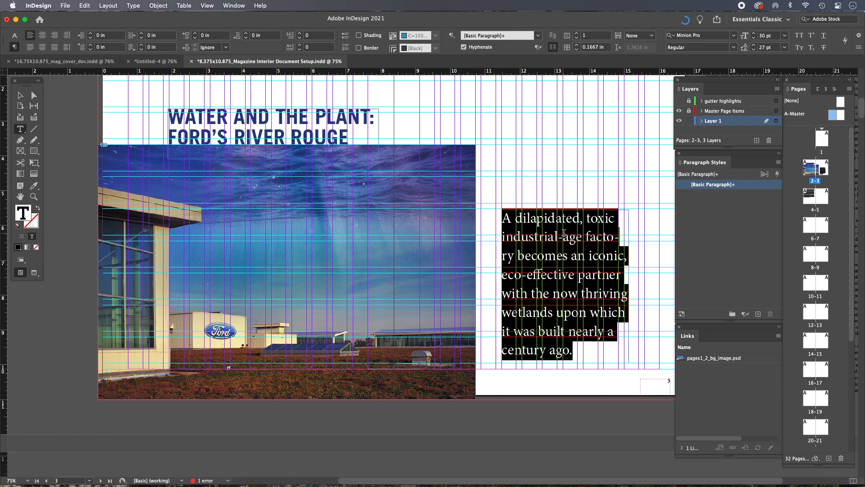
pyautogui.scroll(1, 564, 231)
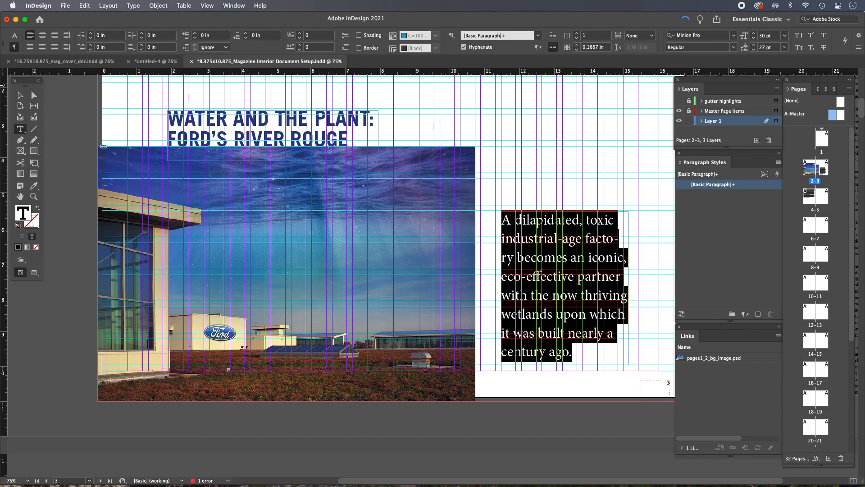
pyautogui.press('Escape')
pyautogui.click(69, 100)
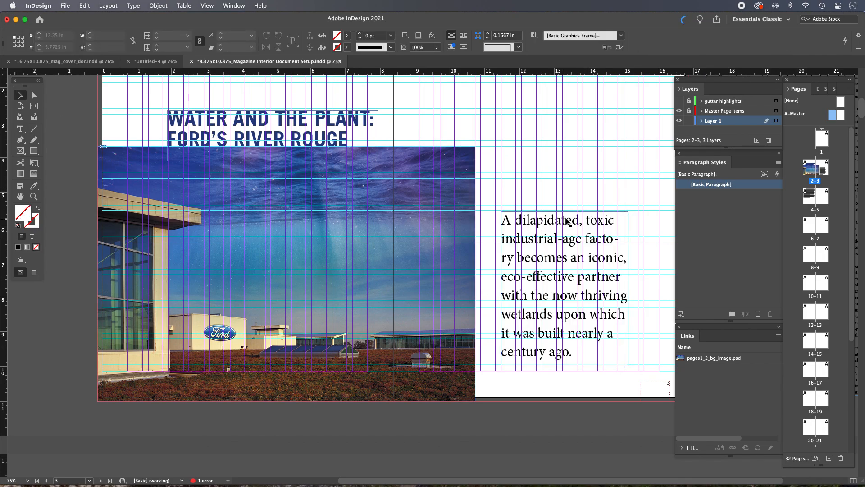
# Nudge the intro text frame up on page 3 to about Y 5.45 in
pyautogui.moveTo(590, 233); pyautogui.dragTo(289, 233)
pyautogui.press('super+z')
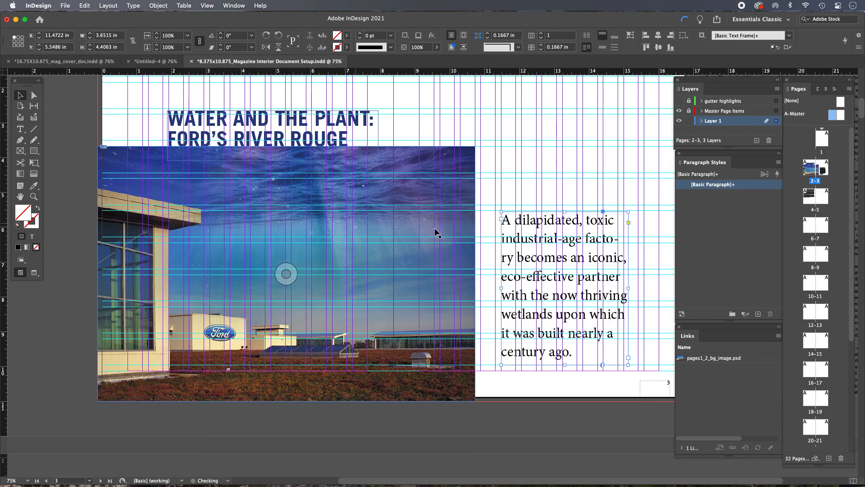
pyautogui.press('Up')
pyautogui.press('Up')
pyautogui.press('Up')
pyautogui.press('Up')
pyautogui.press('Up')
pyautogui.press('Up')
pyautogui.press('Up')
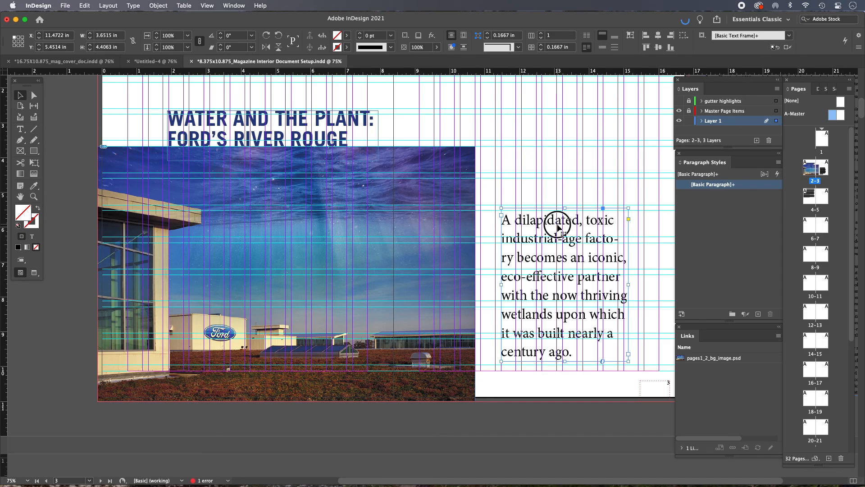
# Turn off baseline grid alignment for the intro paragraph and increase its leading to 33 pt
pyautogui.doubleClick(558, 225)
pyautogui.press('super+a')
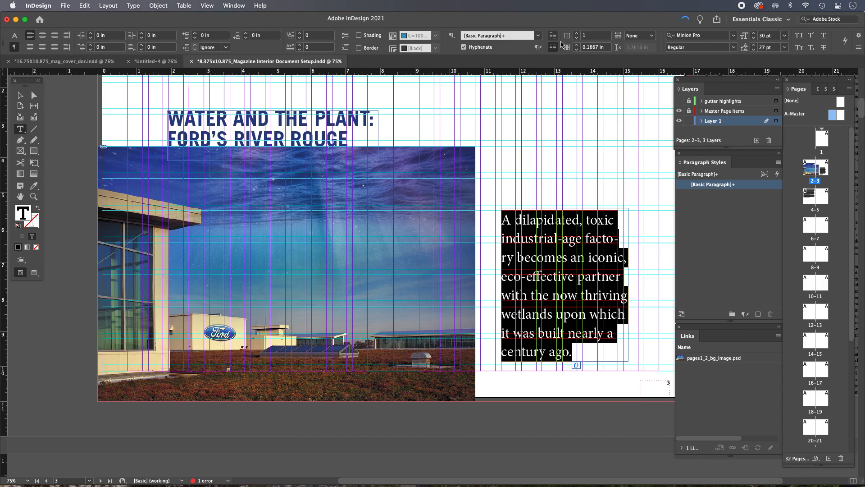
pyautogui.click(553, 36)
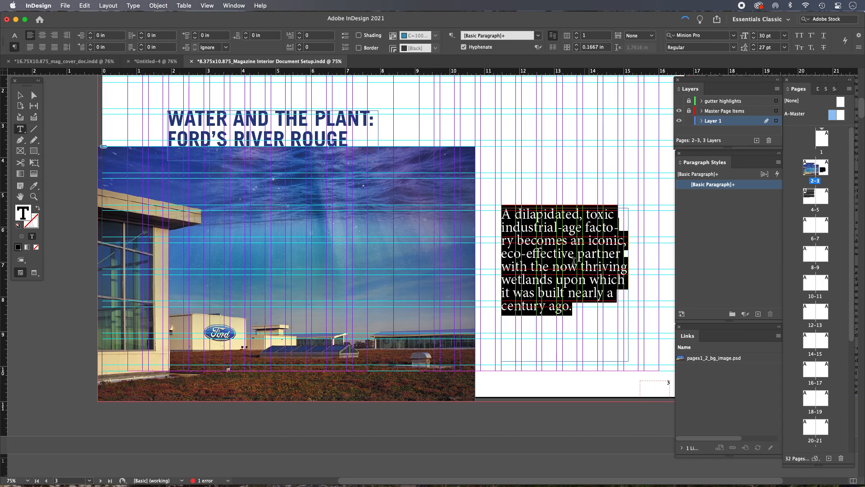
pyautogui.hotkey('alt', 'Down')
pyautogui.hotkey('alt', 'Down')
pyautogui.hotkey('alt', 'Down')
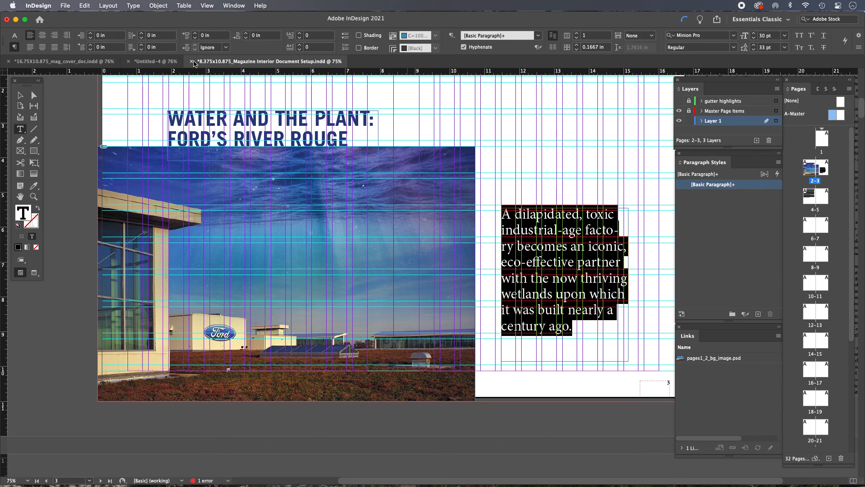
# Shift the intro text frame very slightly upward, deselect it, and view the document's spreads together
pyautogui.press('Escape')
pyautogui.moveTo(566, 240); pyautogui.dragTo(568, 236)
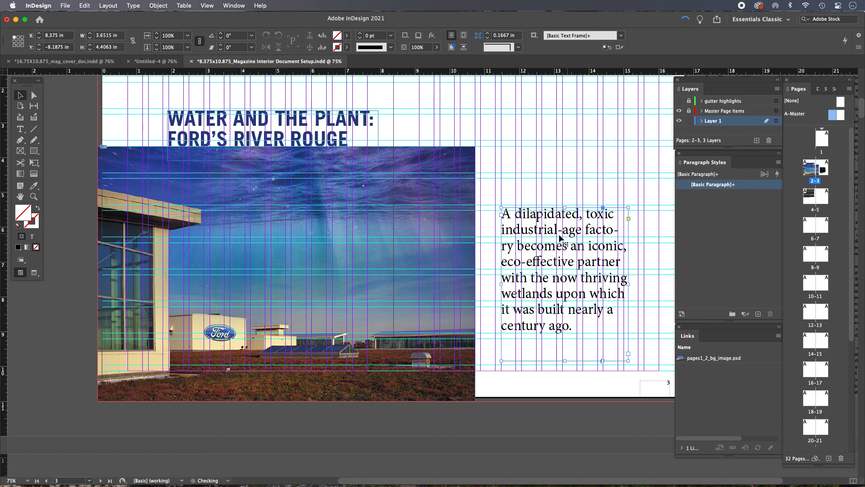
pyautogui.click(77, 134)
pyautogui.keyDown('alt'); pyautogui.keyDown('super'); pyautogui.click(520, 256); pyautogui.keyUp('super'); pyautogui.keyUp('alt')
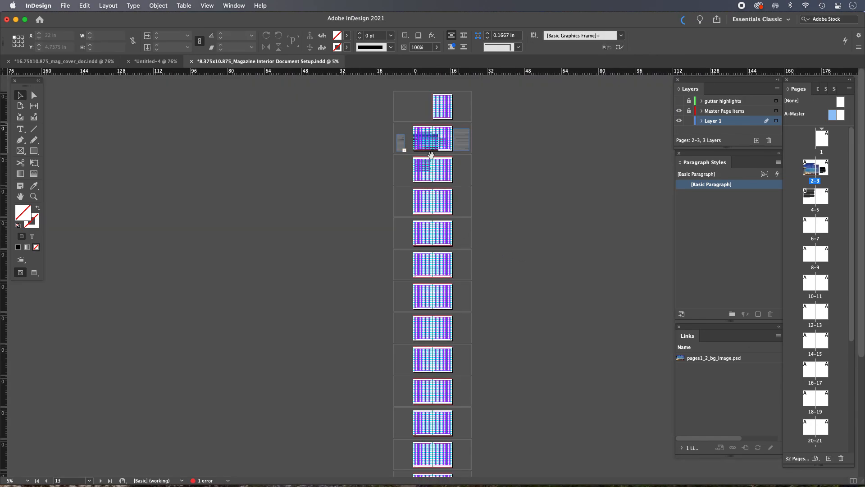
# Draw a rectangle about 17 in wide and 1.8 in high across the top of spread 2-3, starting at the bleed corner
pyautogui.press('super+space')
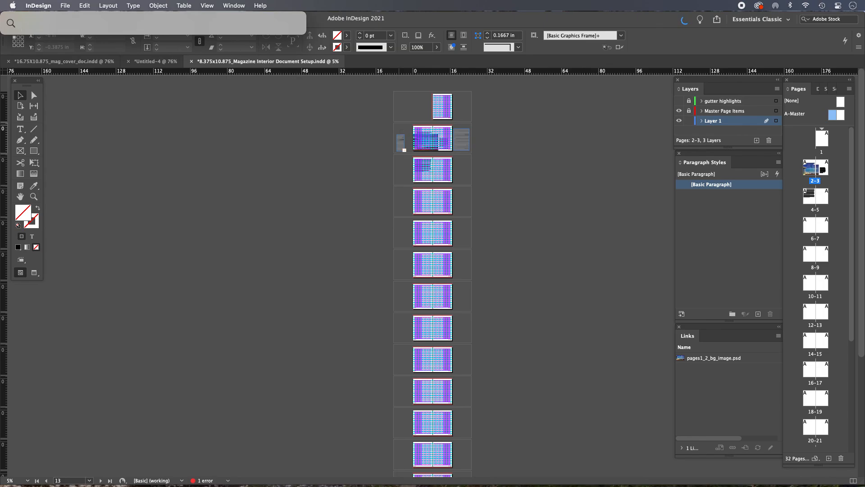
pyautogui.click(338, 172)
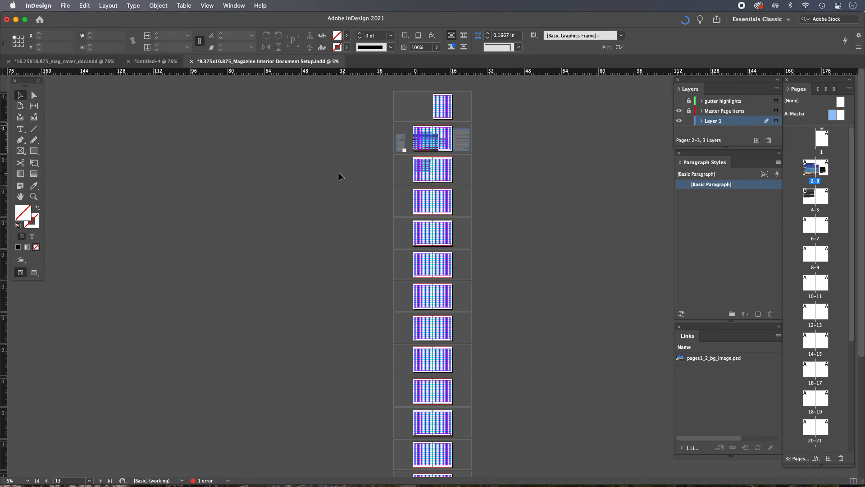
pyautogui.press('super+0')
pyautogui.moveTo(548, 258); pyautogui.dragTo(394, 239)
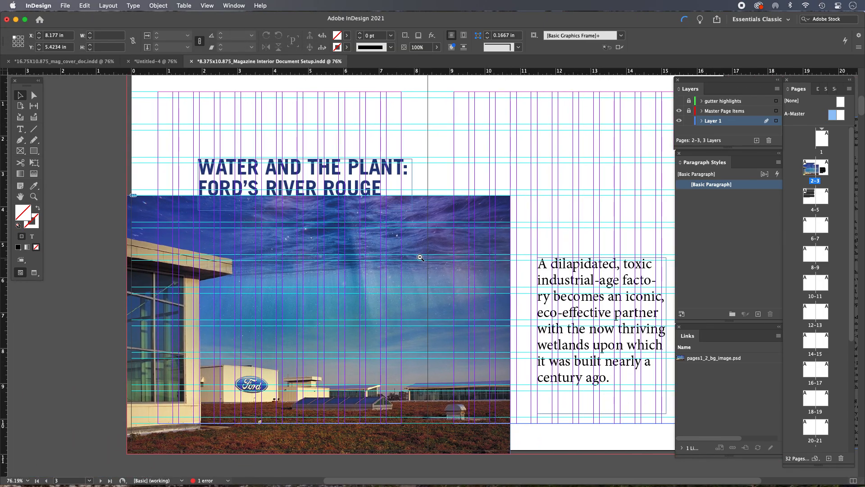
pyautogui.press('super+alt+0')
pyautogui.moveTo(509, 266); pyautogui.dragTo(453, 248)
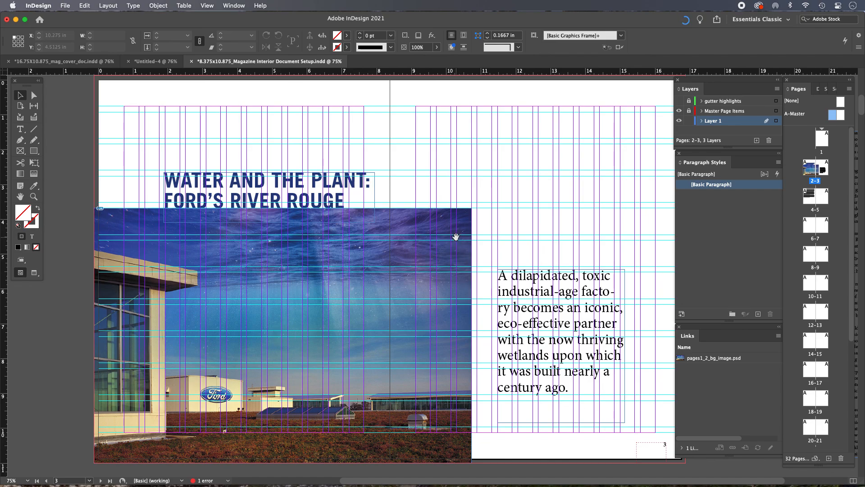
pyautogui.moveTo(456, 237); pyautogui.dragTo(442, 276)
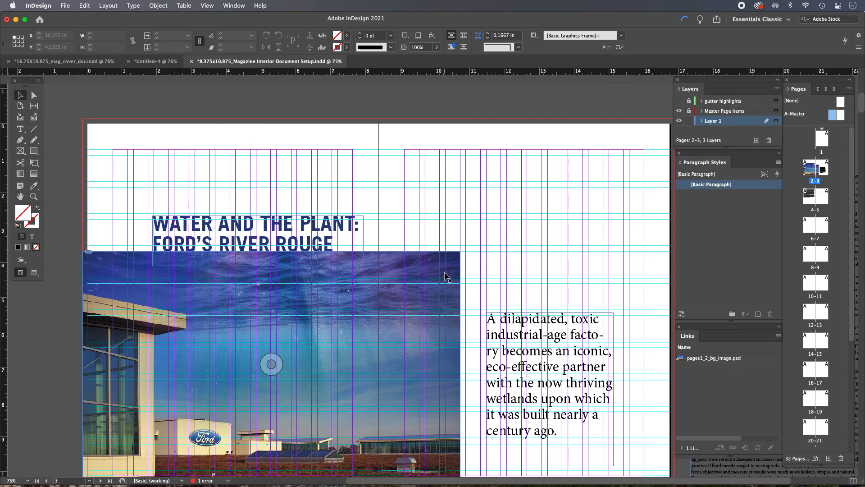
pyautogui.click(33, 153)
pyautogui.moveTo(82, 118); pyautogui.dragTo(675, 182)
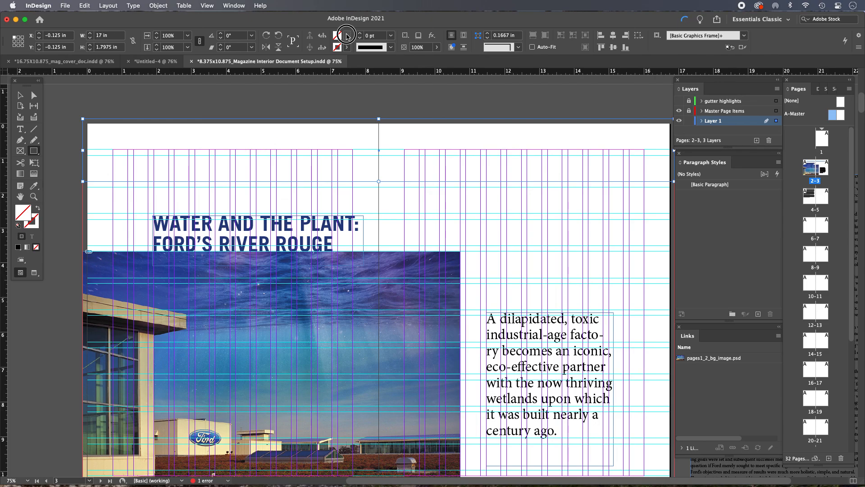
# Fill the rectangle across the top of the spread with the C=100 M=0 Y=0 K=0 swatch
pyautogui.click(348, 36)
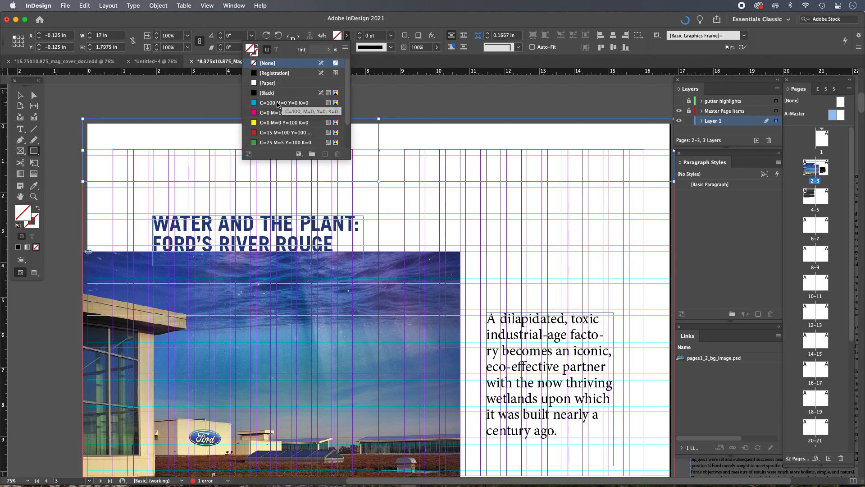
pyautogui.click(279, 103)
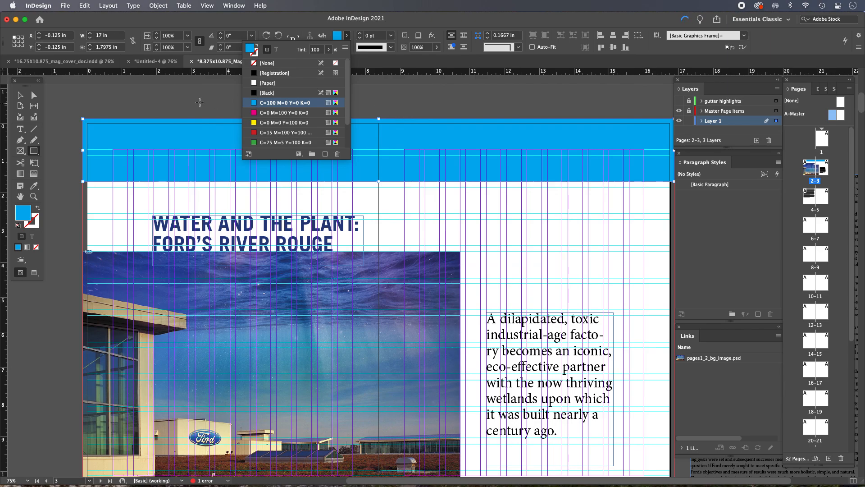
pyautogui.click(18, 93)
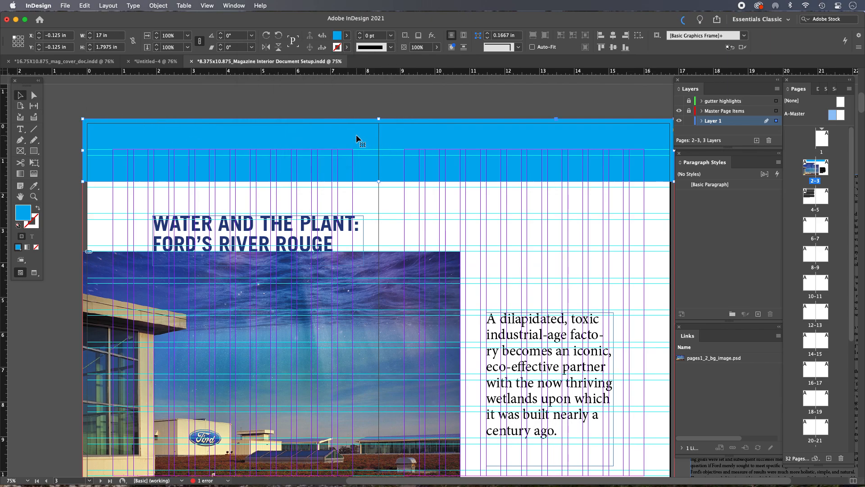
# Apply a black stroke to the cyan rectangle and deselect it
pyautogui.click(347, 46)
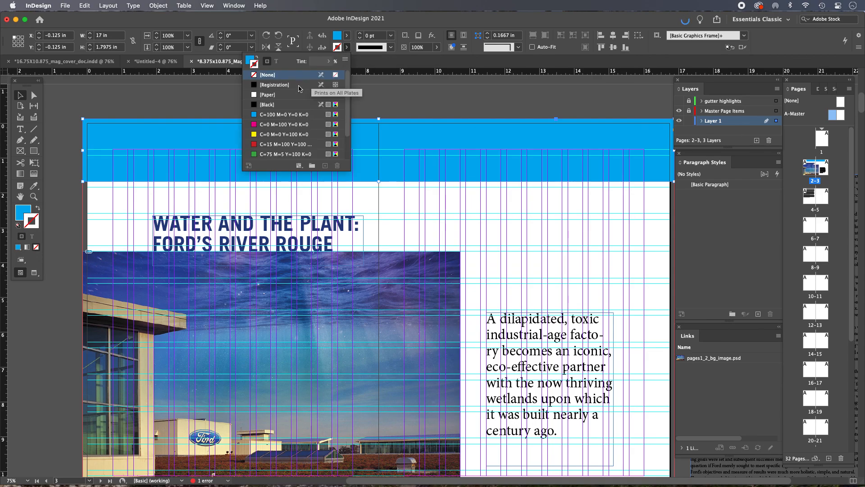
pyautogui.click(269, 105)
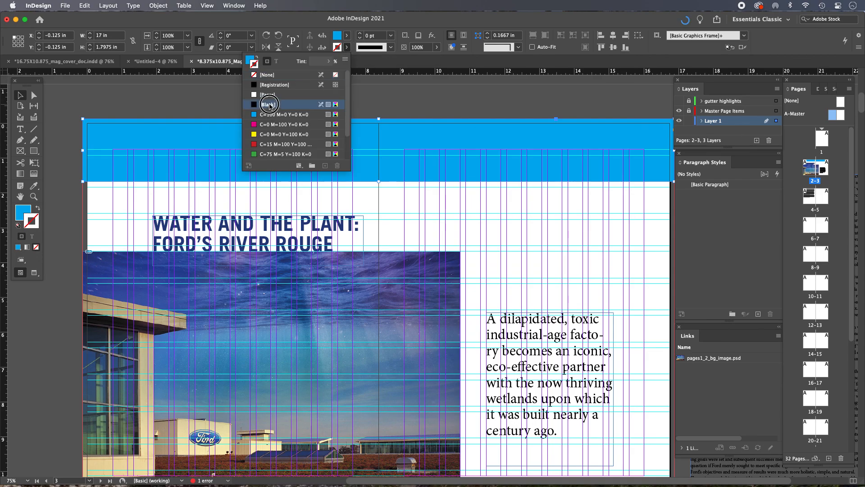
pyautogui.click(172, 102)
# Preview the spread without guides and frame edges and examine the cyan rectangle's outline up close
pyautogui.press('w')
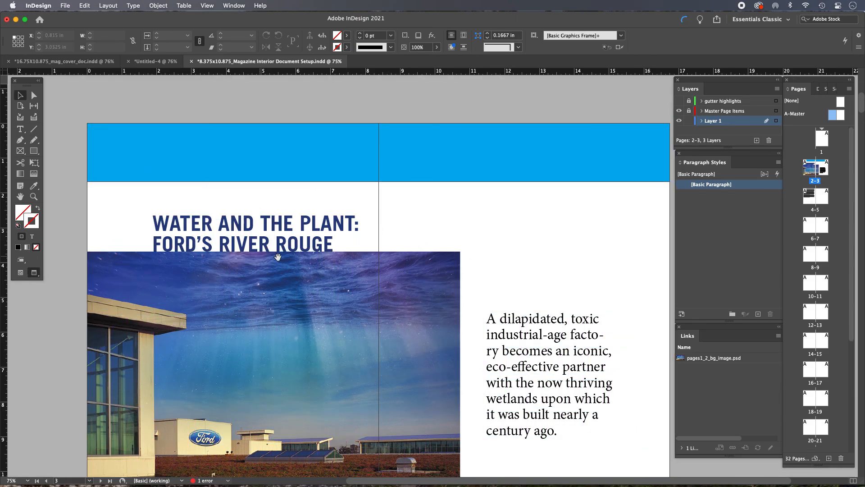
pyautogui.keyDown('super'); pyautogui.click(444, 266); pyautogui.keyUp('super')
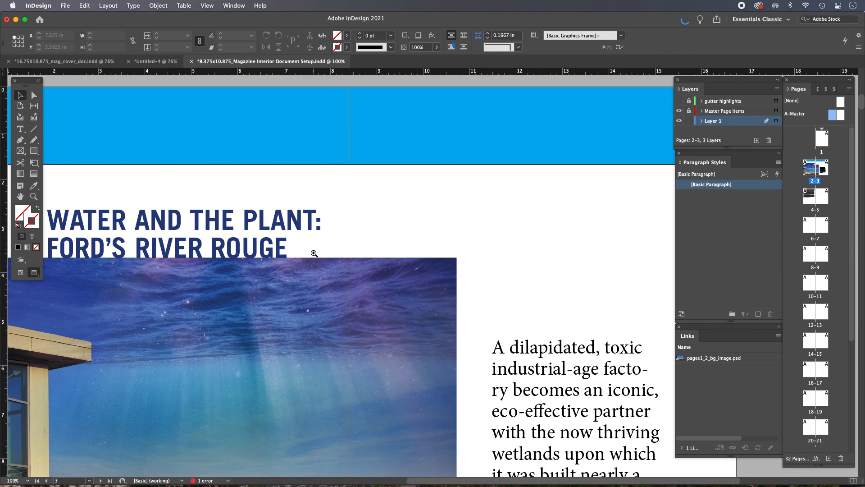
pyautogui.moveTo(304, 237); pyautogui.dragTo(560, 236)
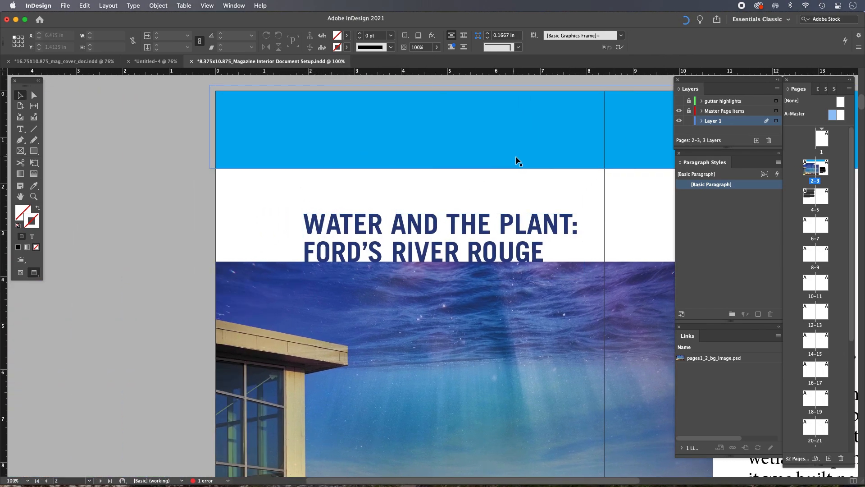
# Set the cyan rectangle's stroke weight to 6 pt and deselect it to check the outline along the spread
pyautogui.click(547, 156)
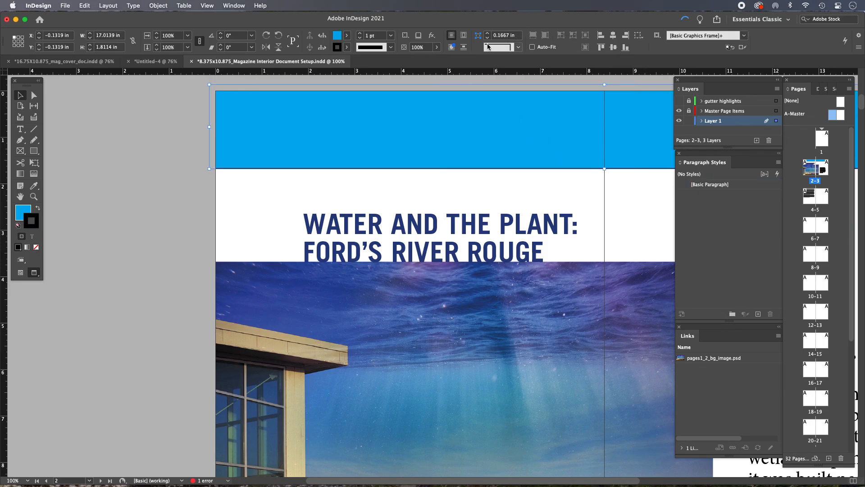
pyautogui.click(391, 37)
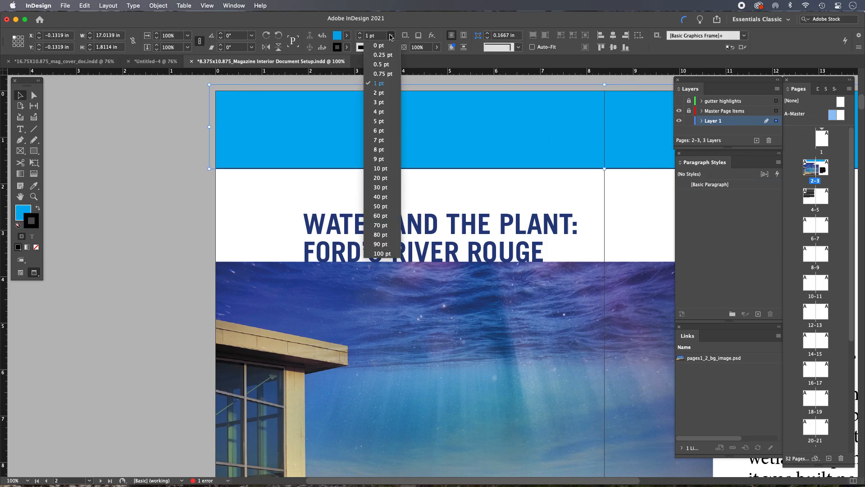
pyautogui.click(376, 134)
pyautogui.click(90, 147)
pyautogui.hscroll(5, 502, 131)
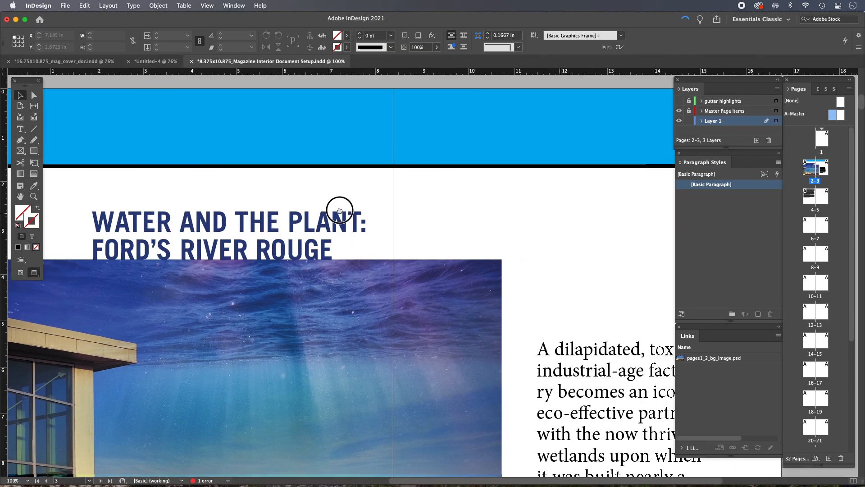
# Remove the black stroke from the cyan rectangle by setting its stroke color to None
pyautogui.click(502, 131)
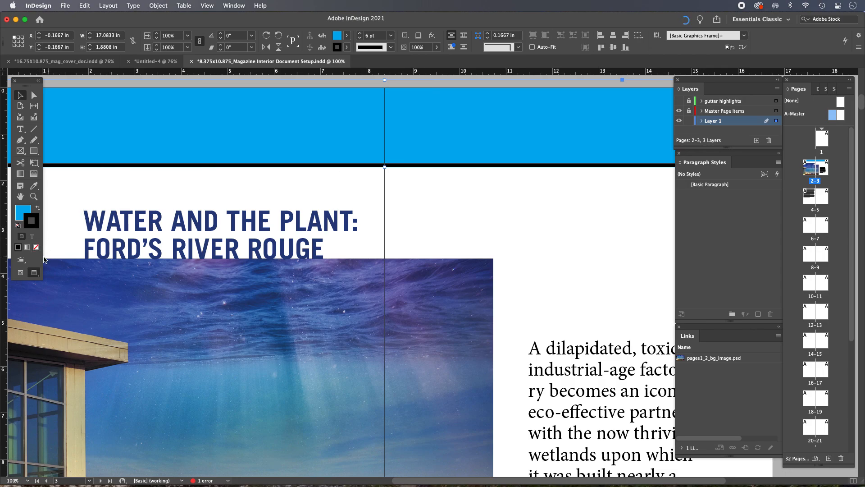
pyautogui.click(346, 47)
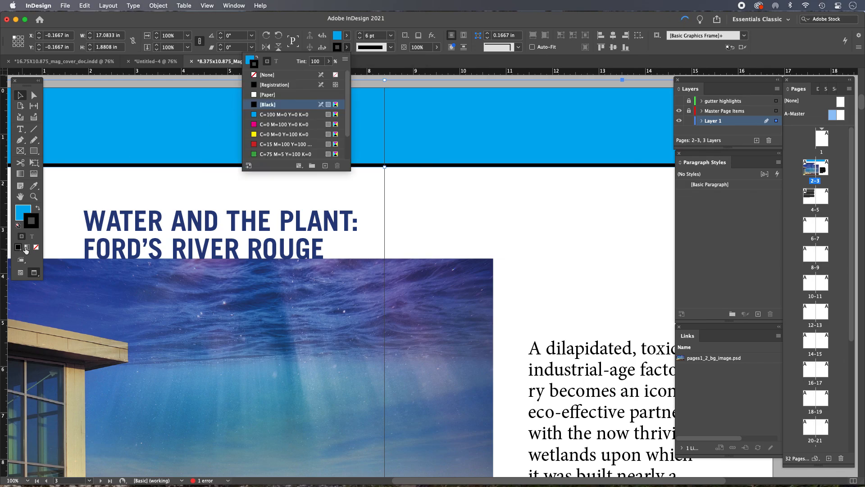
pyautogui.click(271, 75)
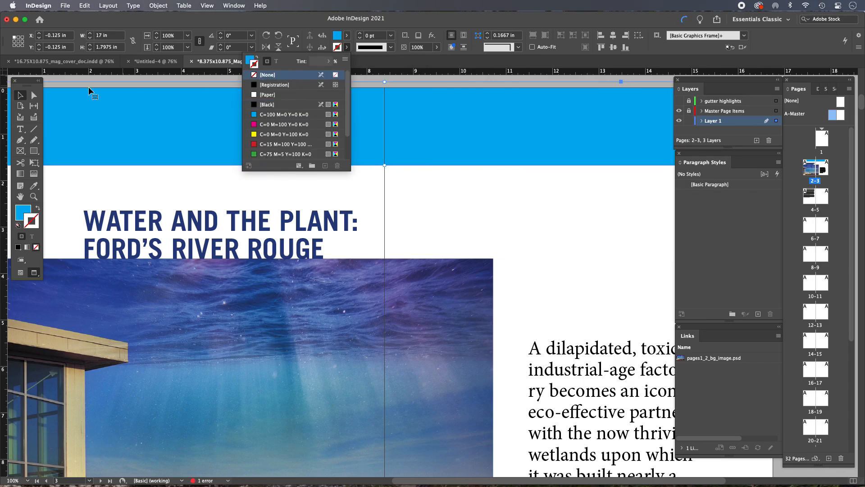
# Select the background image frame on spread 2-3
pyautogui.keyDown('alt'); pyautogui.keyDown('super'); pyautogui.click(473, 209); pyautogui.keyUp('super'); pyautogui.keyUp('alt')
pyautogui.keyDown('alt'); pyautogui.keyDown('super'); pyautogui.click(473, 208); pyautogui.keyUp('super'); pyautogui.keyUp('alt')
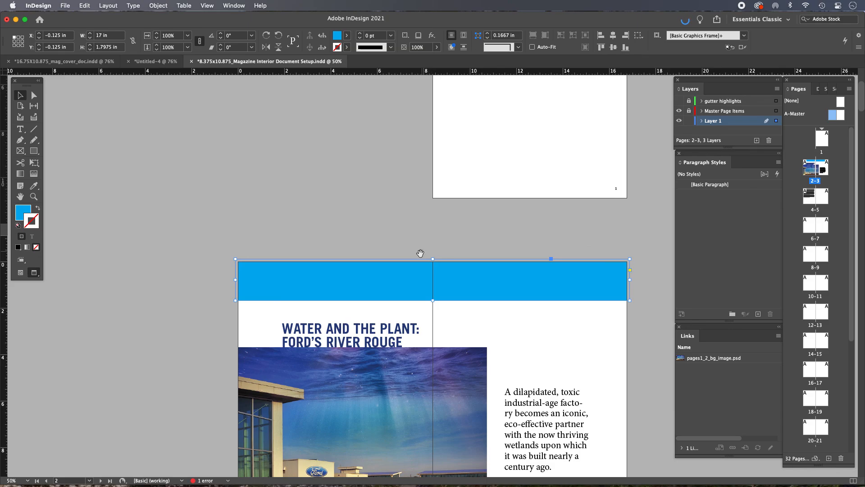
pyautogui.scroll(-3, 407, 190)
pyautogui.click(462, 256)
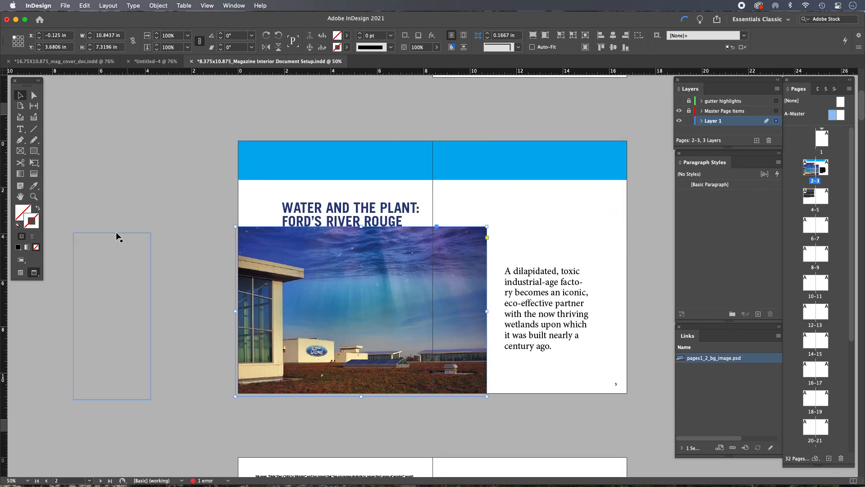
pyautogui.keyDown('shift'); pyautogui.click(118, 236); pyautogui.keyUp('shift')
pyautogui.keyDown('shift'); pyautogui.click(118, 235); pyautogui.keyUp('shift')
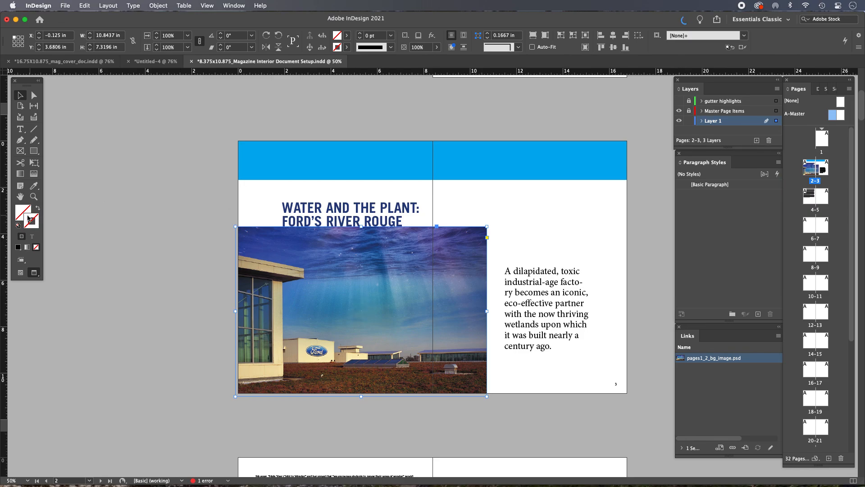